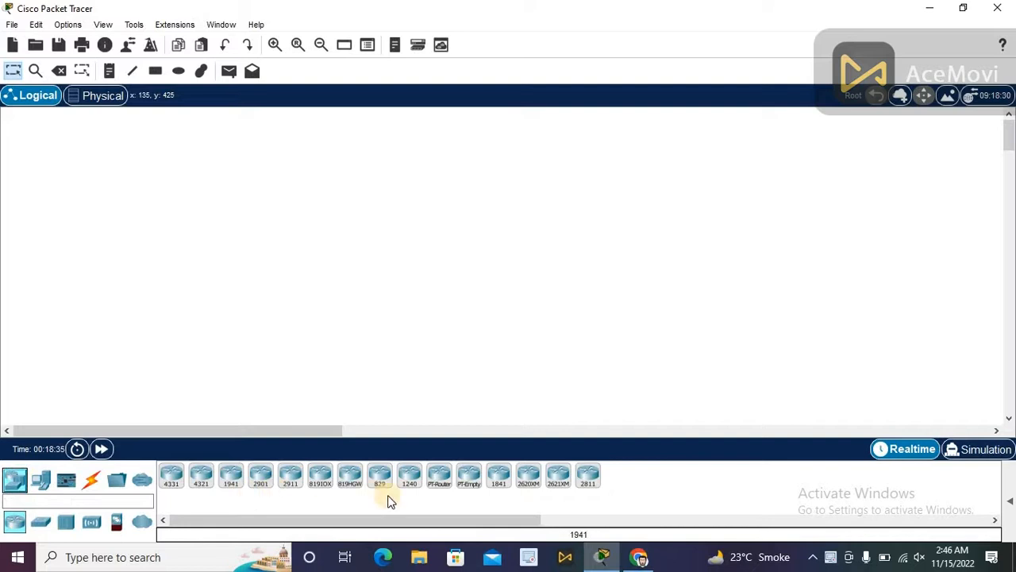
- Place three 1841 routers in a row across the upper part of the logical workspace
click(498, 477)
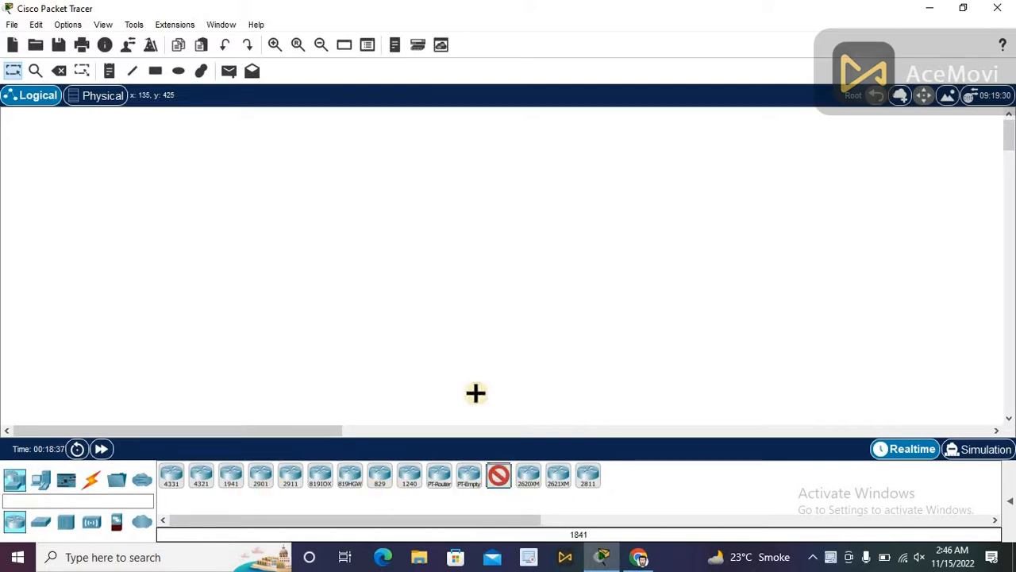
click(744, 172)
click(617, 180)
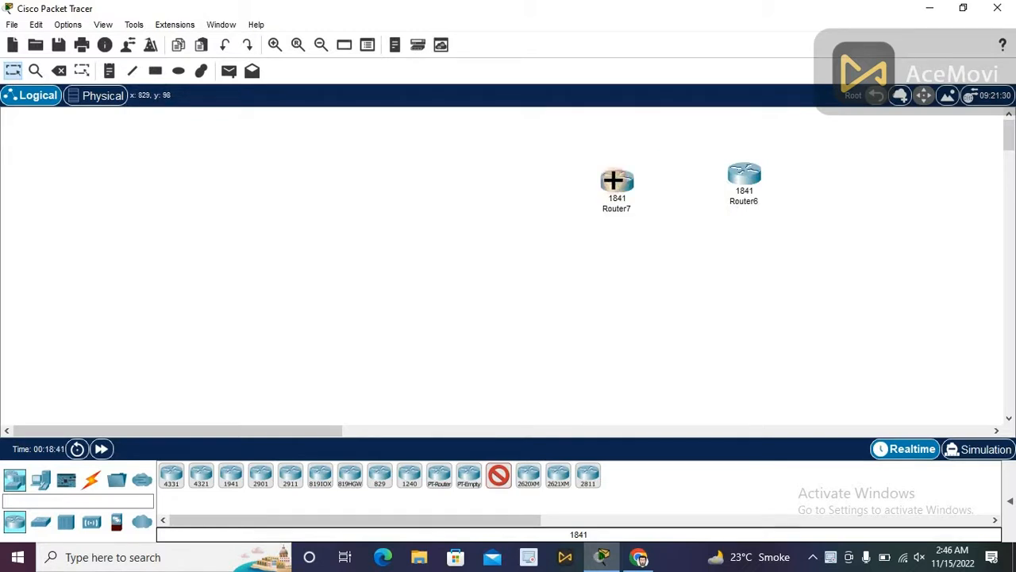
click(450, 181)
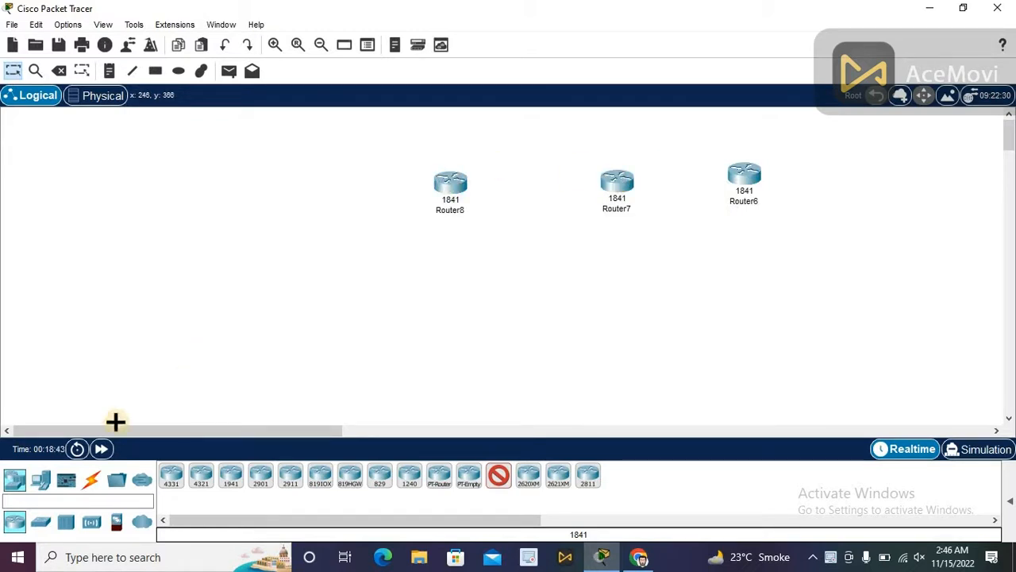
- Place three 2960 switches in a row, one beneath each router
click(42, 523)
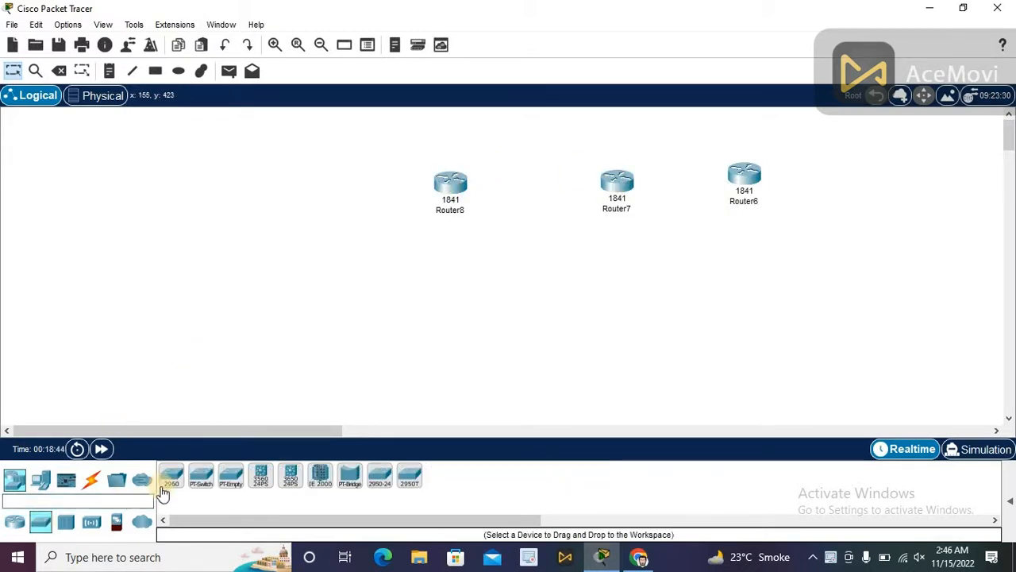
click(175, 479)
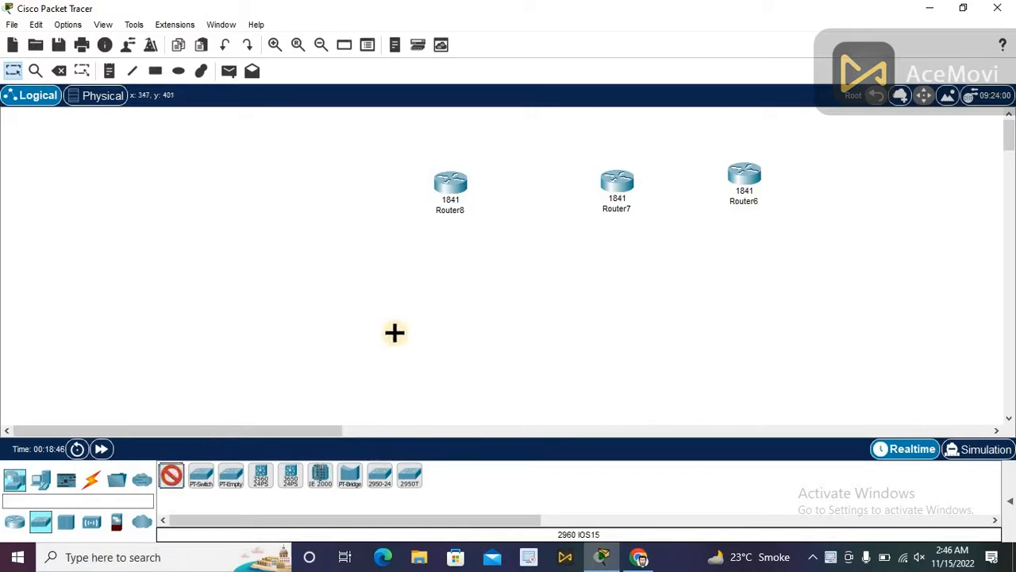
click(441, 275)
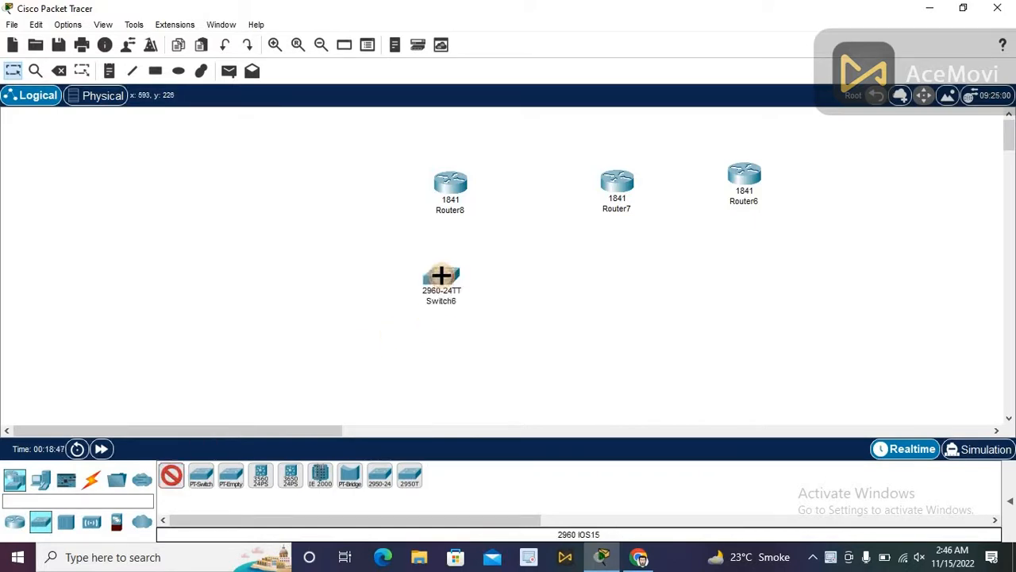
click(618, 271)
click(756, 269)
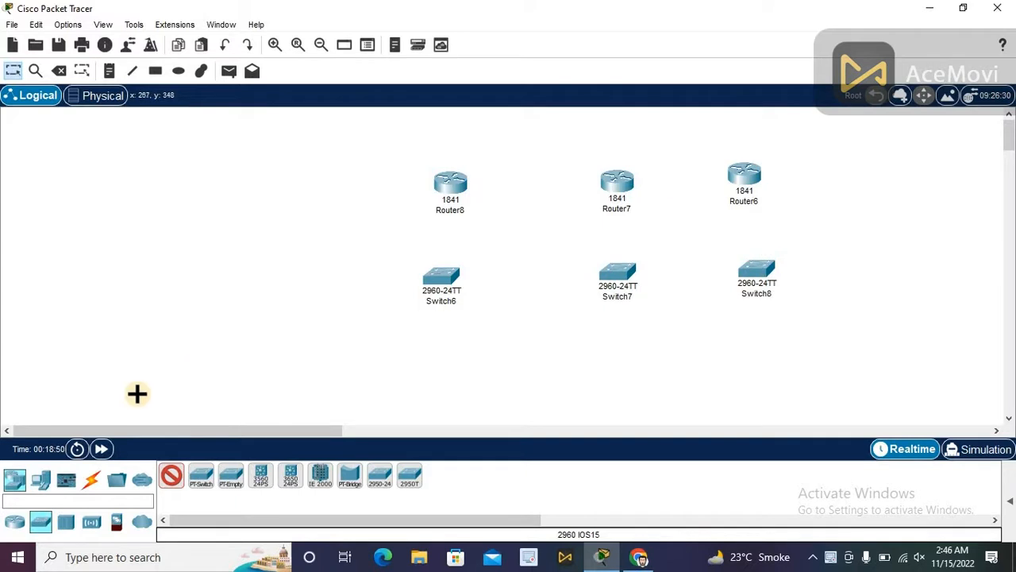
- Place three PCs in a row, one beneath each switch
click(40, 479)
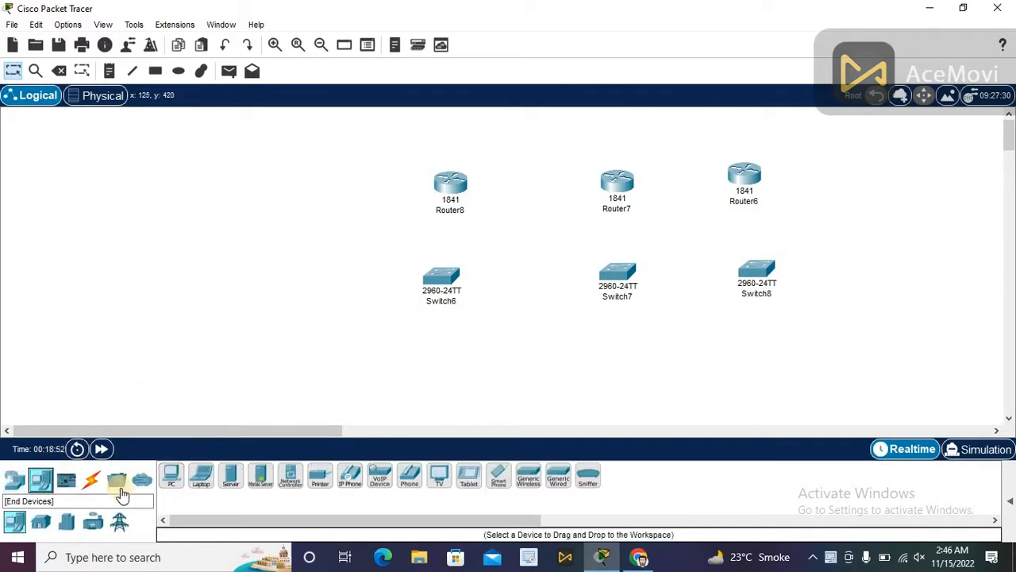
click(171, 475)
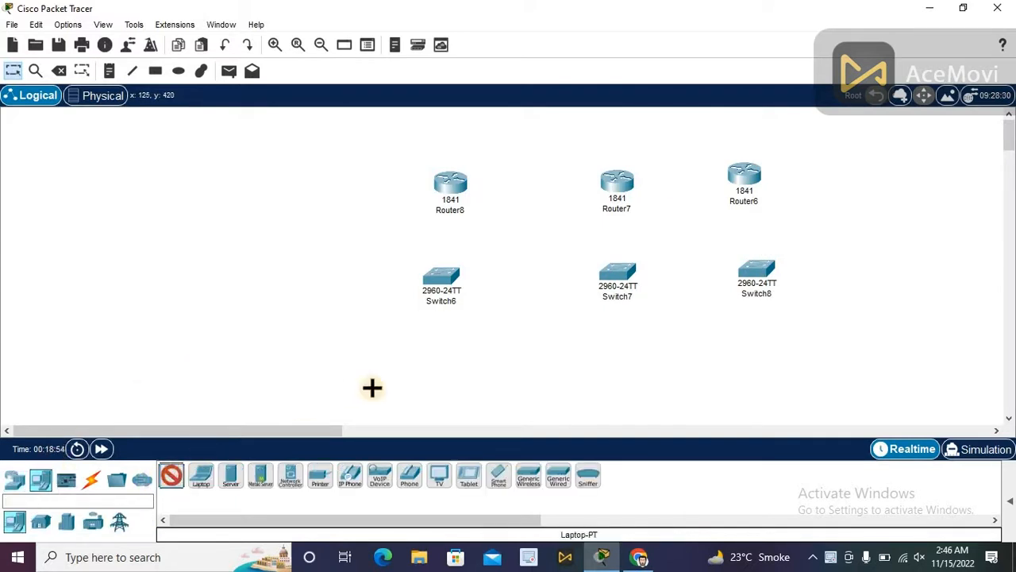
click(435, 368)
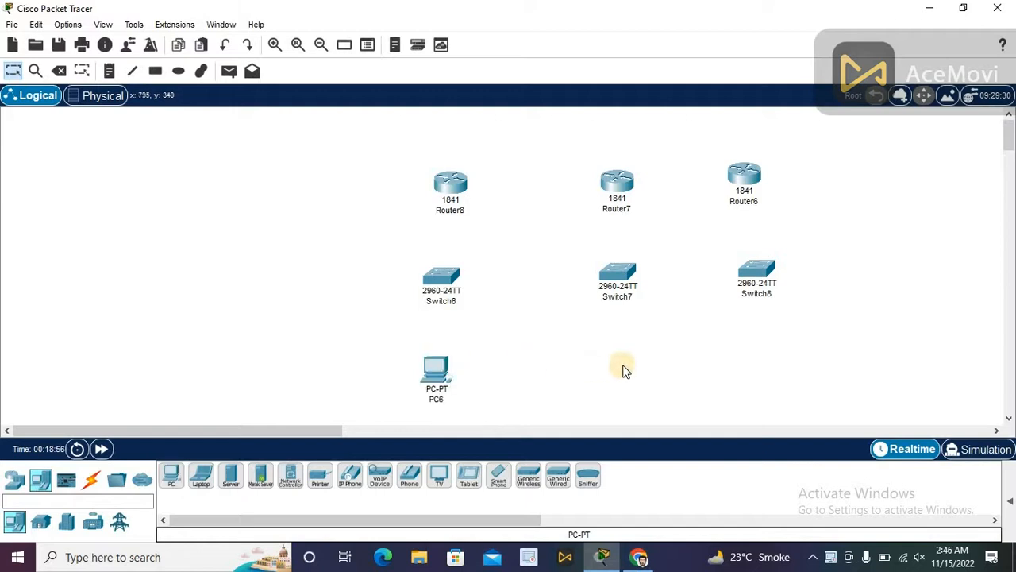
click(173, 474)
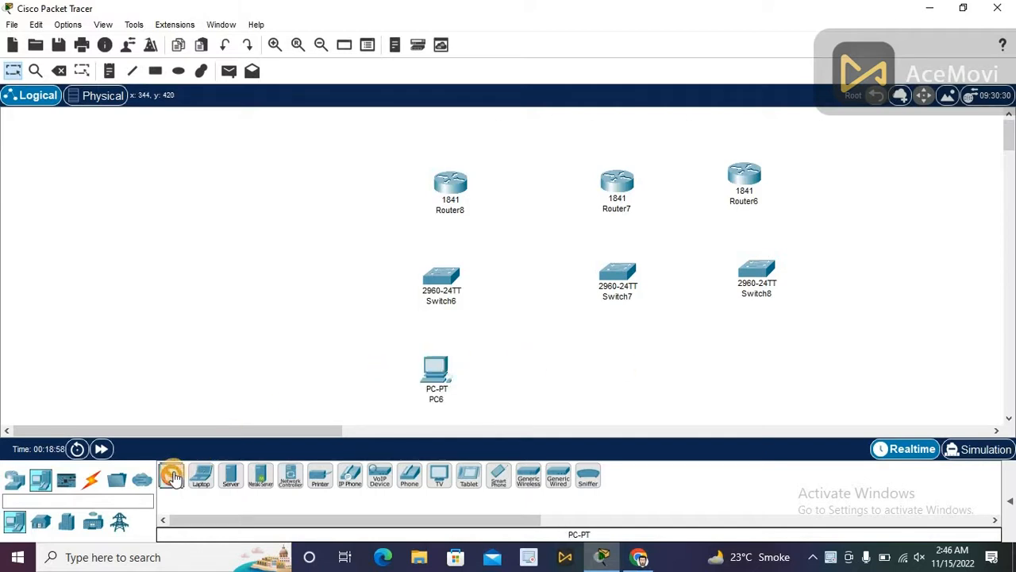
click(619, 362)
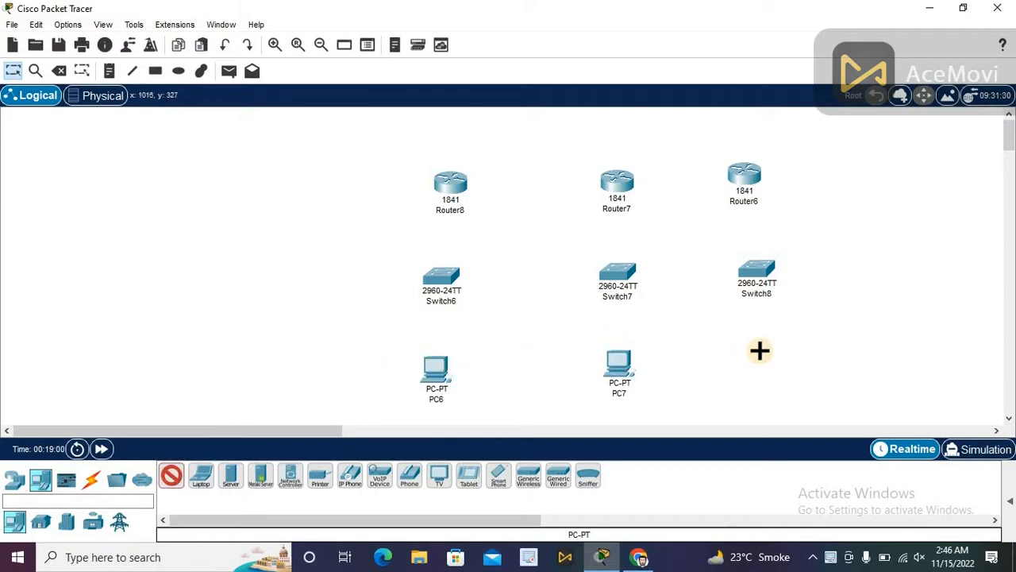
click(764, 354)
click(98, 450)
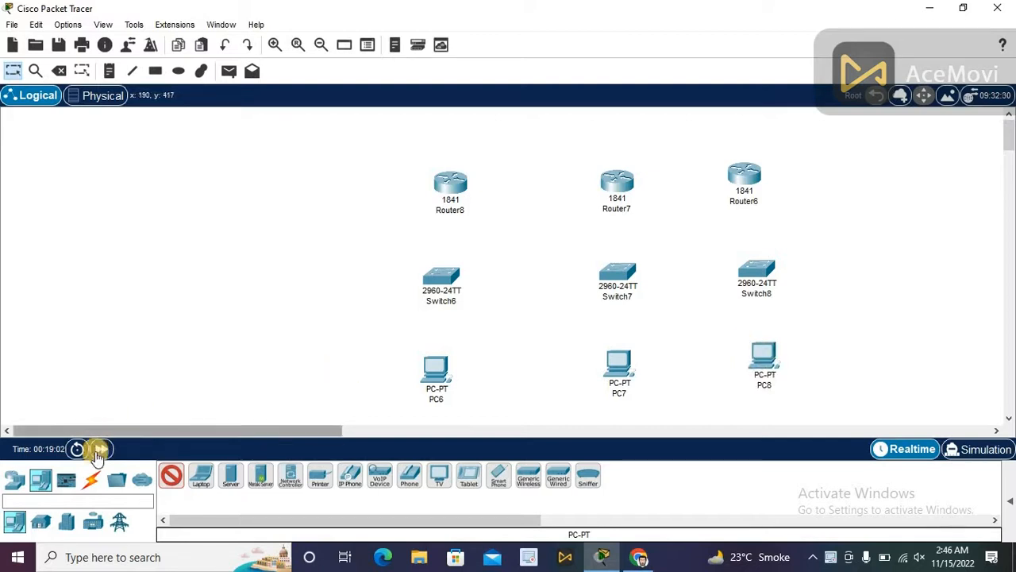
- Cable each switch to the PC below it using the automatically chosen connection type
click(92, 479)
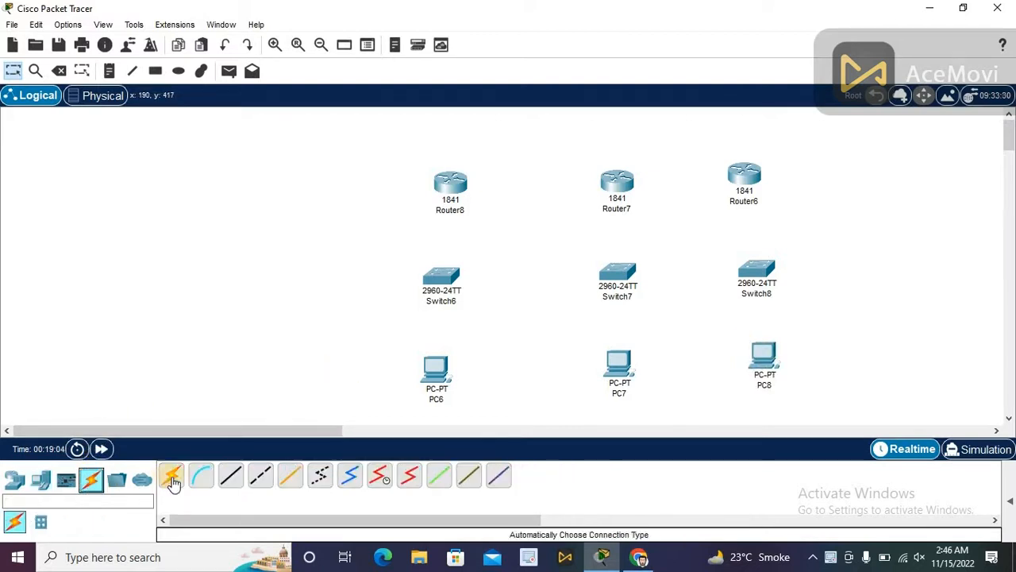
click(171, 478)
click(446, 279)
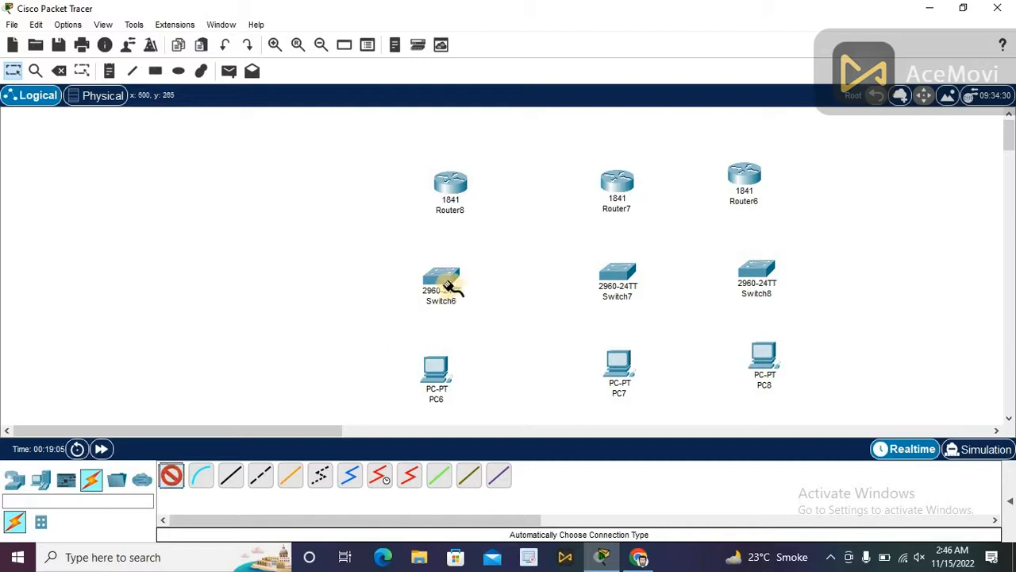
click(437, 365)
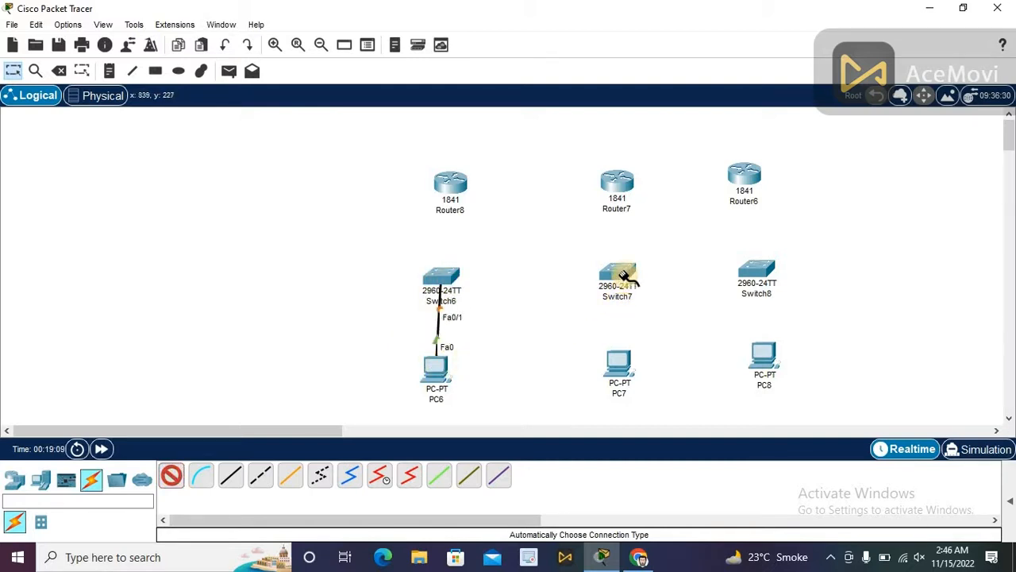
click(616, 366)
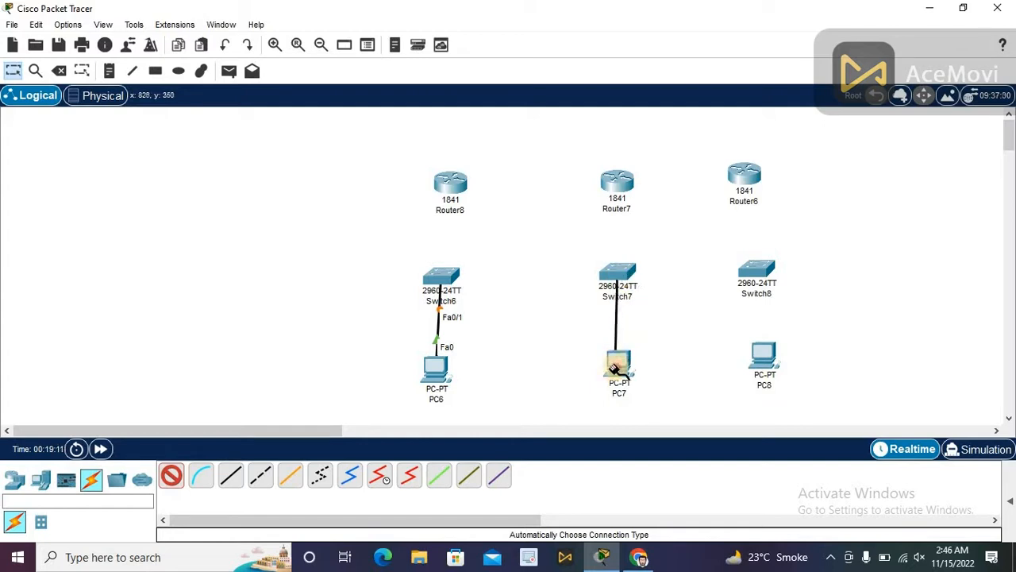
click(763, 273)
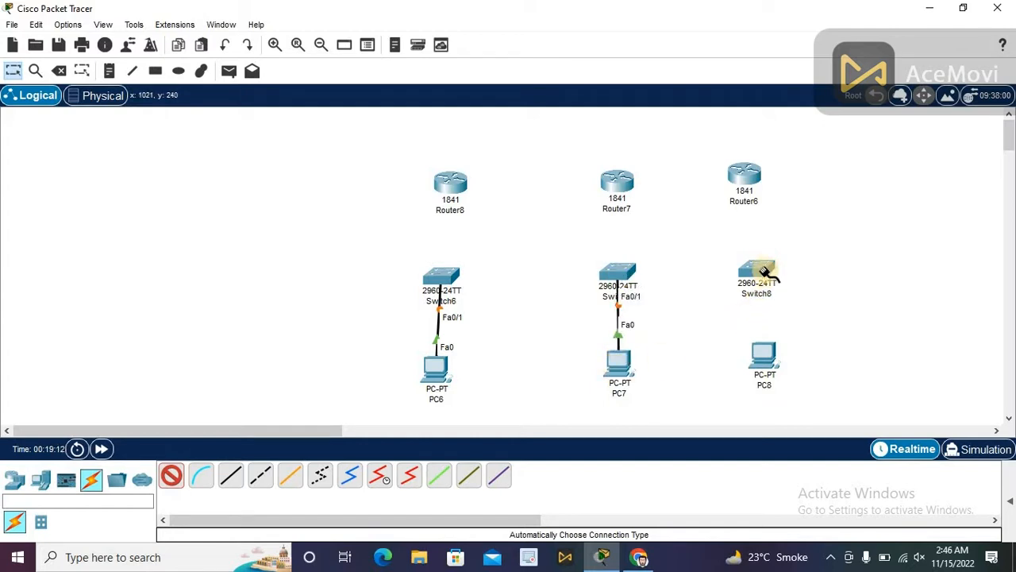
click(764, 353)
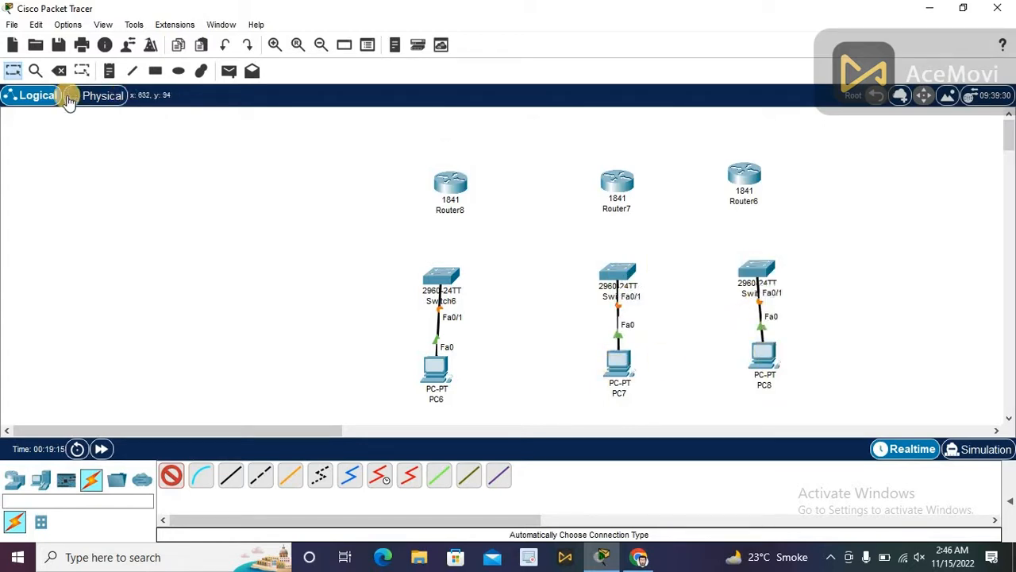
click(14, 73)
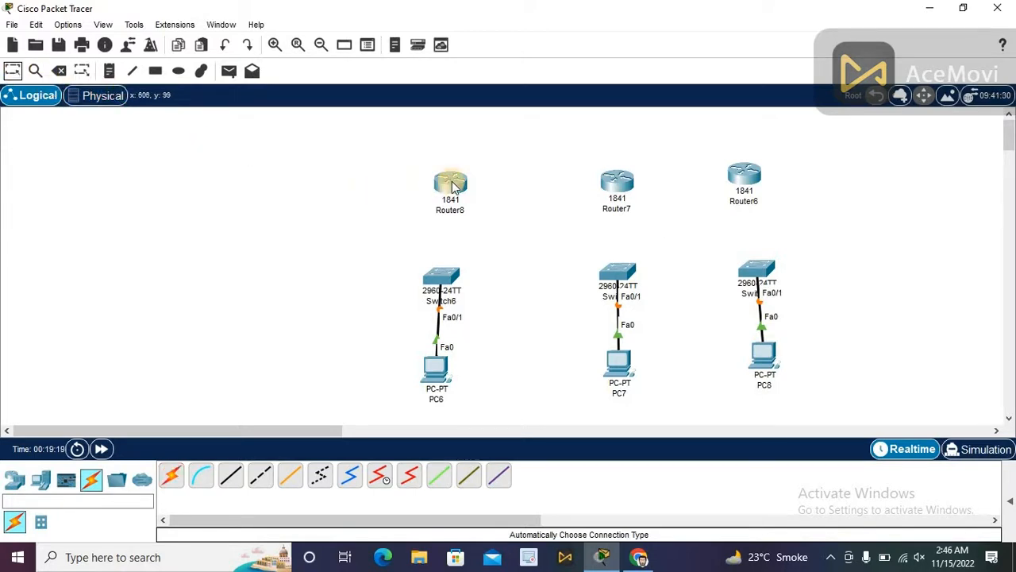
- Cable each switch to the router above it using the automatically chosen connection type
mouse_move(452, 186)
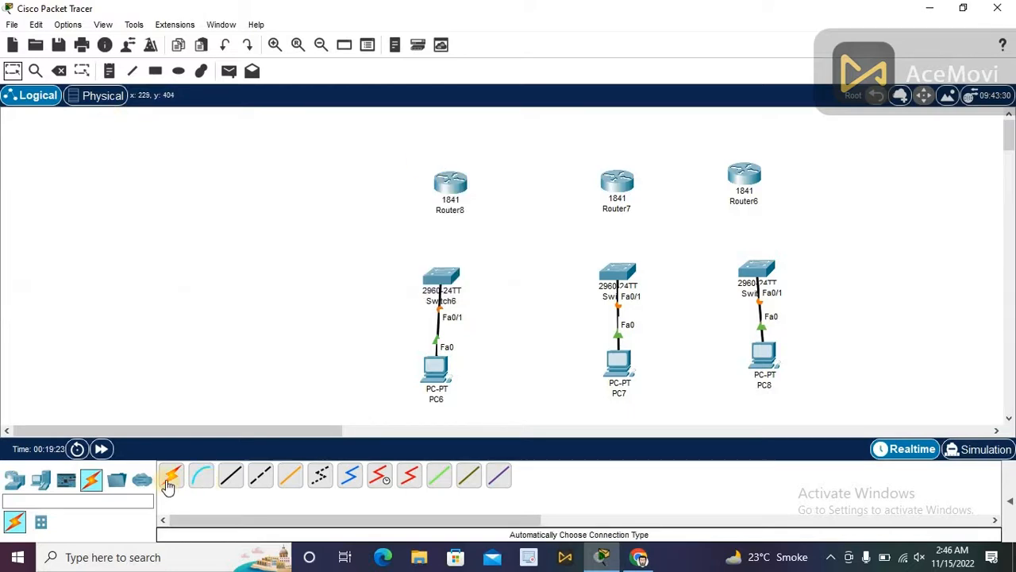
click(168, 478)
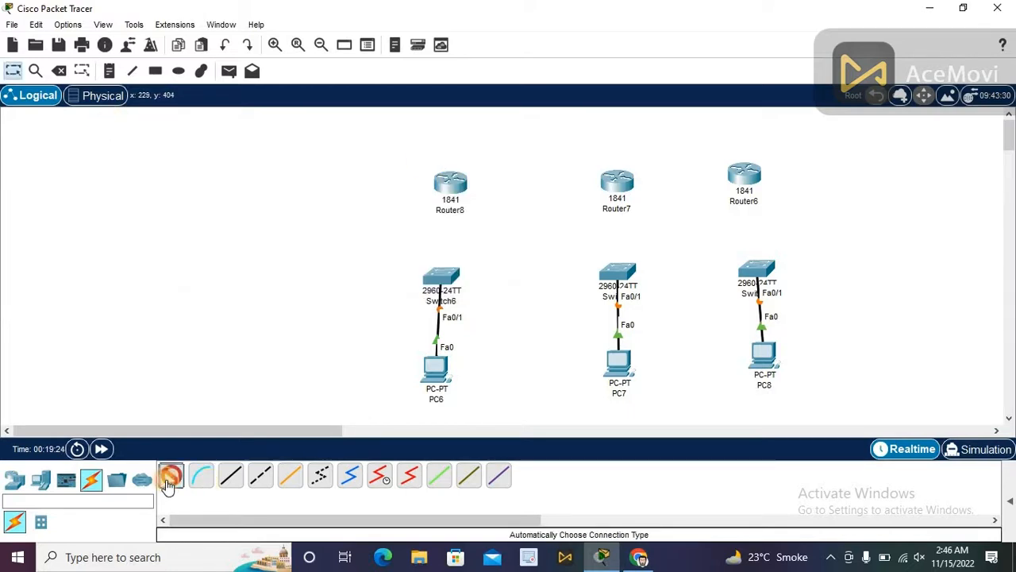
click(442, 275)
click(450, 183)
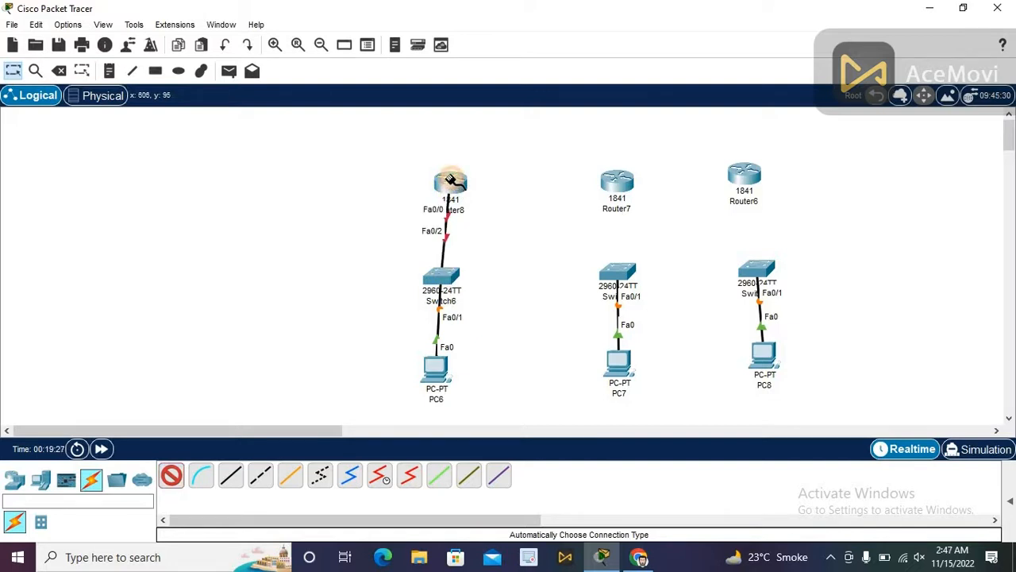
click(619, 272)
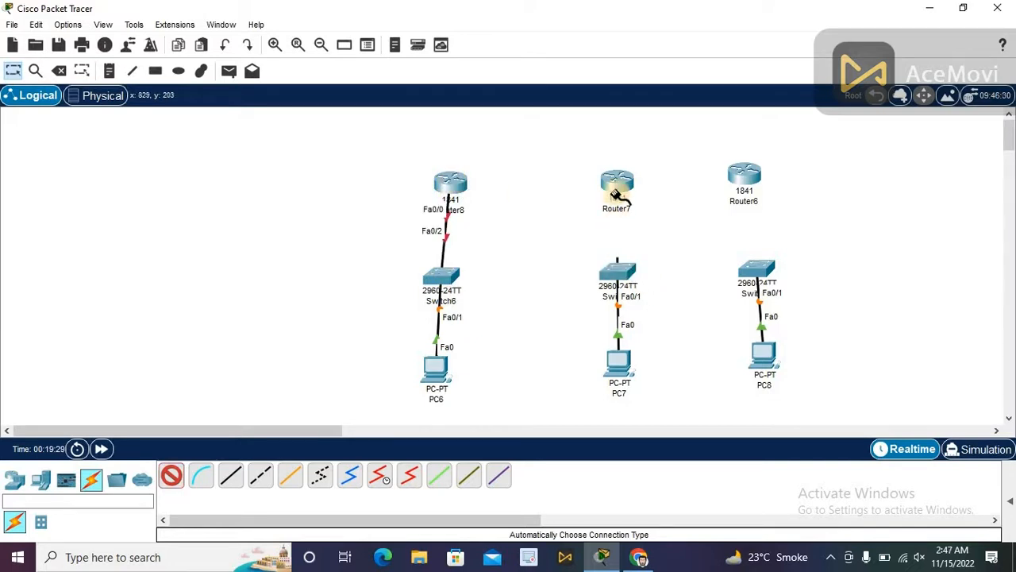
click(617, 182)
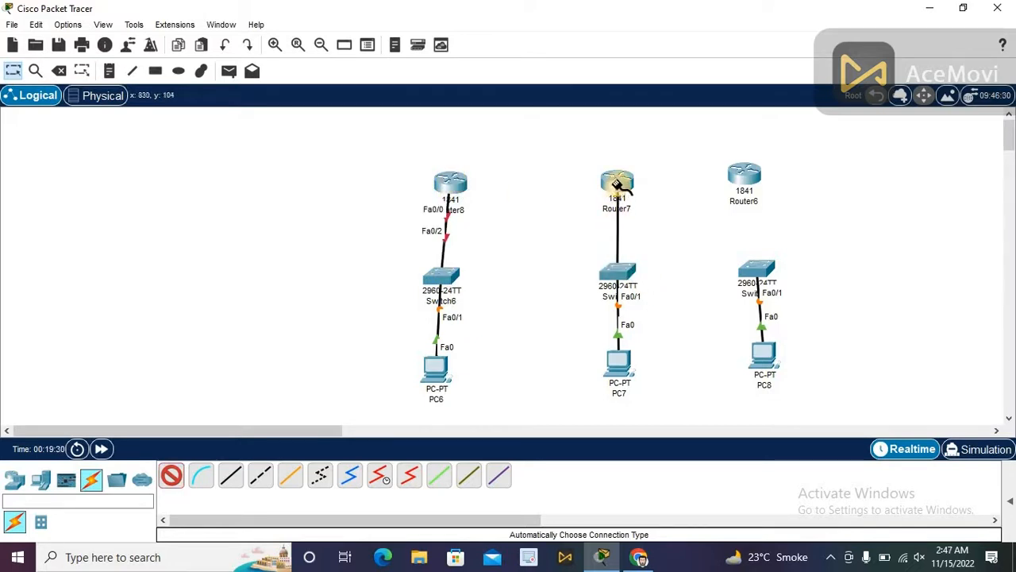
click(758, 270)
click(746, 177)
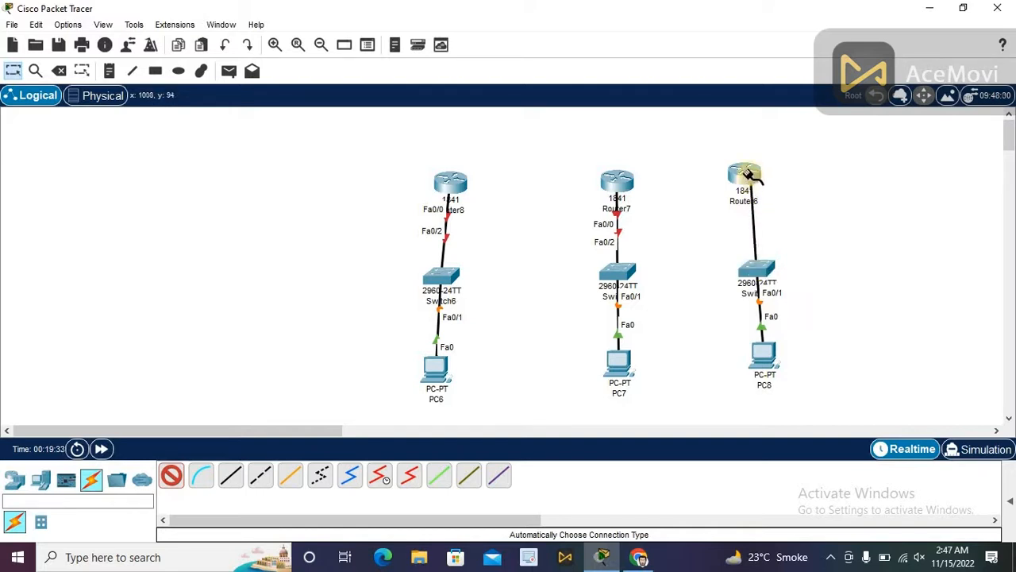
click(14, 72)
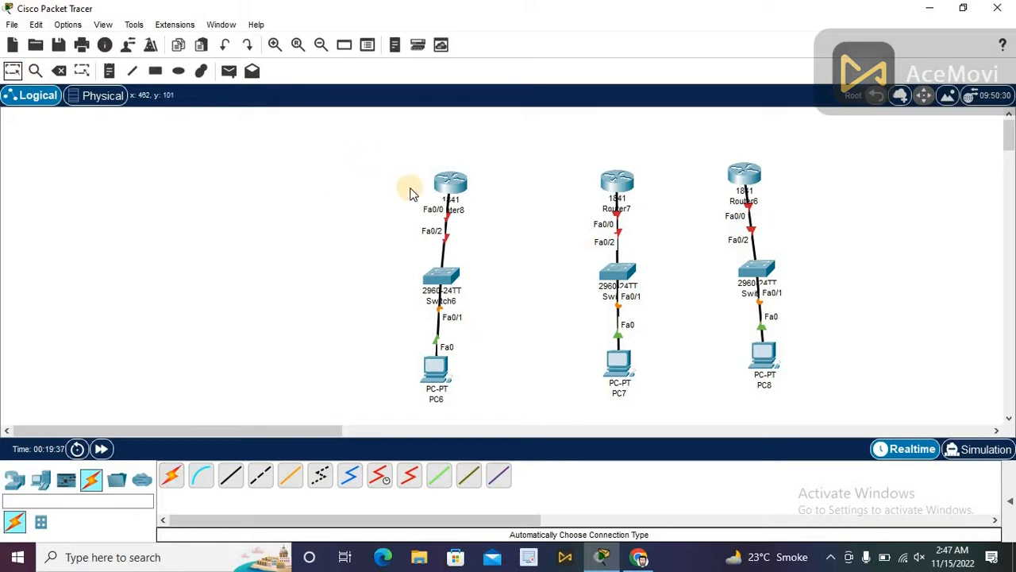
- Reposition the three routers and PC8 so the devices line up in even rows and columns
drag(450, 188, 447, 168)
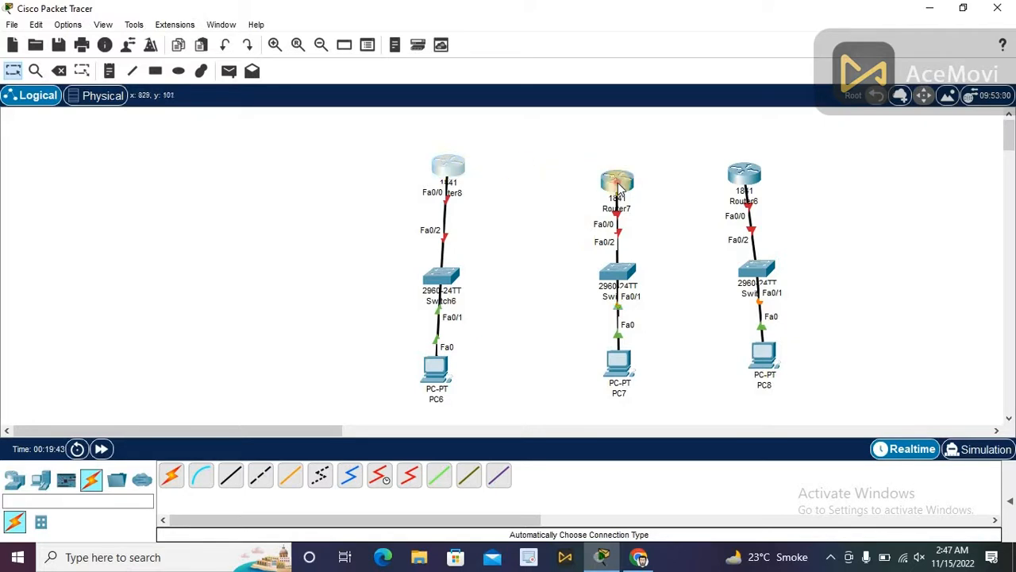
drag(620, 185, 619, 172)
drag(746, 178, 762, 173)
click(762, 365)
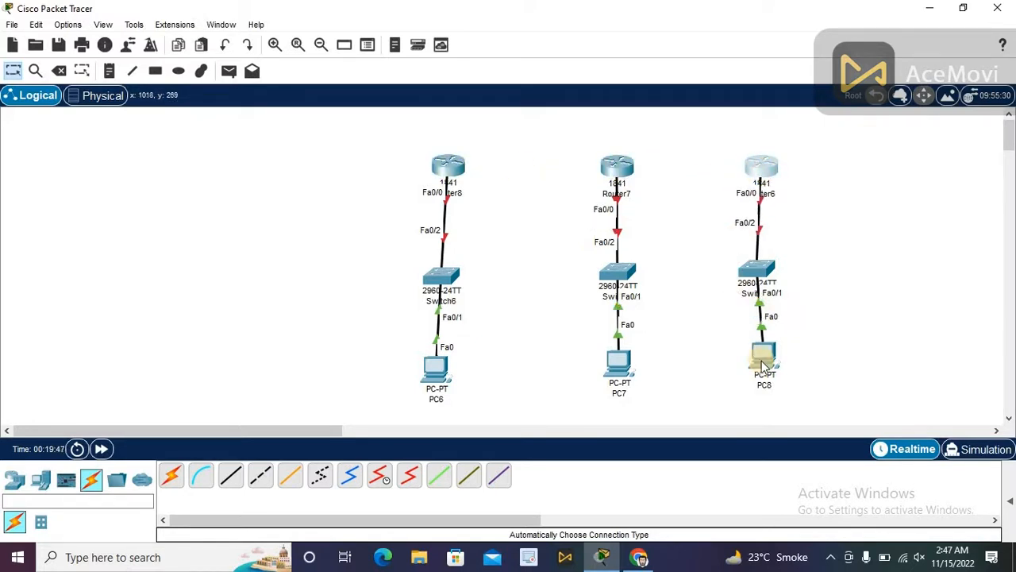
drag(766, 361, 755, 372)
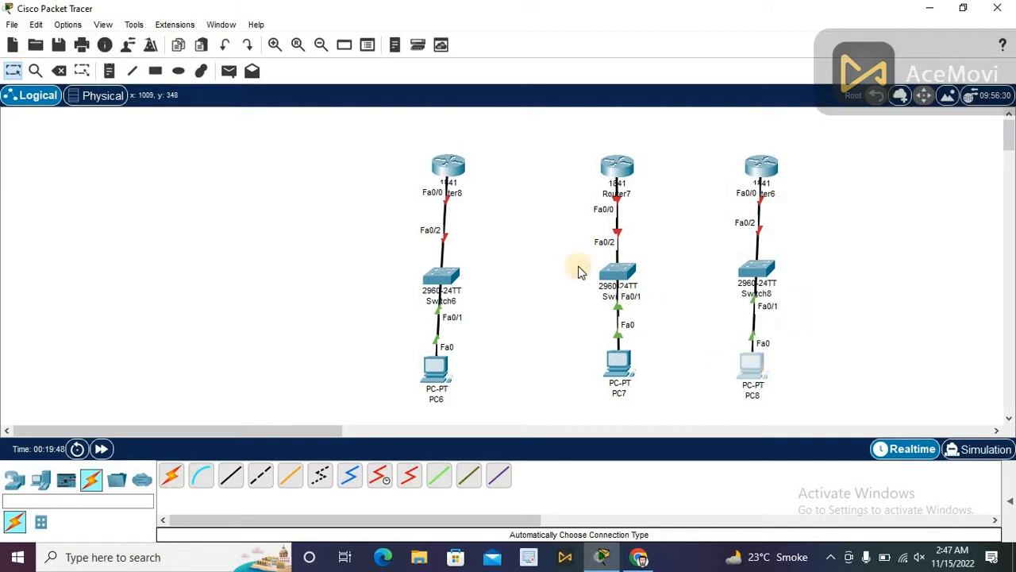
- Power off Router8 and install a WIC-1T module in each of its two expansion slots
click(449, 166)
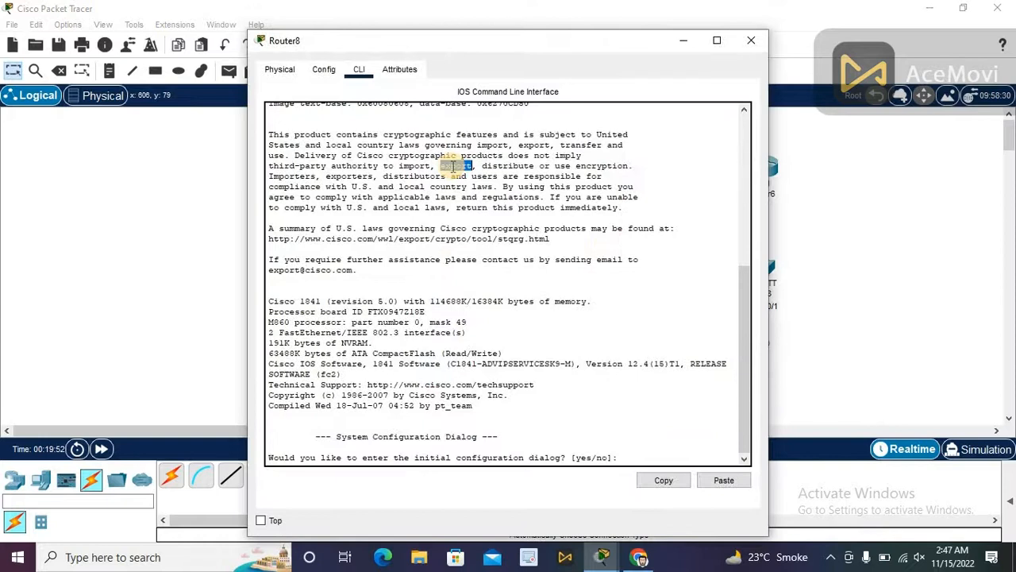
click(285, 70)
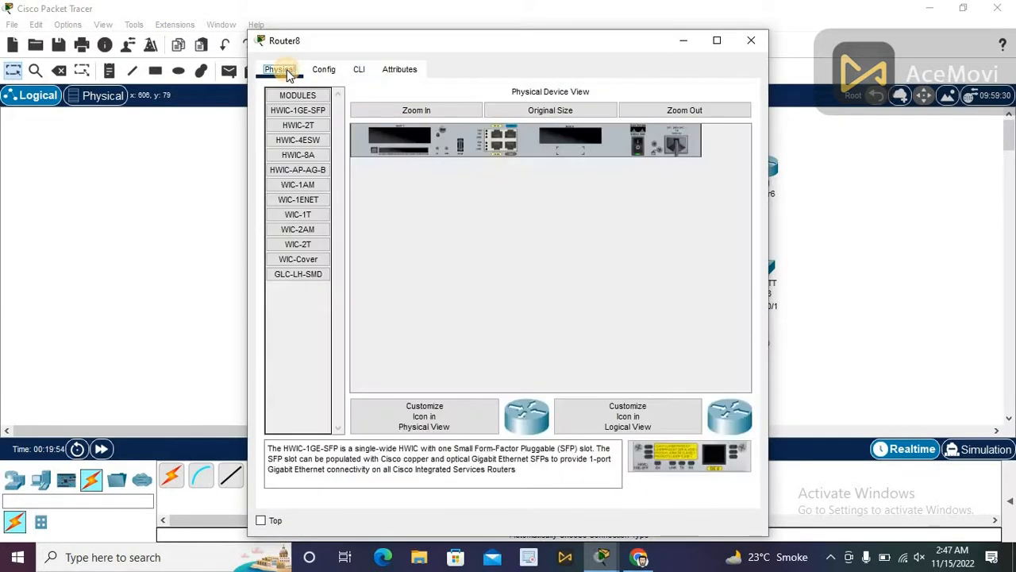
click(336, 73)
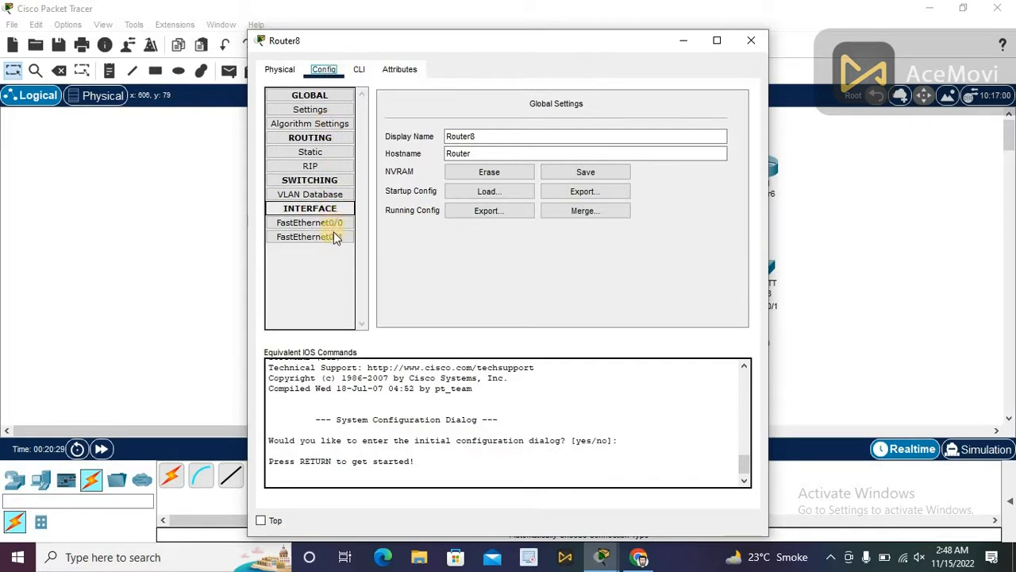
click(281, 70)
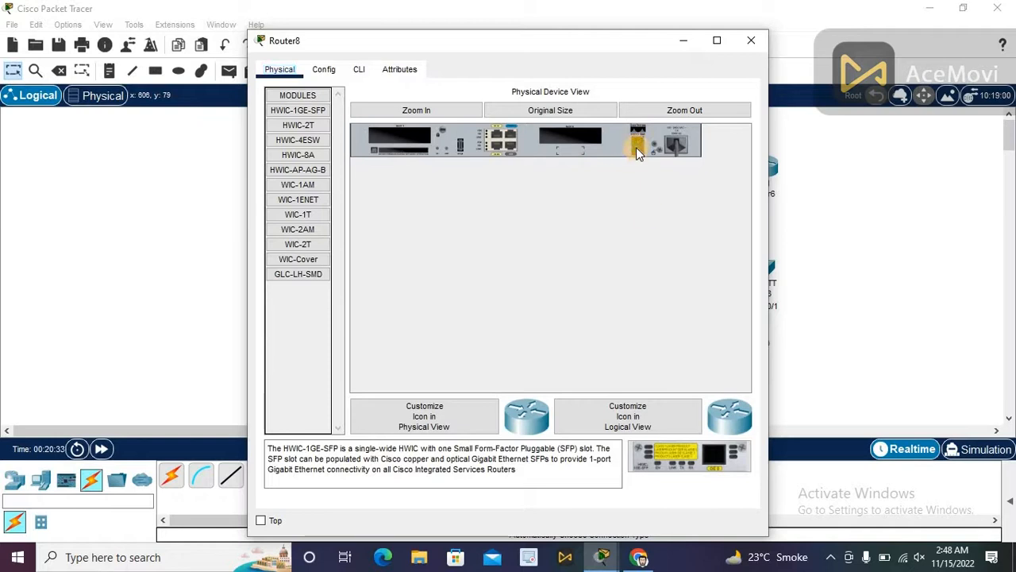
click(313, 217)
drag(664, 453, 570, 156)
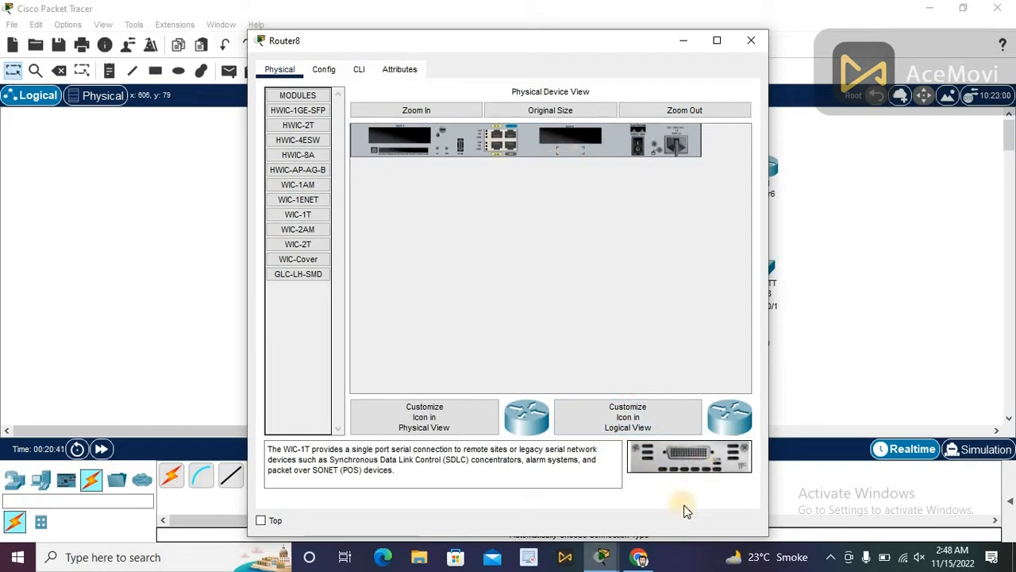
drag(700, 462, 570, 141)
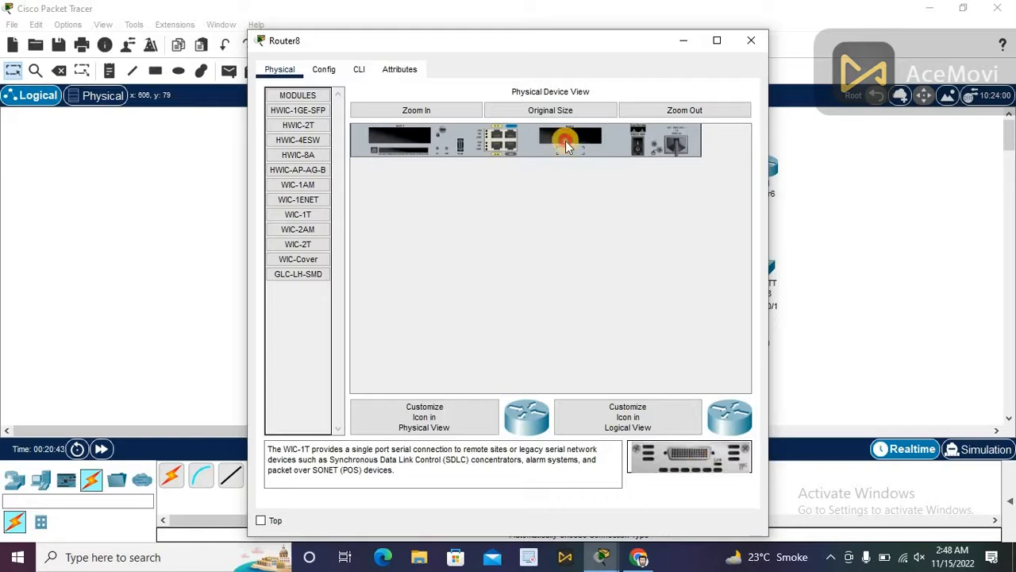
drag(674, 459, 403, 139)
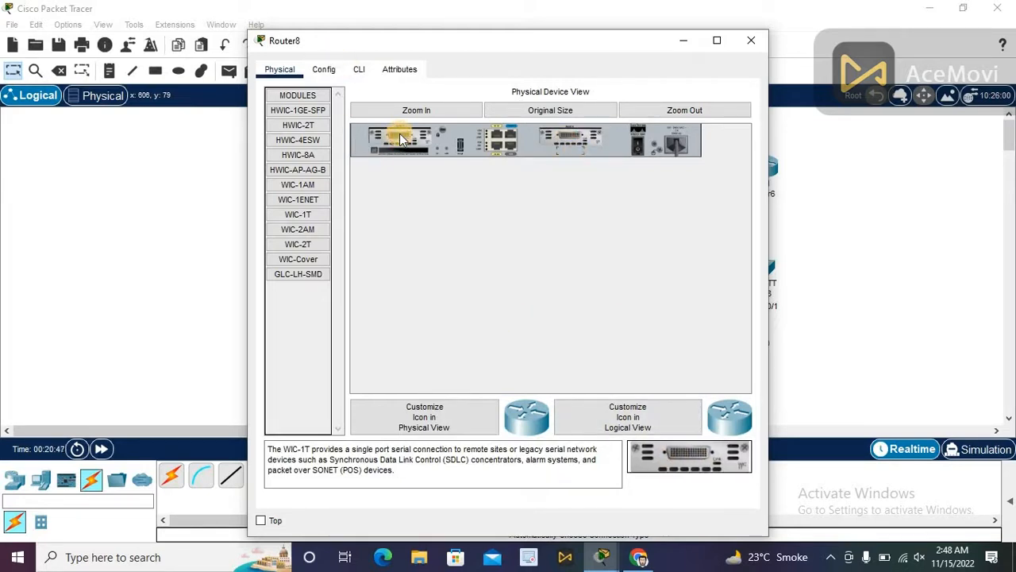
- Power Router8 back on, check its interface list for serial ports, and close its device window
click(638, 144)
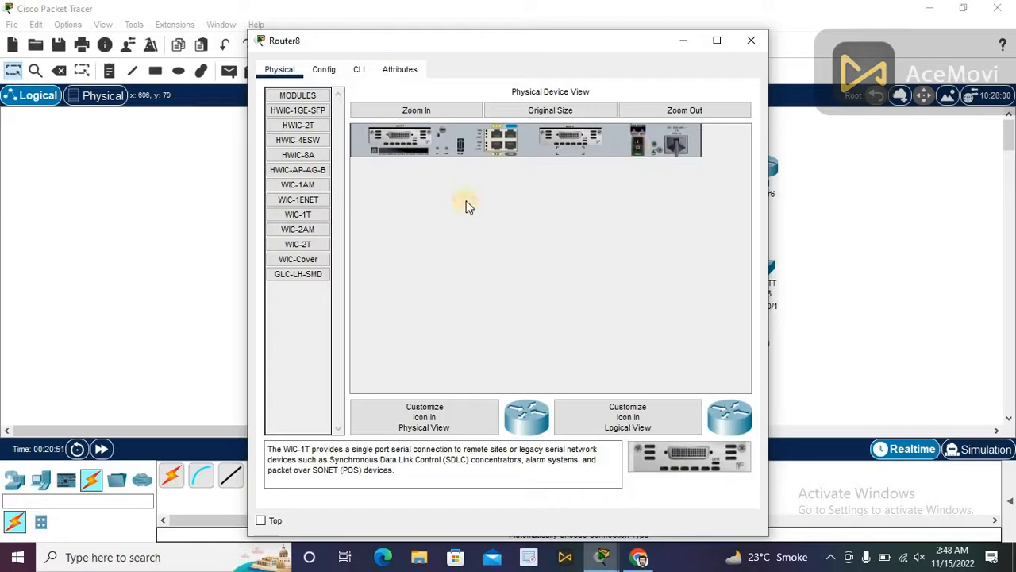
click(323, 70)
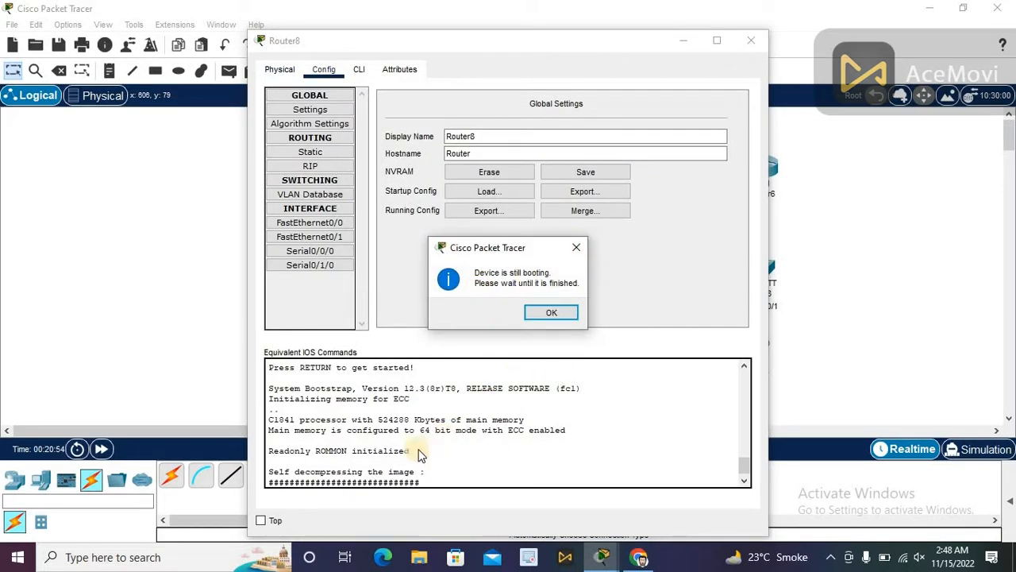
click(566, 314)
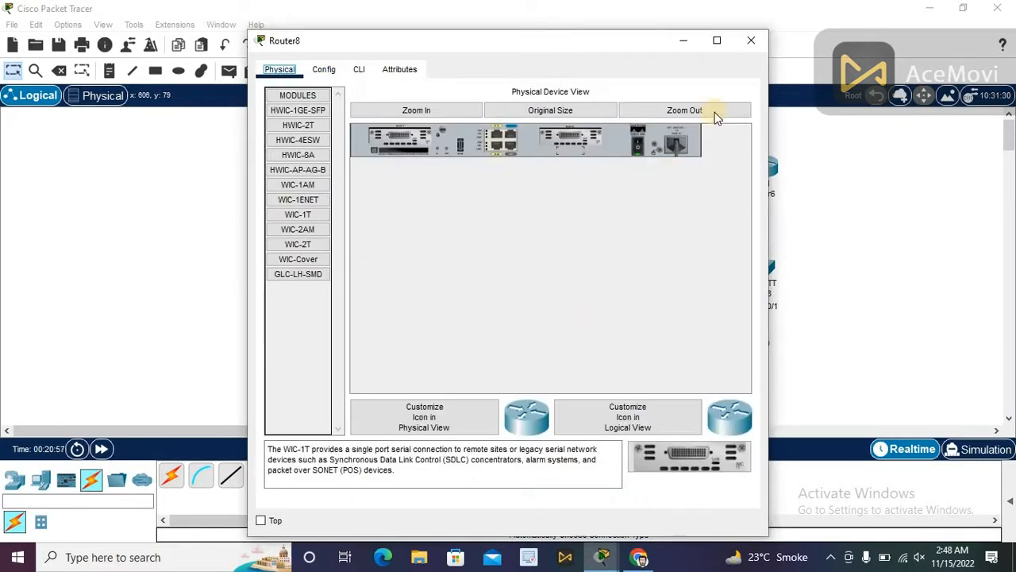
click(751, 41)
- Power off Router7 and install a WIC-1T module in each of its two expansion slots
click(617, 171)
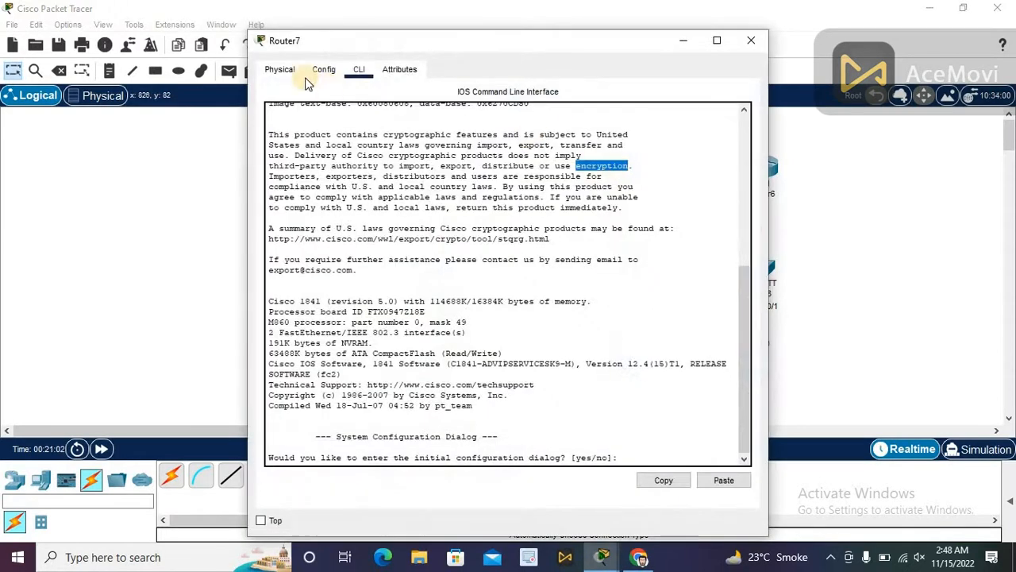
click(321, 71)
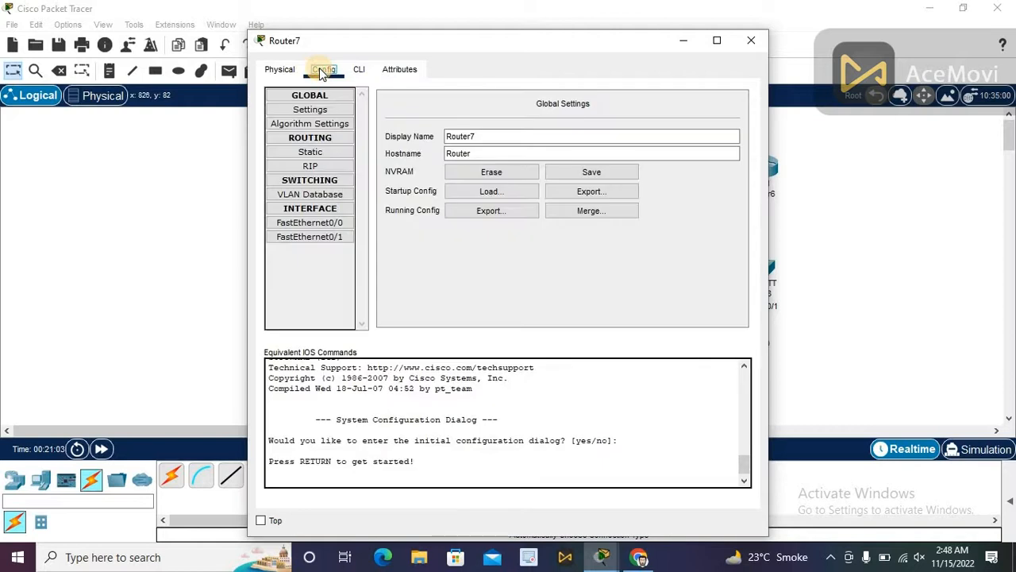
click(294, 209)
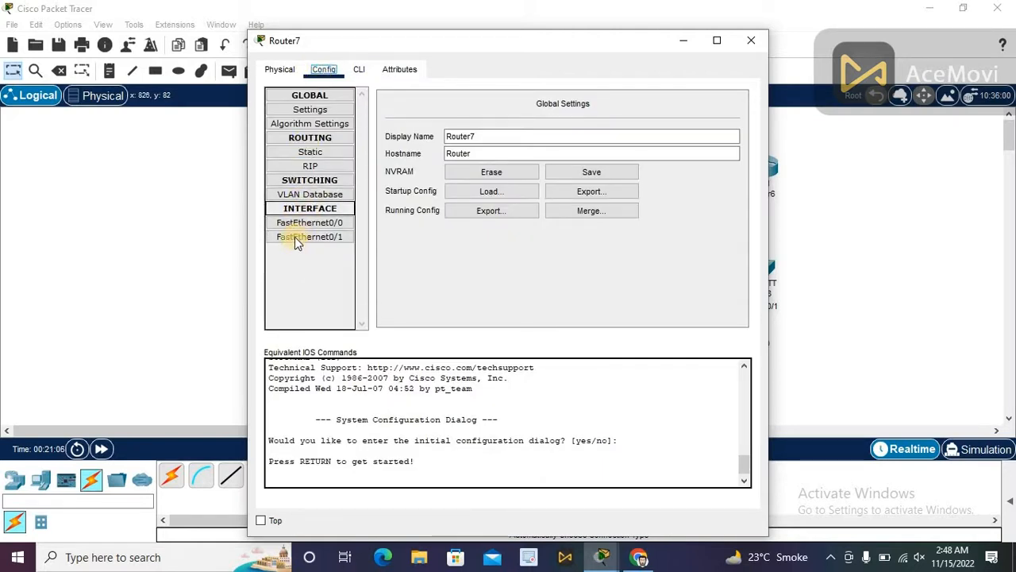
click(276, 71)
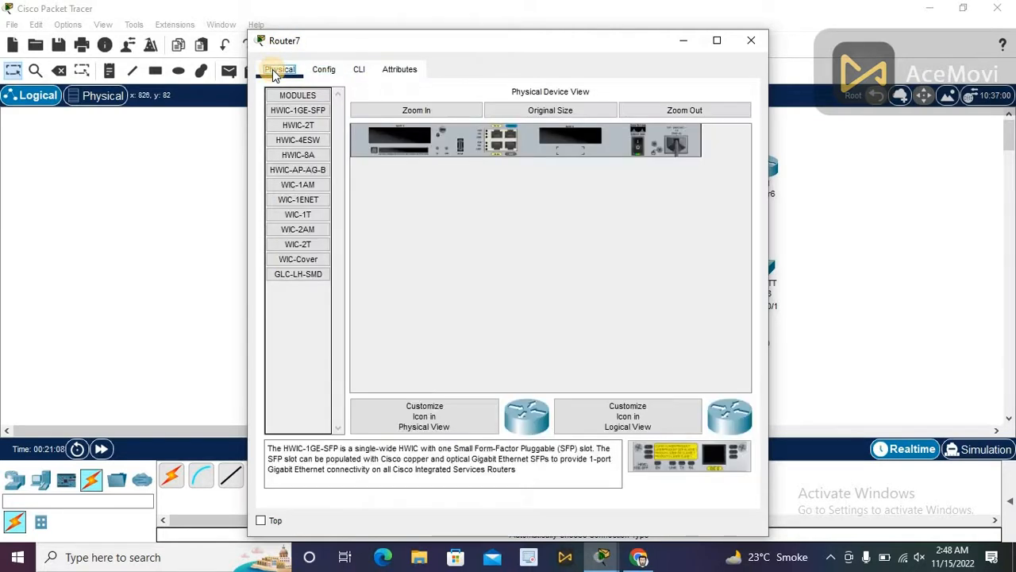
click(636, 149)
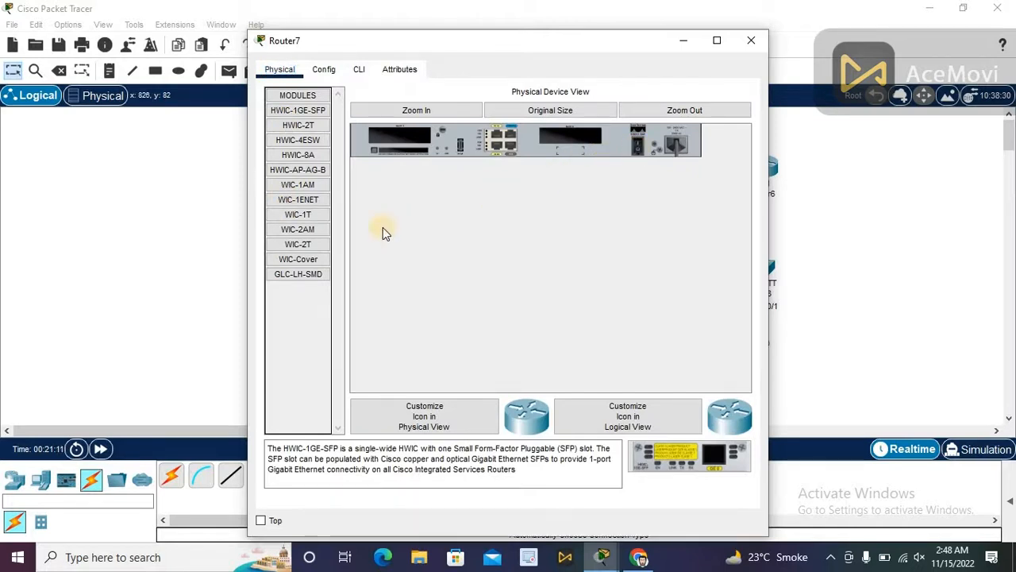
click(315, 216)
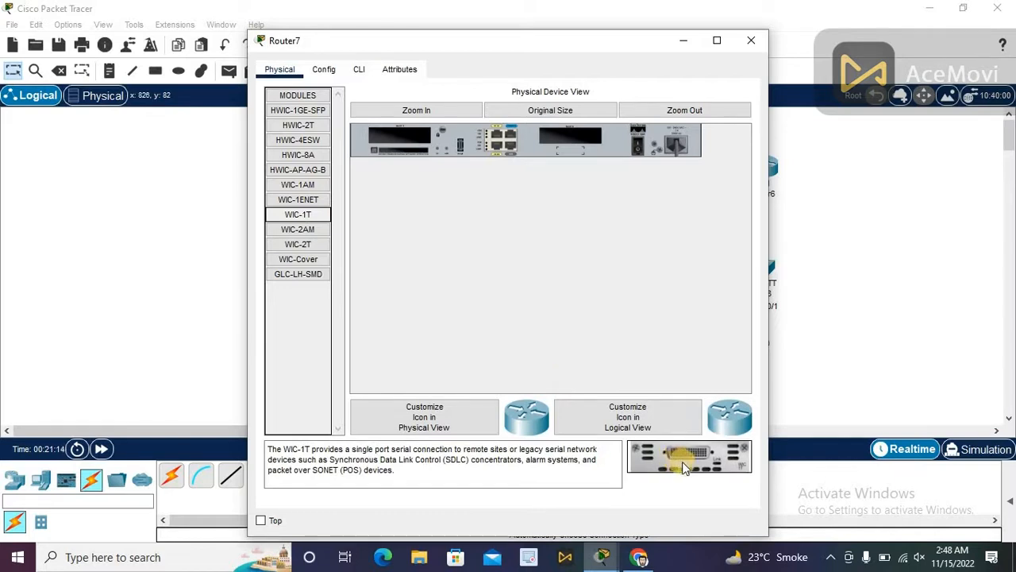
drag(692, 469, 584, 142)
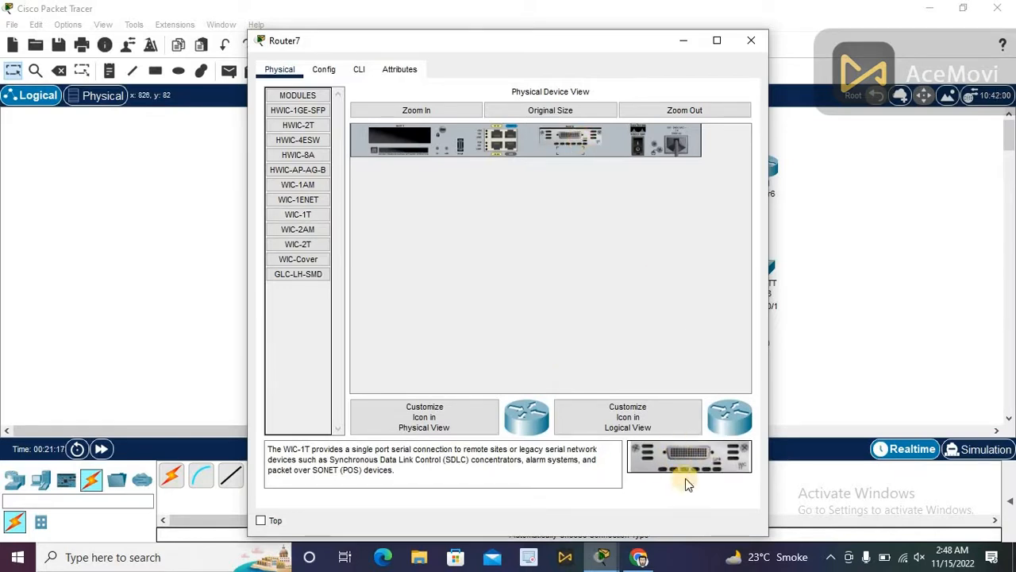
drag(703, 469, 394, 130)
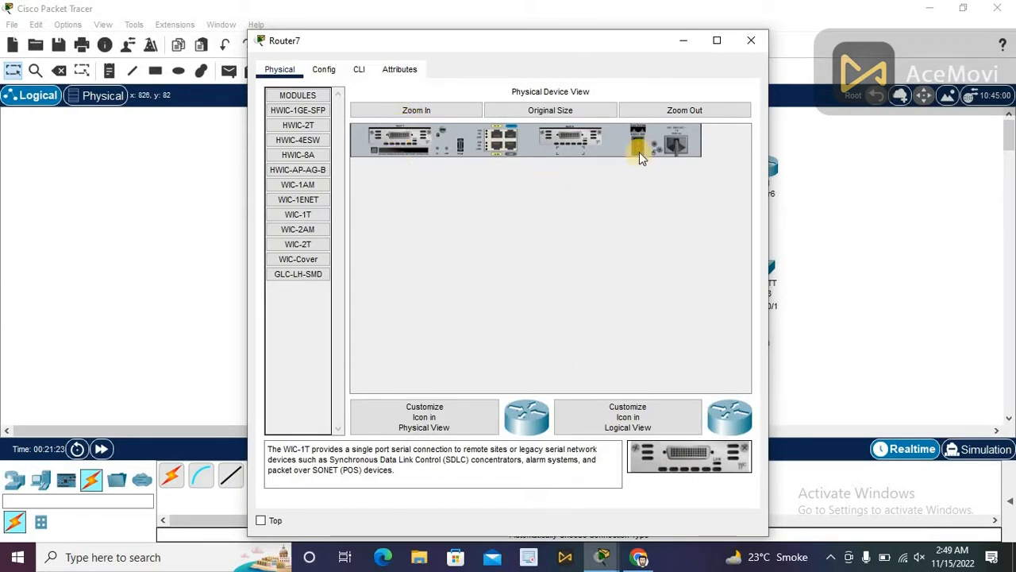
- Power Router7 back on, check its interface list for serial ports, and close its device window
click(324, 71)
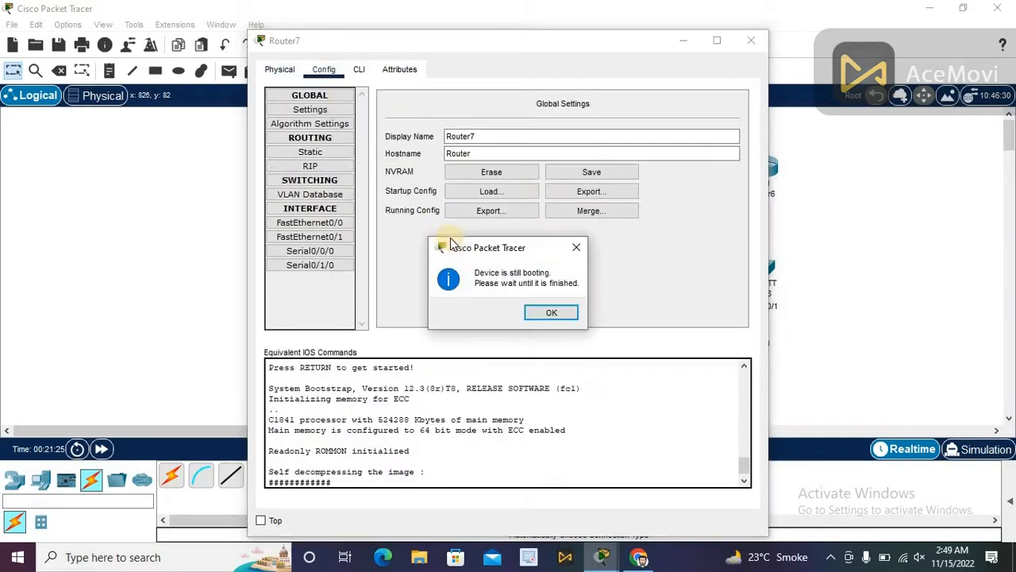
click(556, 312)
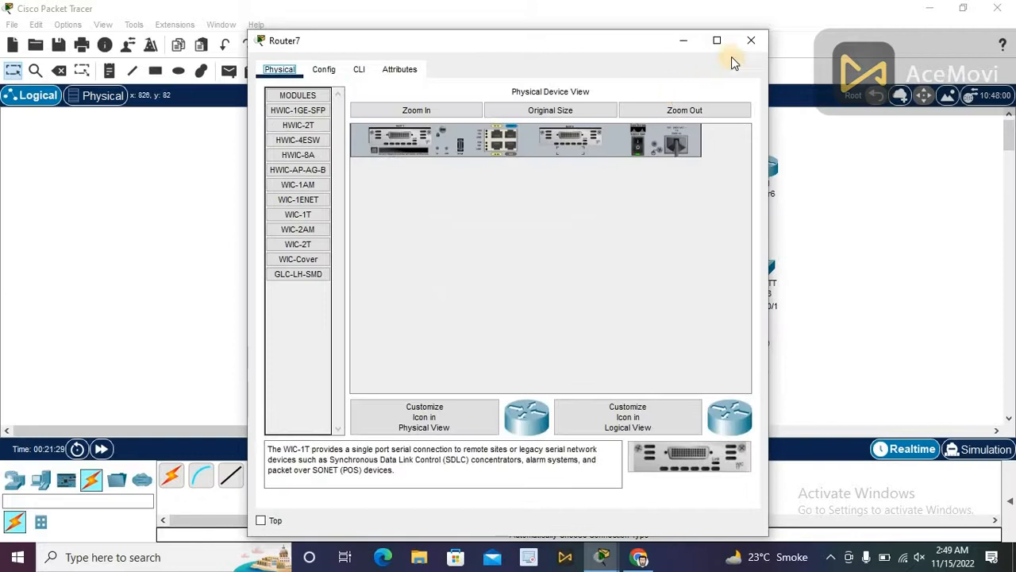
click(754, 45)
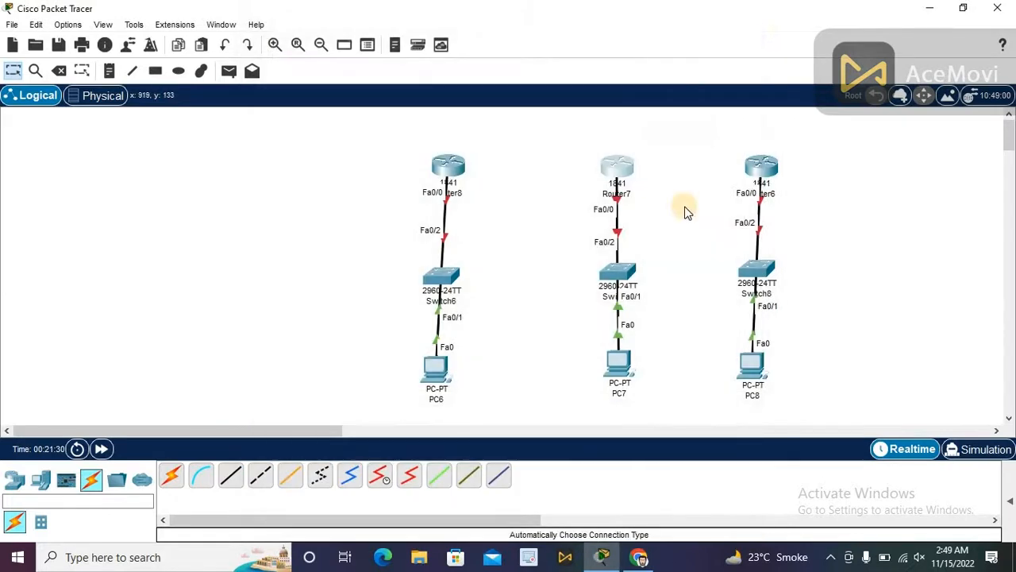
- Power off Router6 and install a WIC-1T module in each of its two expansion slots
click(761, 165)
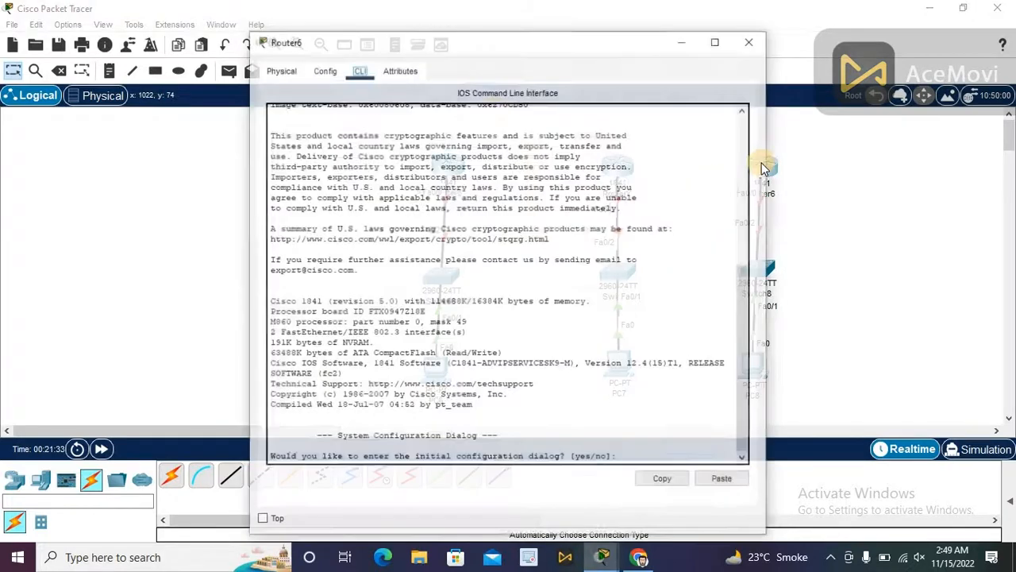
click(323, 69)
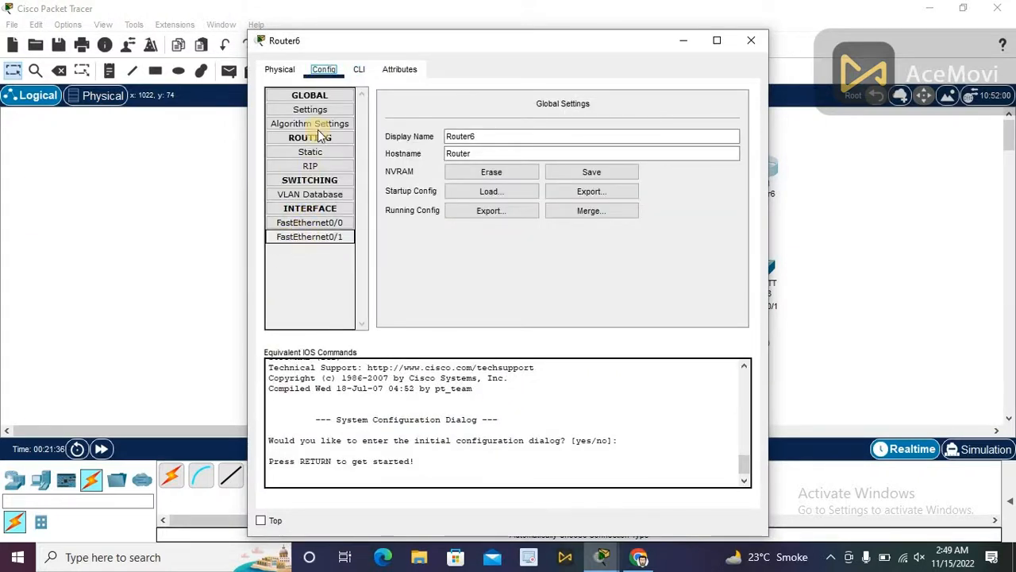
click(281, 70)
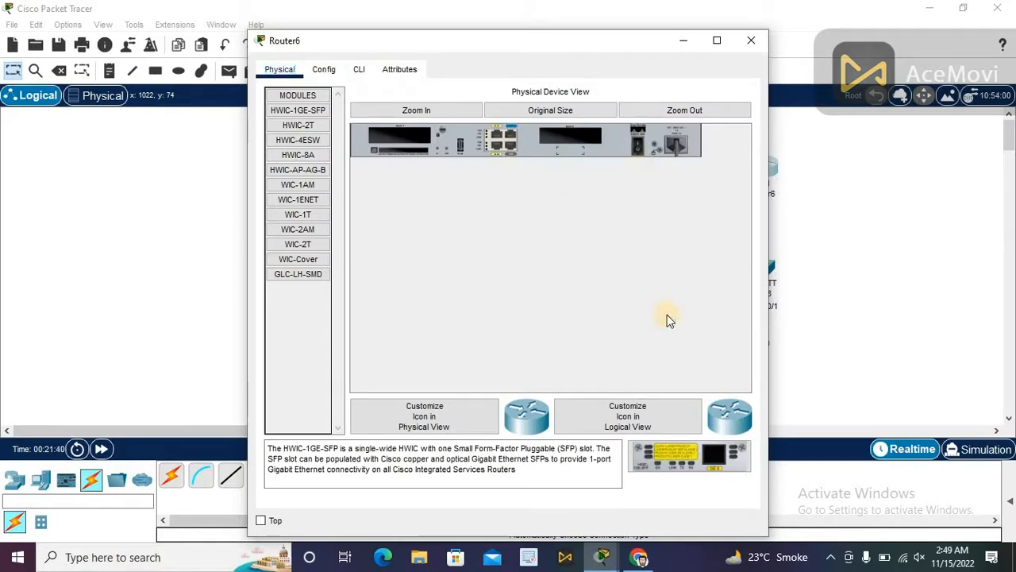
click(298, 215)
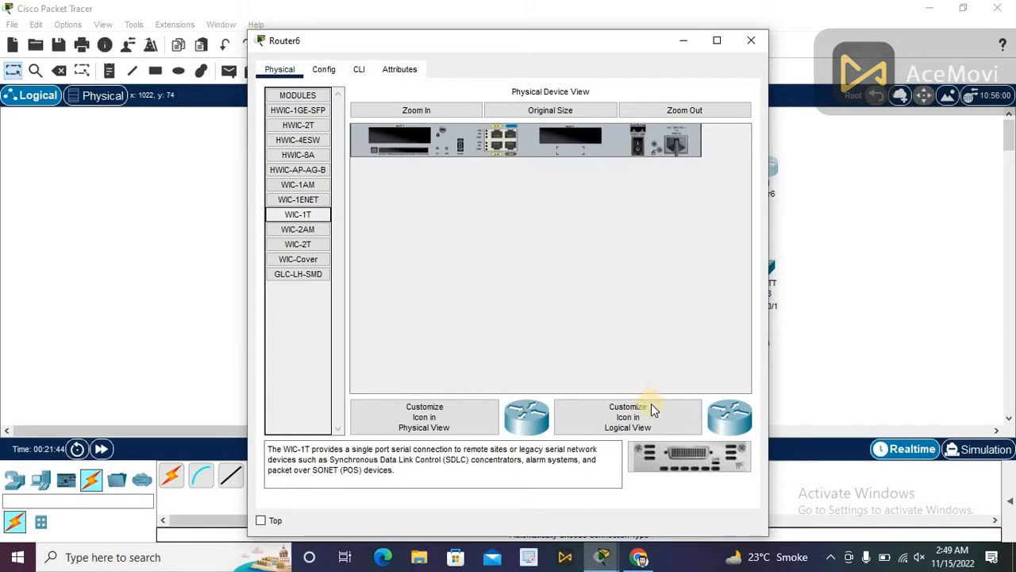
drag(691, 468, 569, 155)
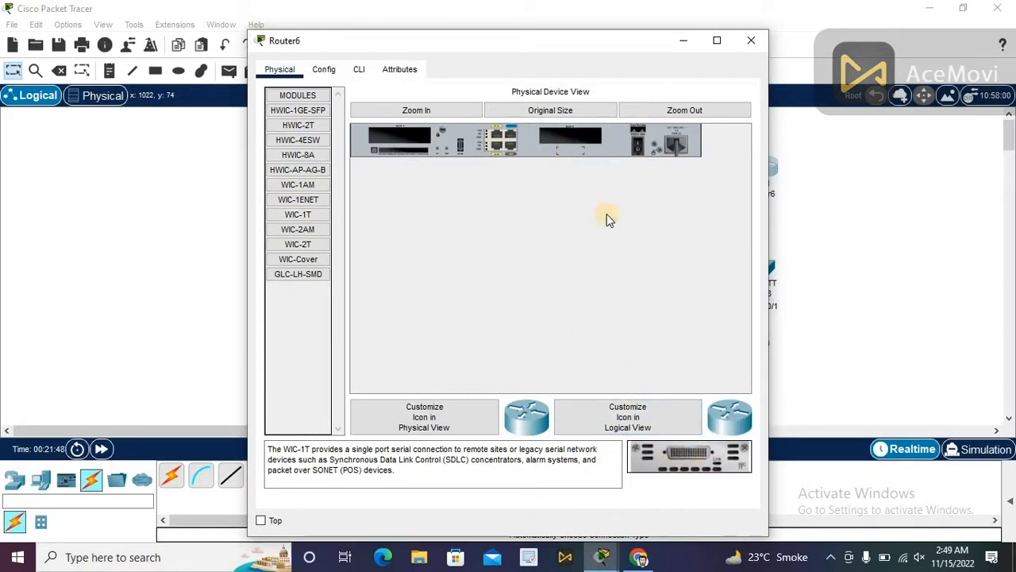
drag(699, 471, 570, 140)
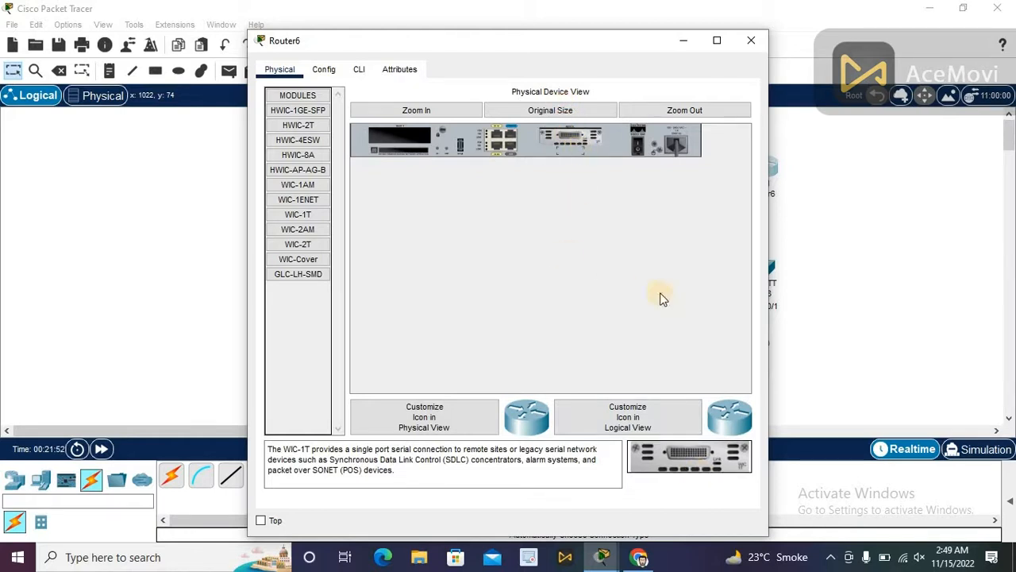
drag(700, 464, 396, 133)
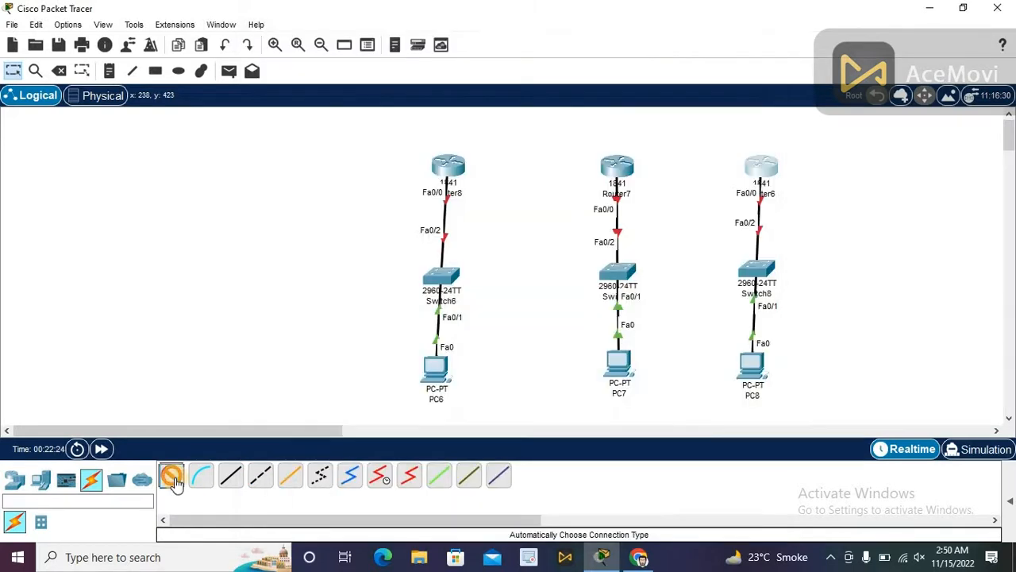
- Link Router8 to Router7 and Router6 to Router7 using the automatically chosen connection type
click(172, 476)
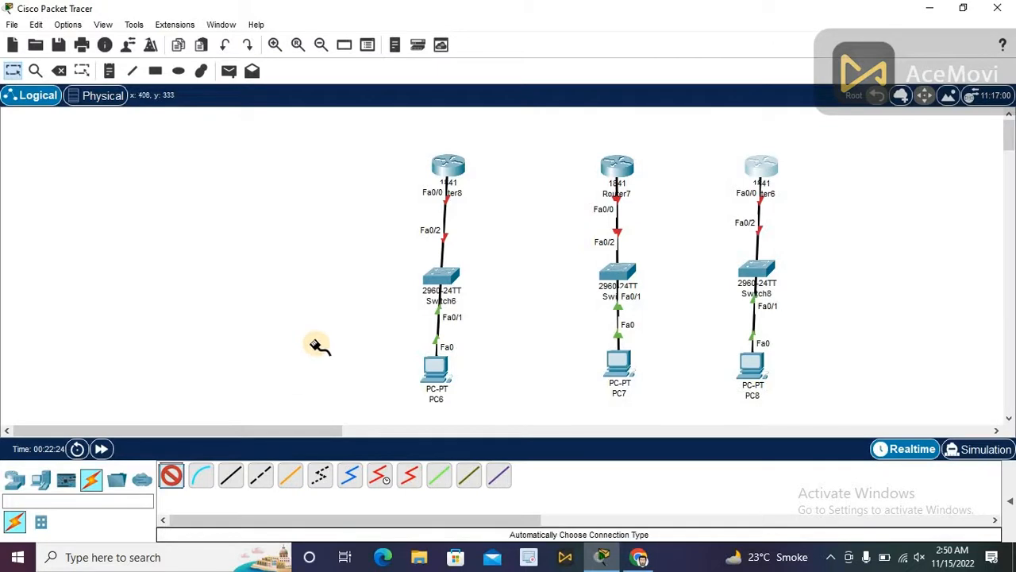
click(460, 164)
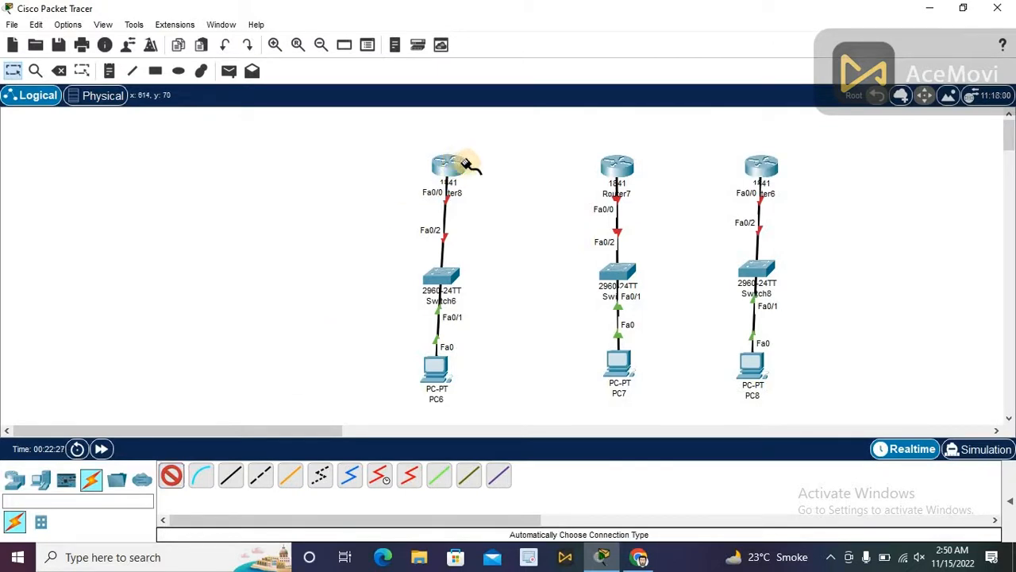
click(624, 167)
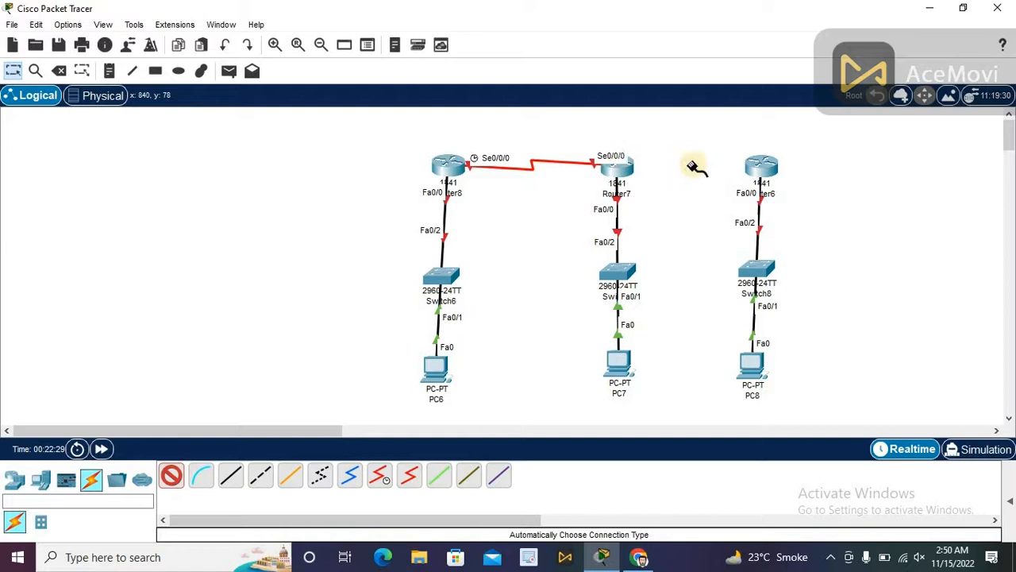
click(767, 167)
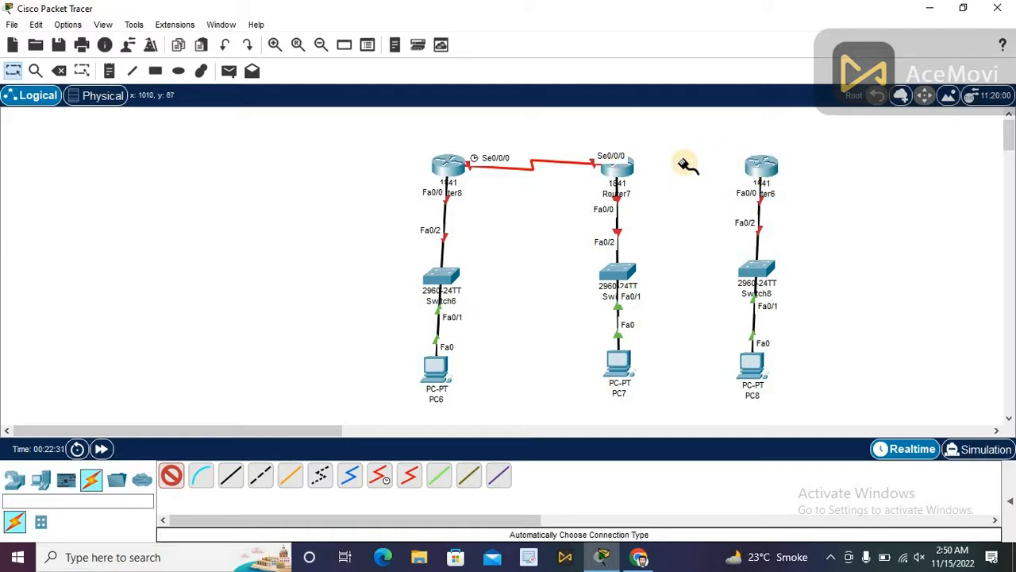
click(626, 167)
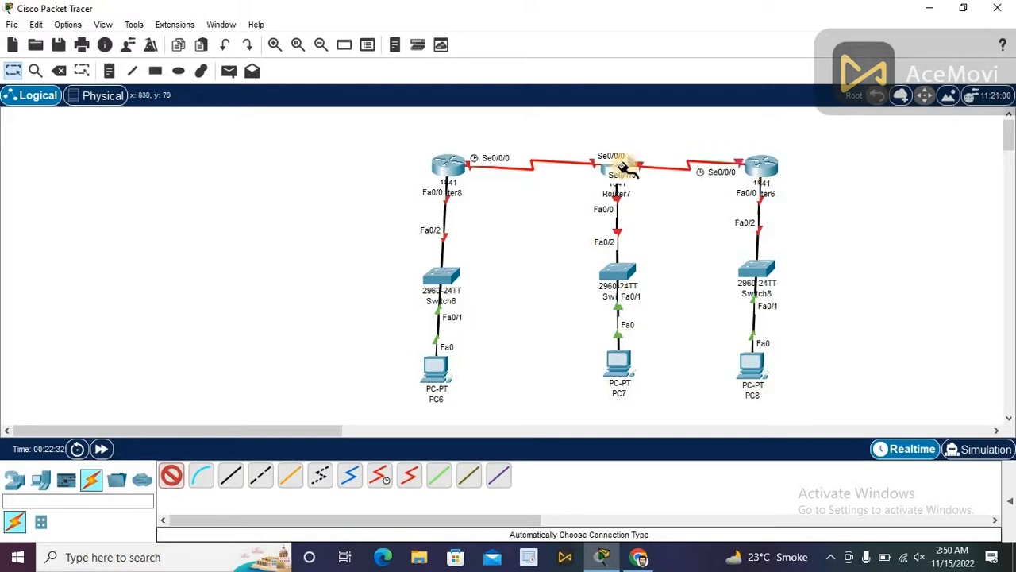
- Move Router8, Switch6 and PC6 farther away from the Router7 branch, keeping them in a vertical column
click(12, 71)
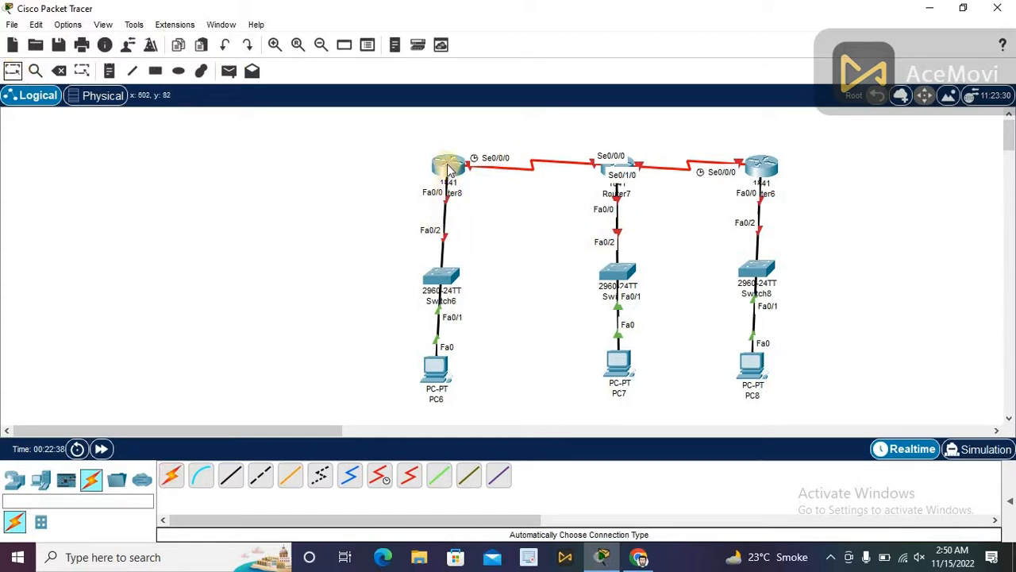
drag(449, 169, 274, 159)
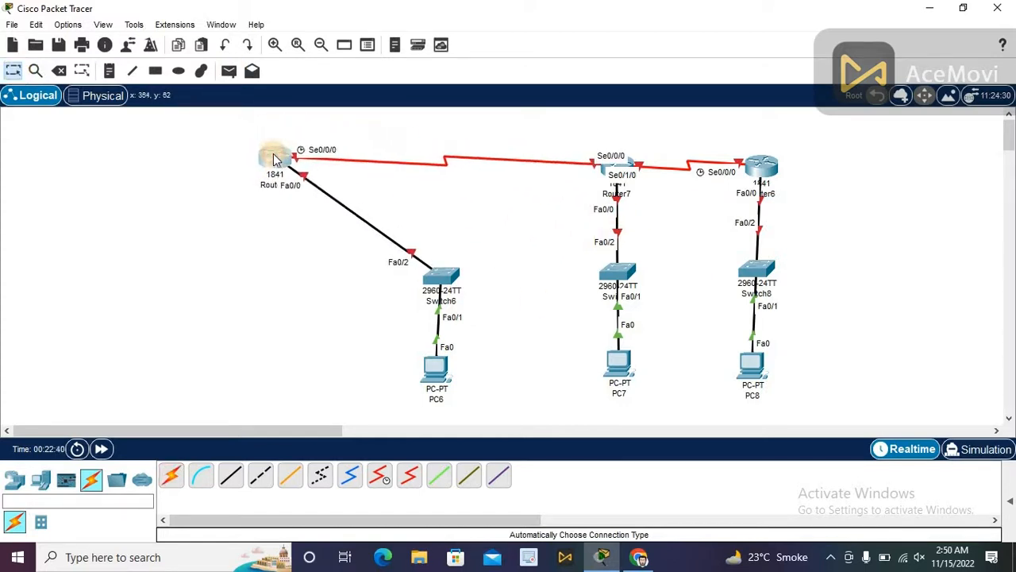
drag(444, 275, 246, 279)
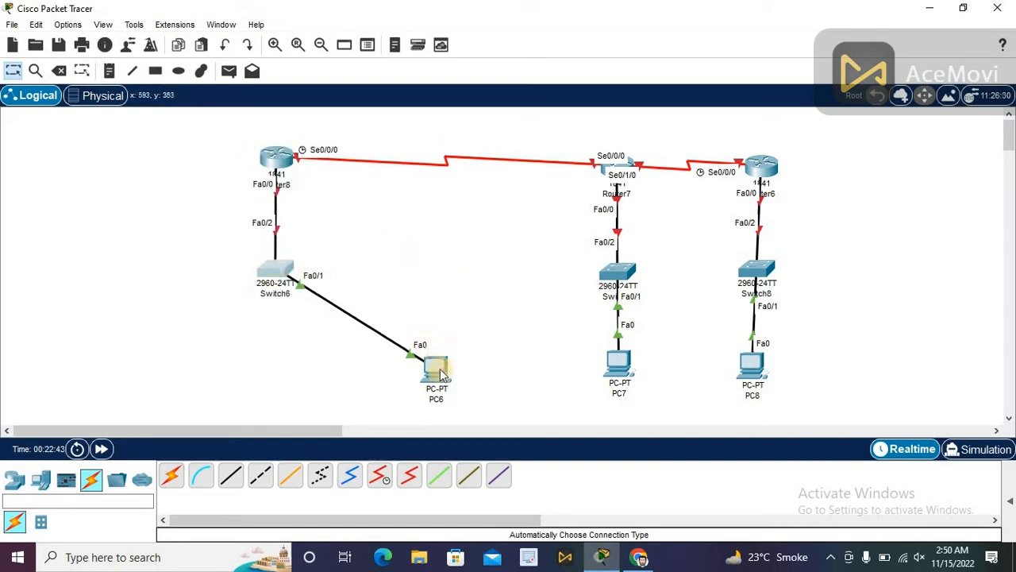
drag(440, 374, 270, 375)
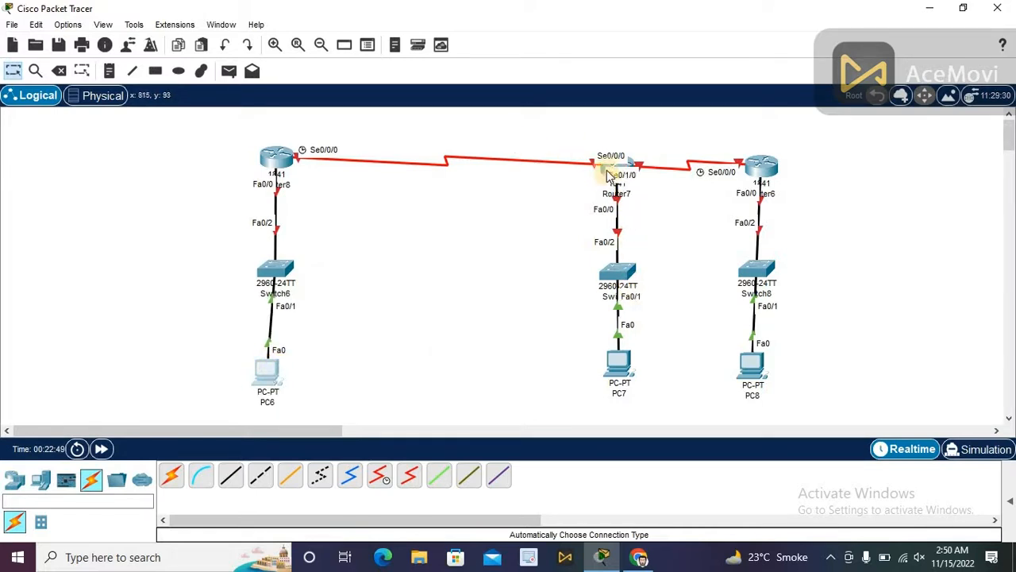
- Move Router7, Switch7 and PC7 midway between the outer branches and raise Router6 level with the other routers
drag(604, 173, 505, 163)
drag(617, 284, 514, 276)
drag(617, 361, 509, 370)
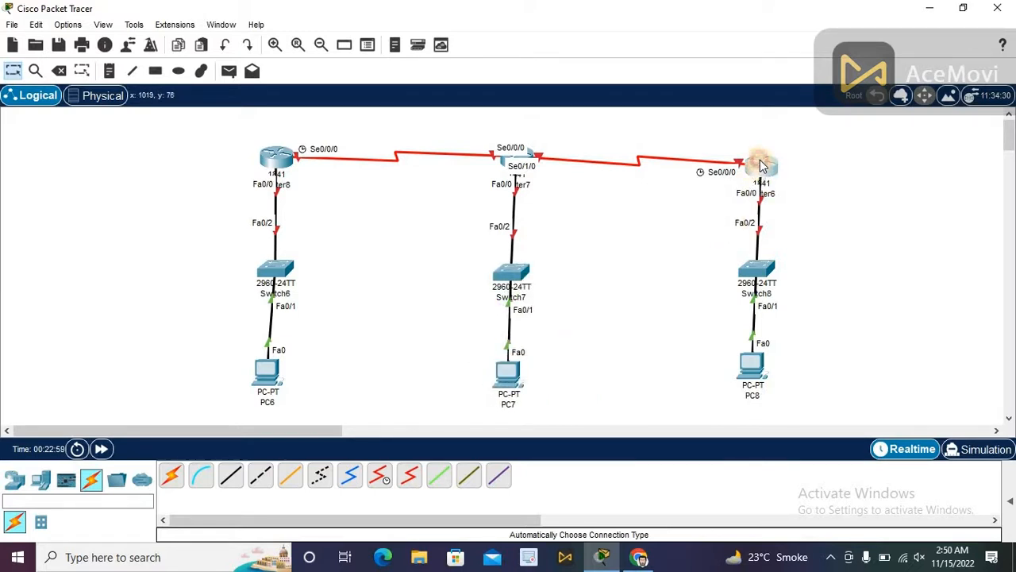
drag(760, 175, 761, 165)
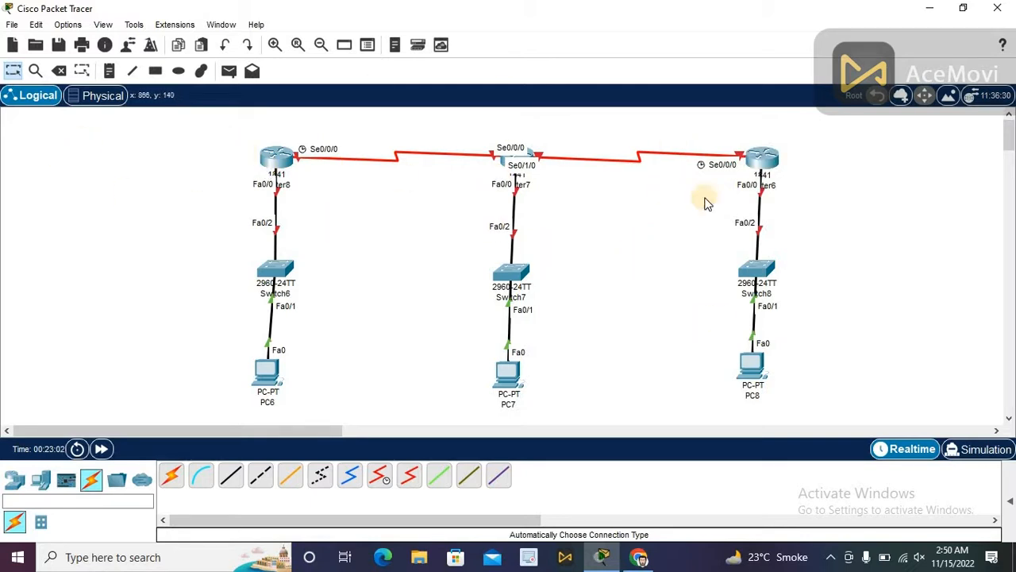
- Label the Router8–Router7 serial link with notes: network 10.0.0.0, 10.0.0.1 at Router8 and 10.0.0.2 at Router7
click(110, 72)
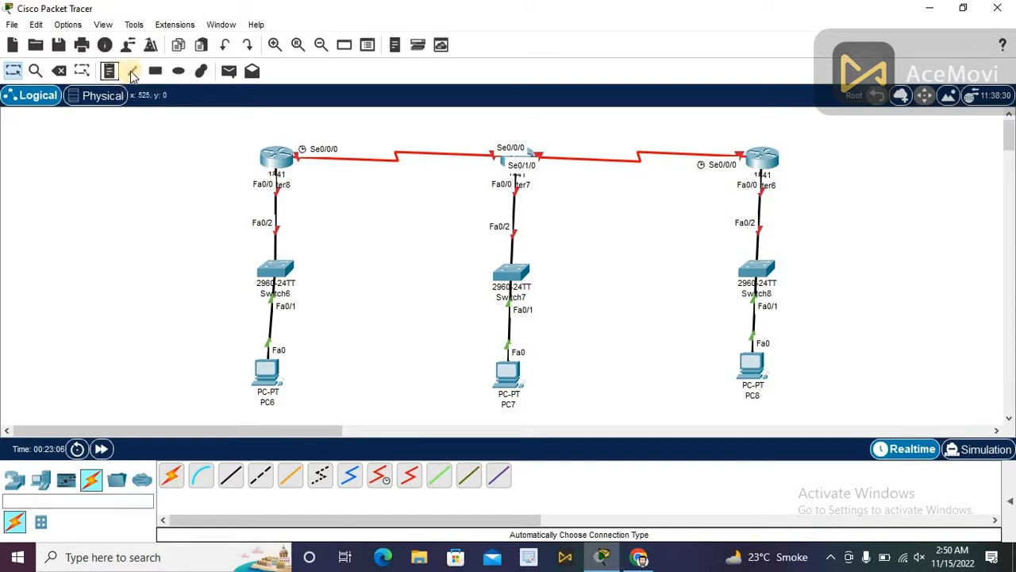
click(386, 124)
text(10)
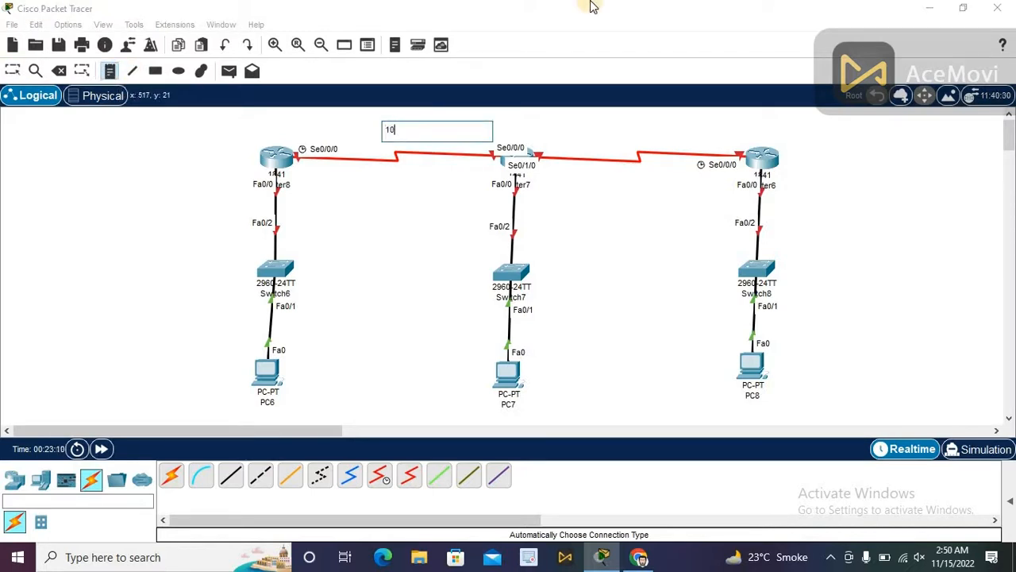
text(.0.0.0)
click(301, 134)
text(10.0.0.1)
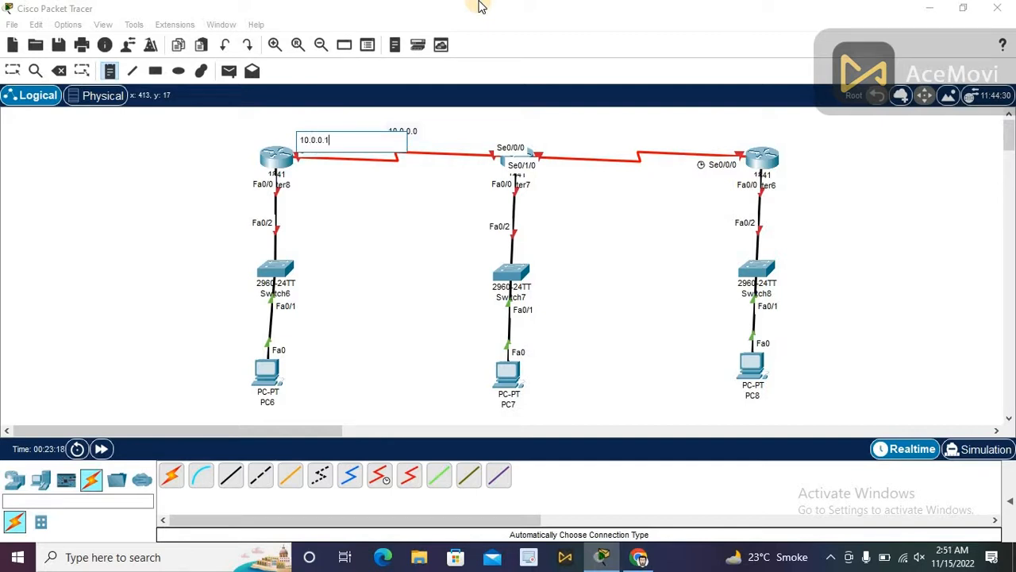
click(476, 138)
text(10.0.0.)
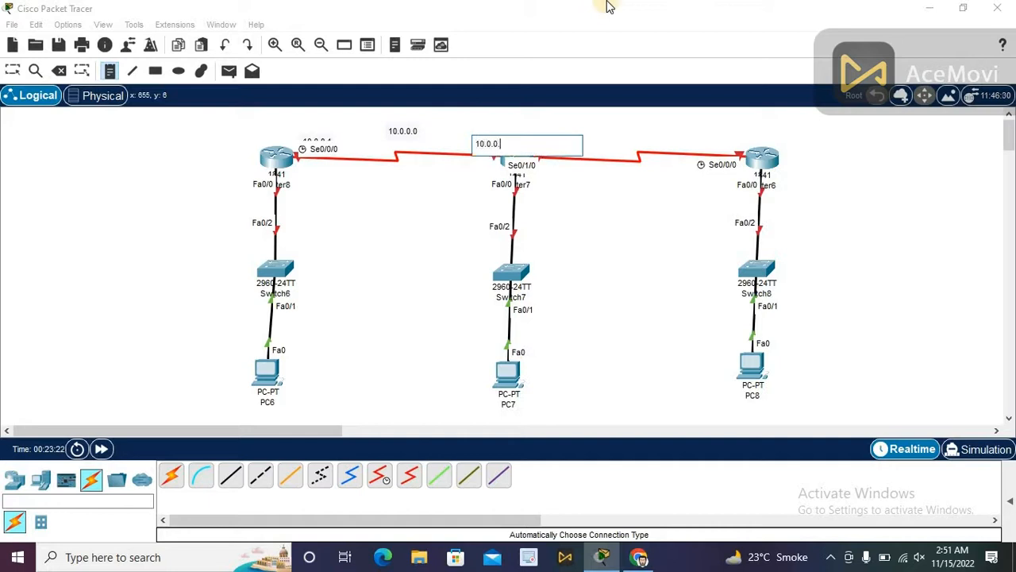
text(2)
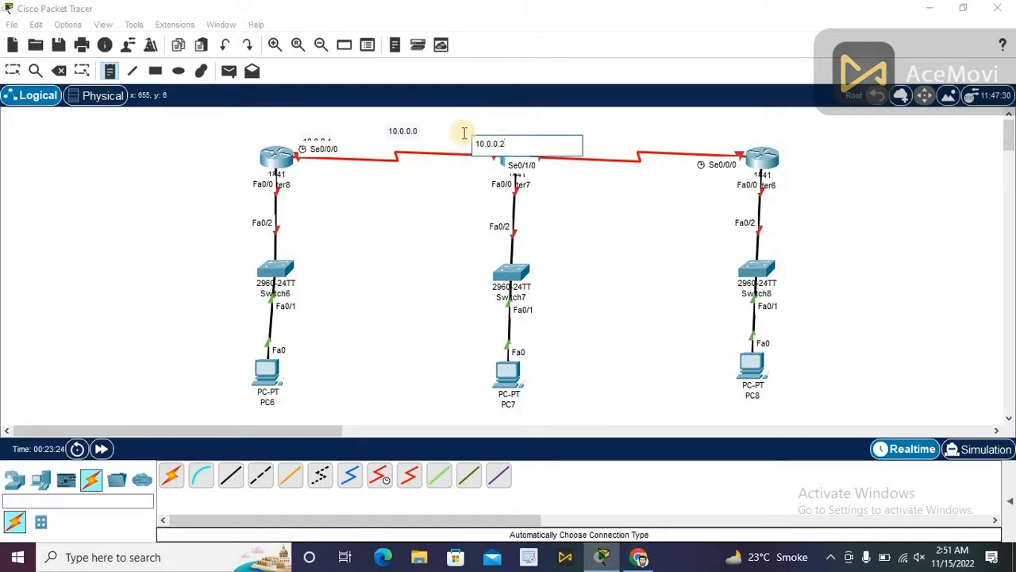
- Reposition the 10.0.0.1 and 10.0.0.2 notes just above the Se0/0/0 port labels they overlap
click(12, 71)
drag(321, 141, 322, 131)
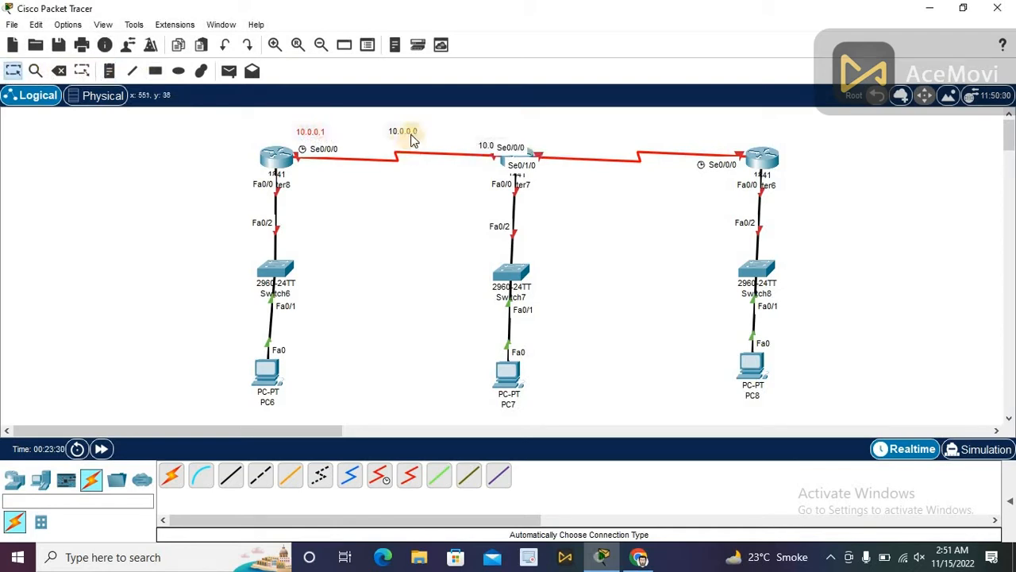
drag(485, 146, 479, 138)
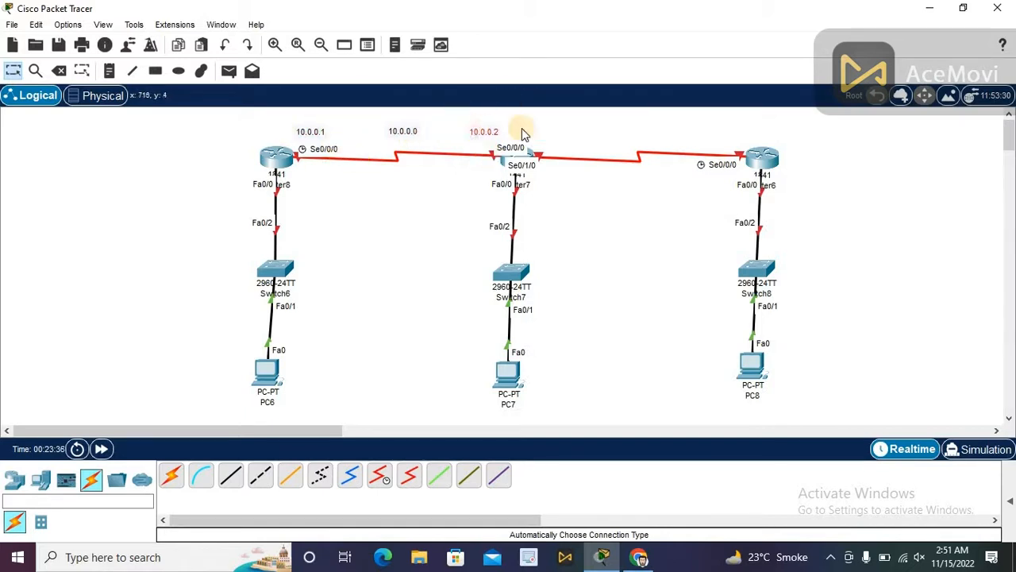
- Label the Router7–Router6 serial link with notes: network 20.0.0.0, 20.0.0.1 at Router7 and 20.0.0.2 at Router6
click(112, 71)
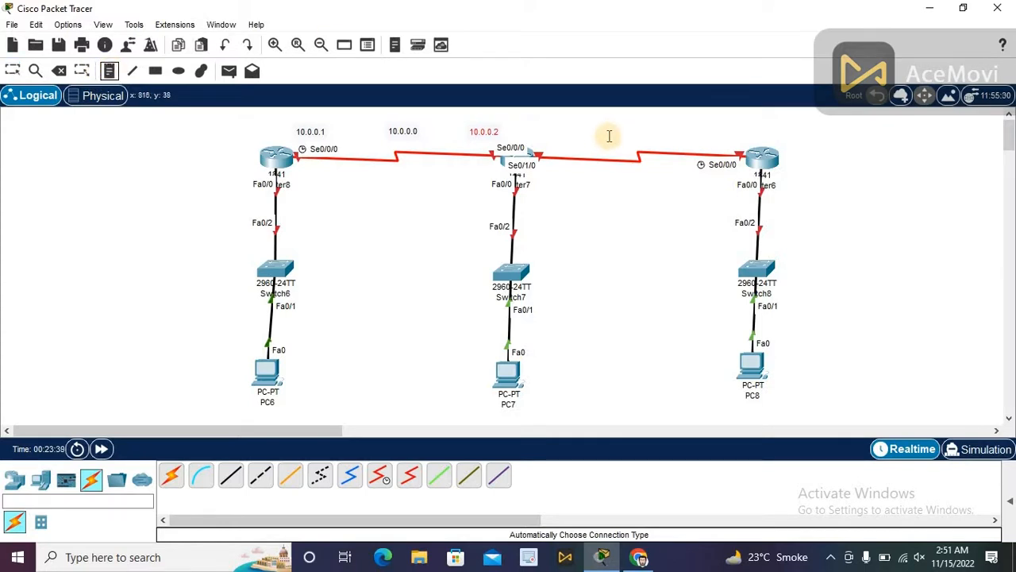
click(608, 136)
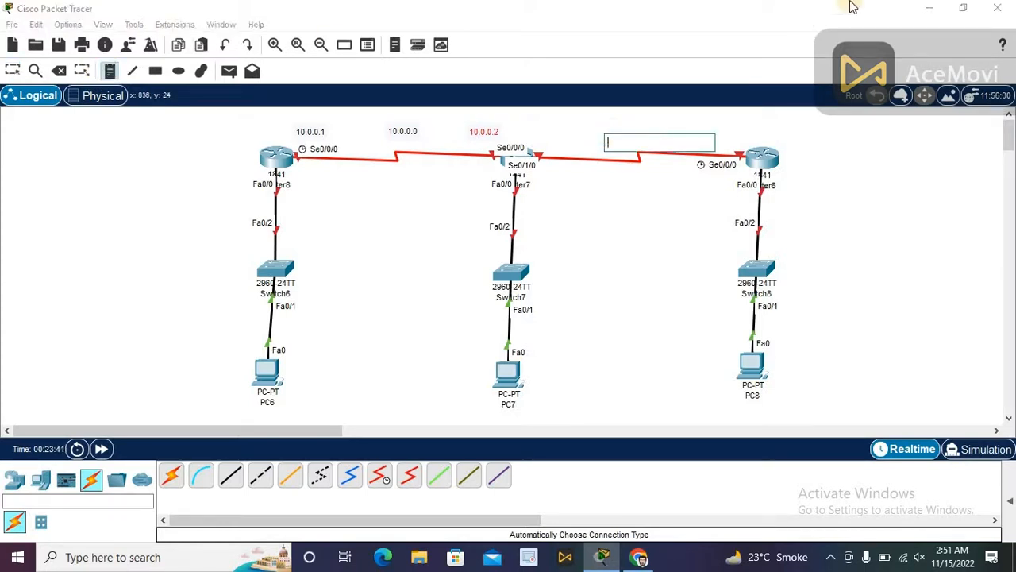
text(20.0.0.0)
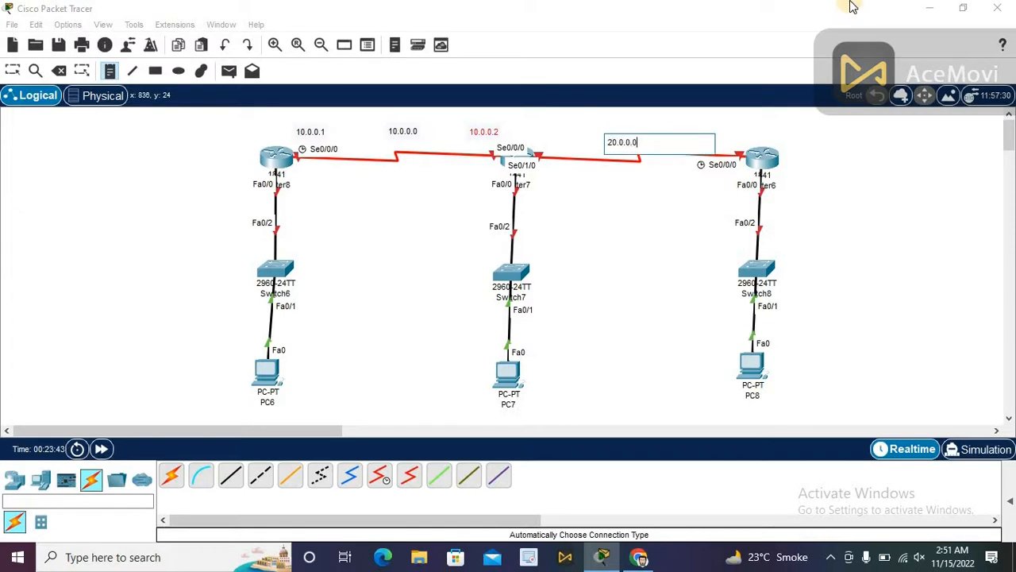
click(539, 139)
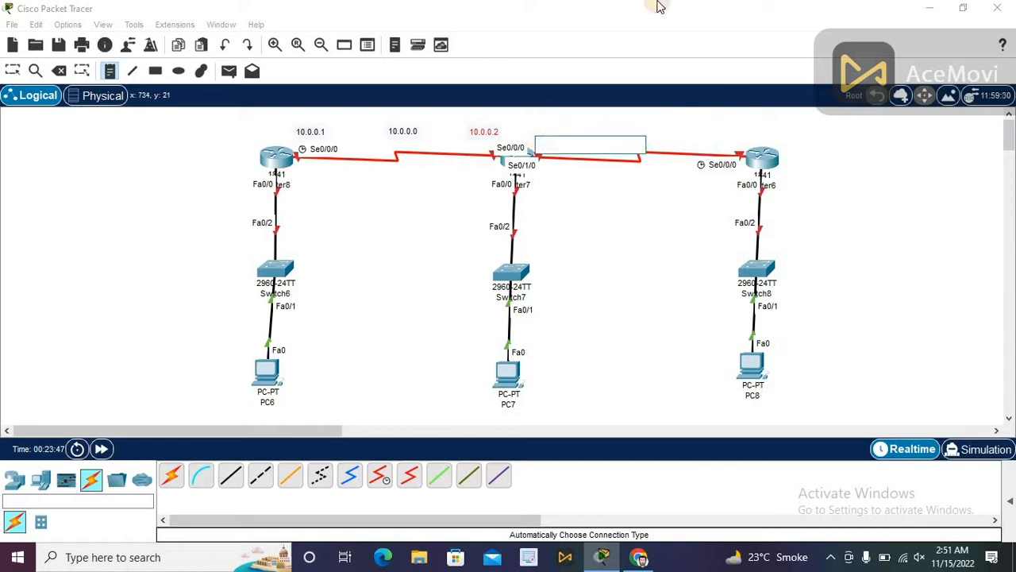
text(20.0.0.1)
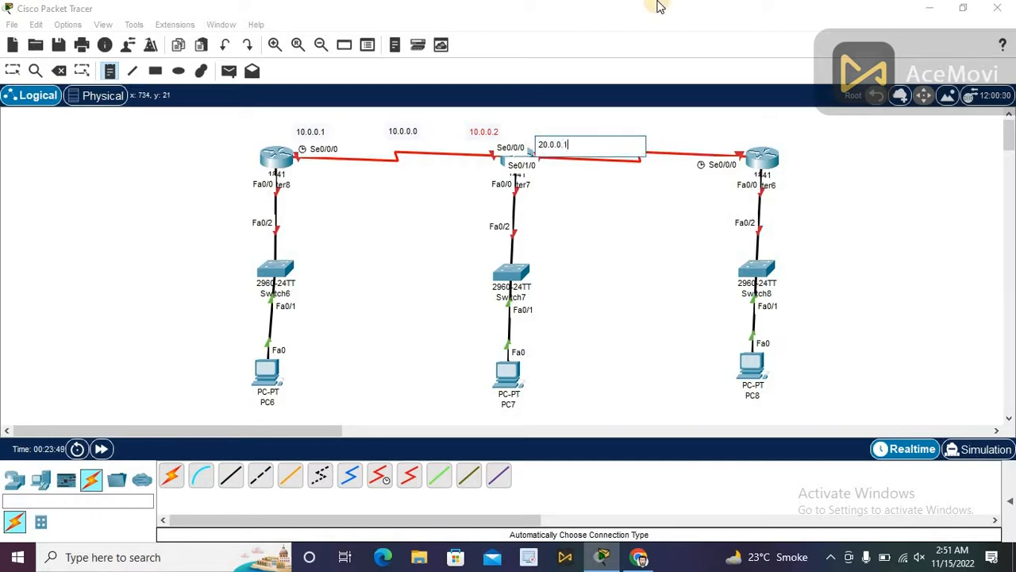
click(720, 141)
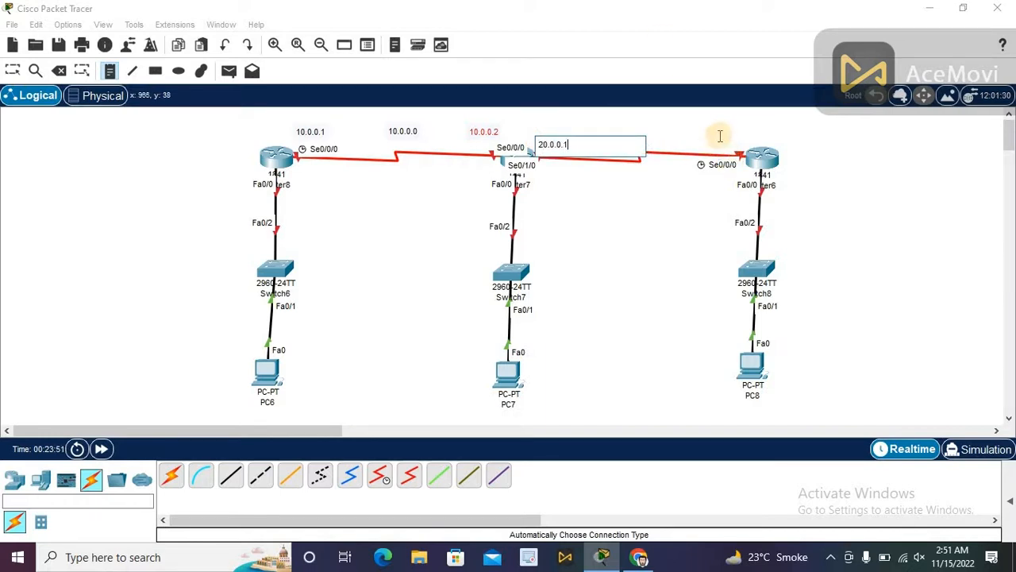
text(20.0.)
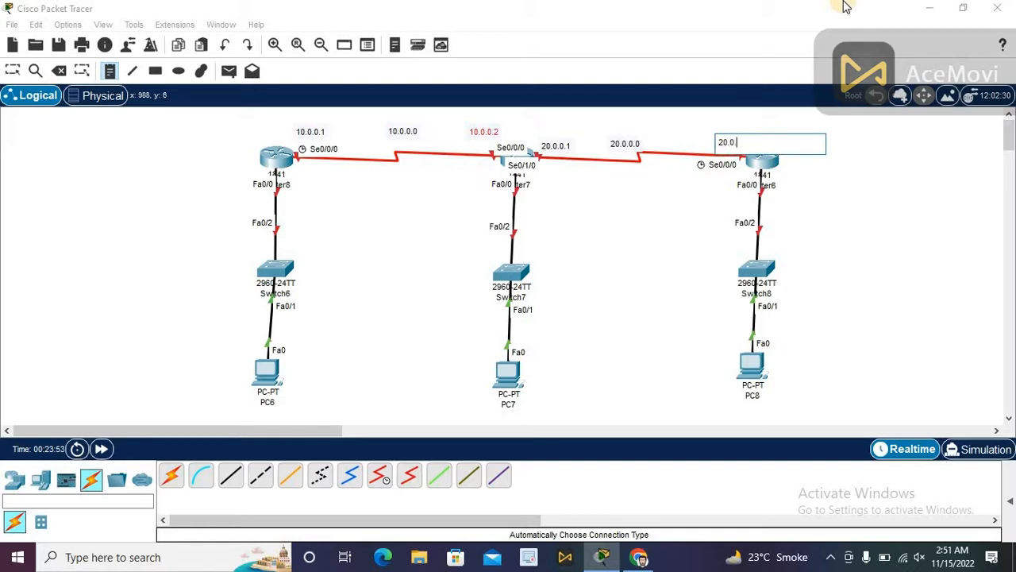
text(0.2)
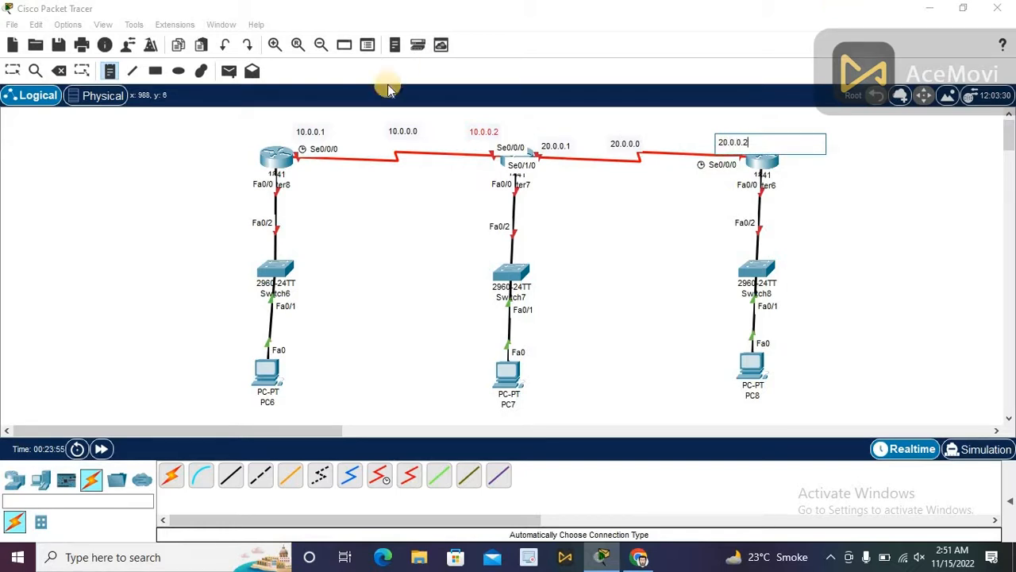
key(Escape)
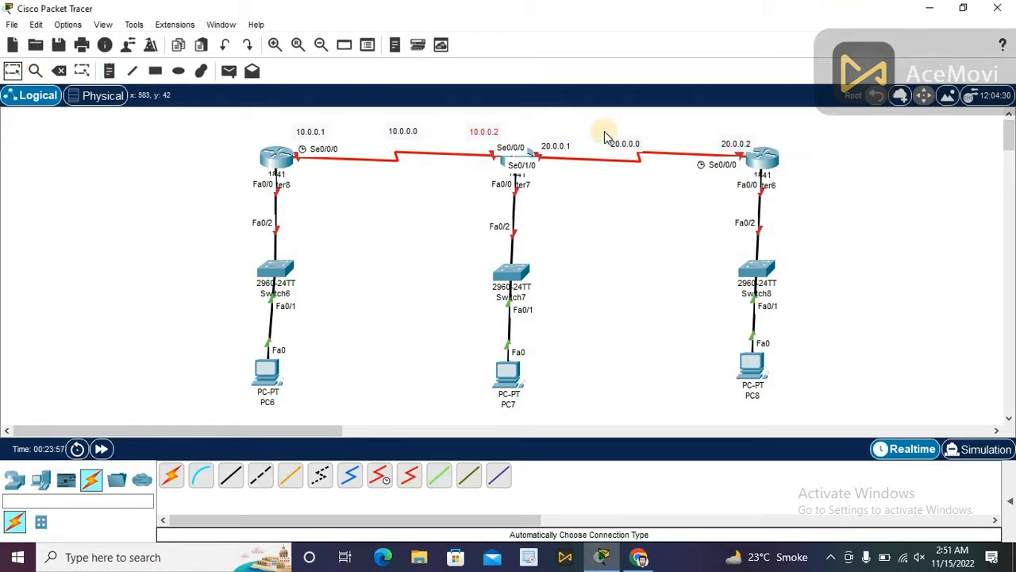
- Shift the 20.0.0.1, 20.0.0.0 and 20.0.0.2 notes slightly so they sit clear of the serial link and routers
drag(562, 152, 557, 146)
drag(623, 151, 634, 142)
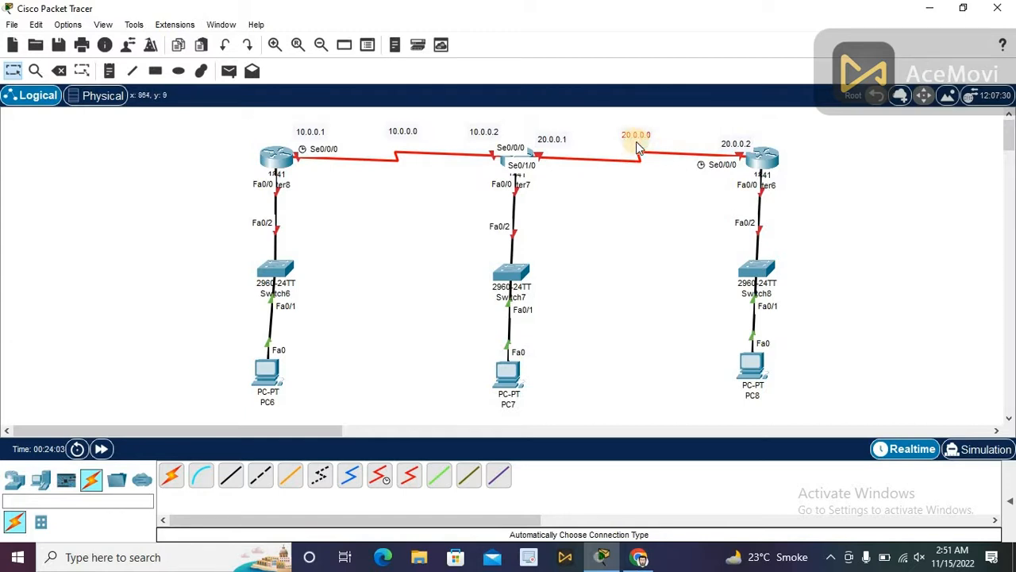
click(742, 146)
drag(743, 147, 730, 146)
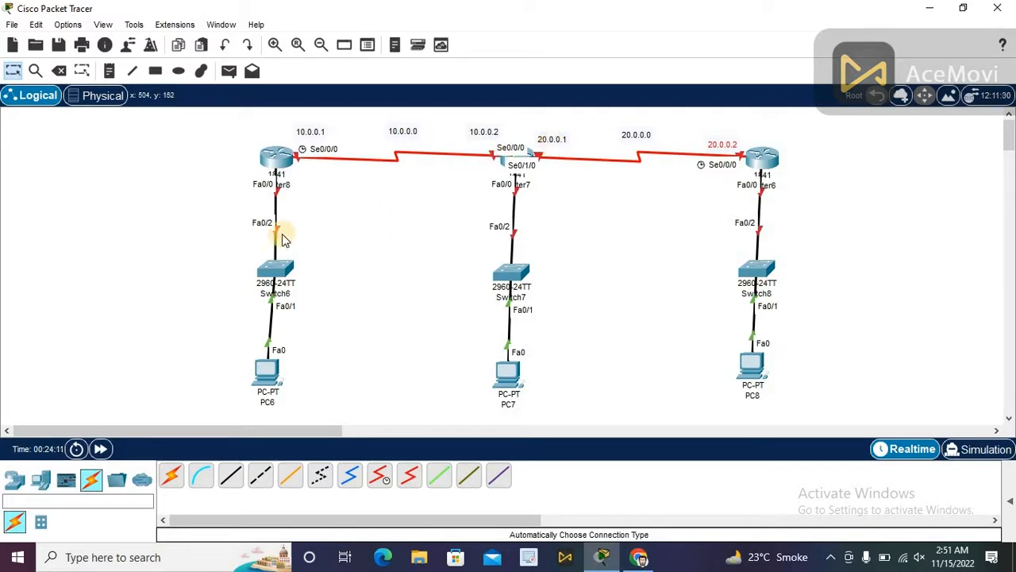
- Add address notes 192.168.1.1 beside Router8's Fa0/0 port and 192.168.1.2 at PC6
click(109, 71)
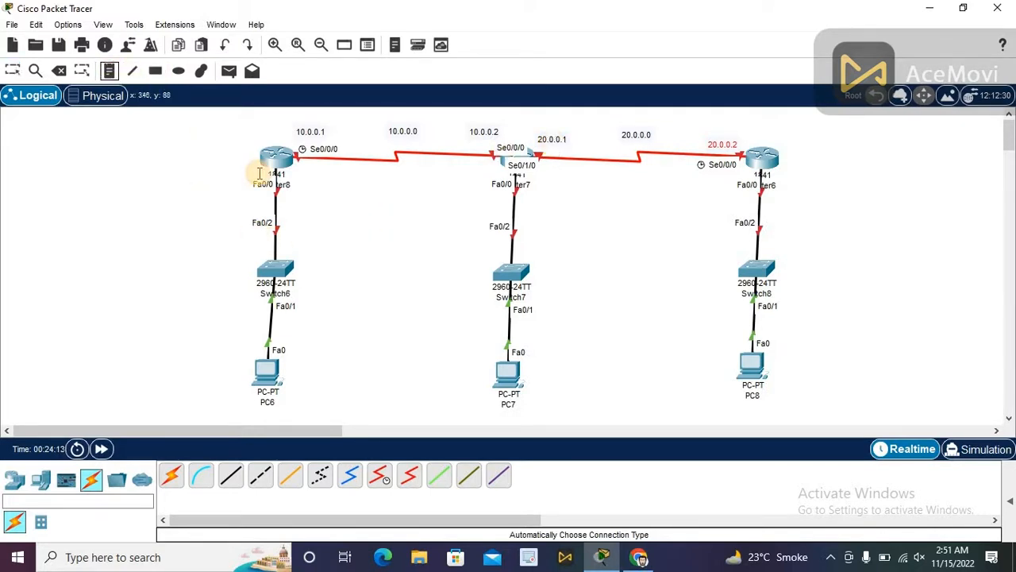
click(228, 191)
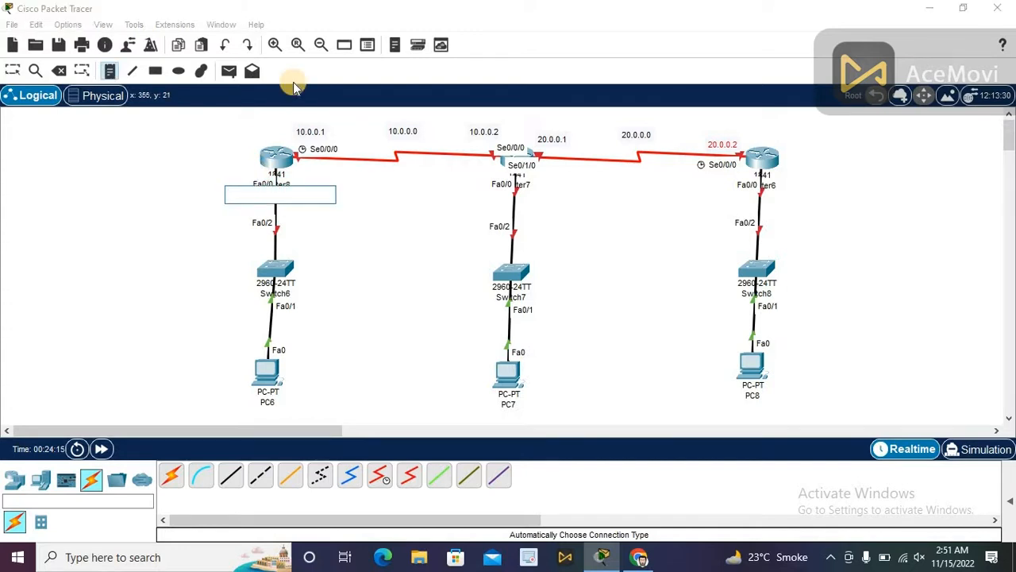
text(192.16)
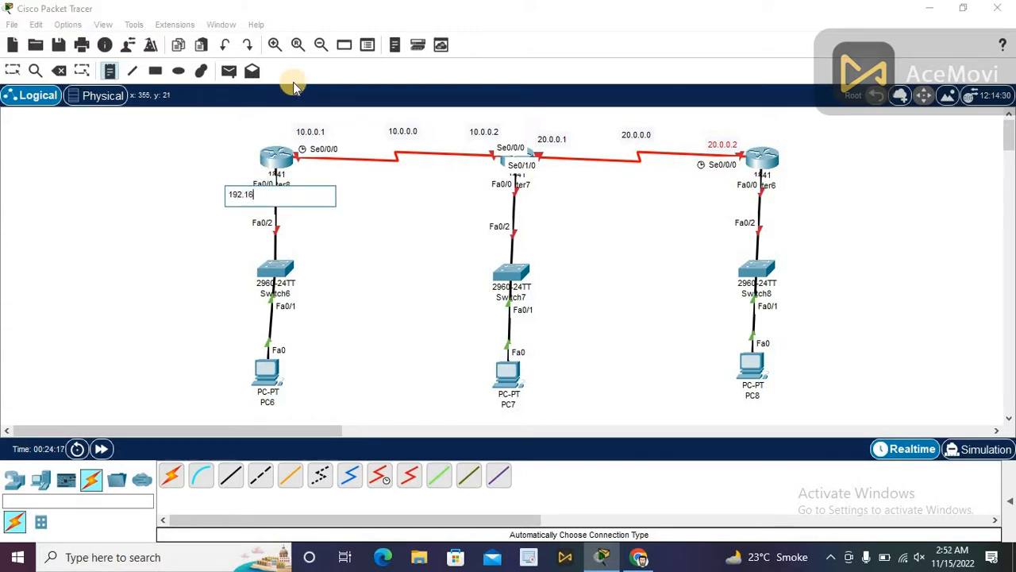
text(8.1.1)
click(227, 393)
text(192.168.)
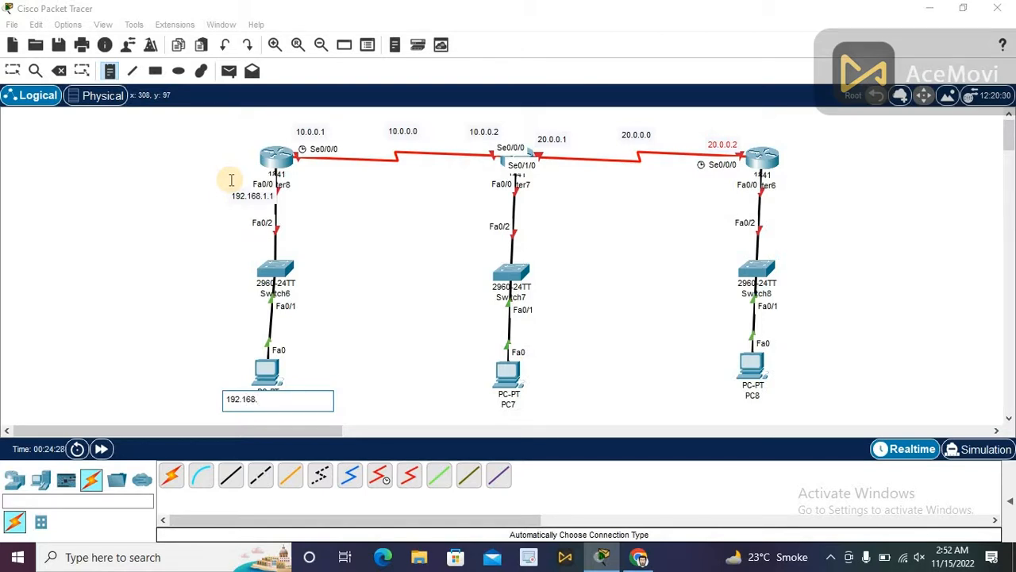
text(1.2)
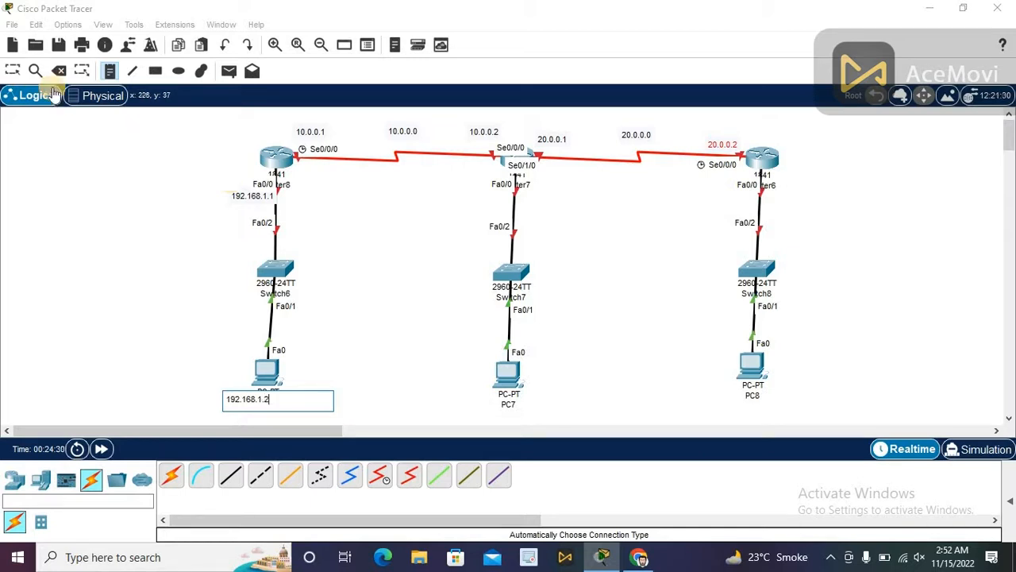
- Move the 192.168.1.1 and 192.168.1.2 notes outward, clear of the Router8 link and the PC6 label
click(12, 69)
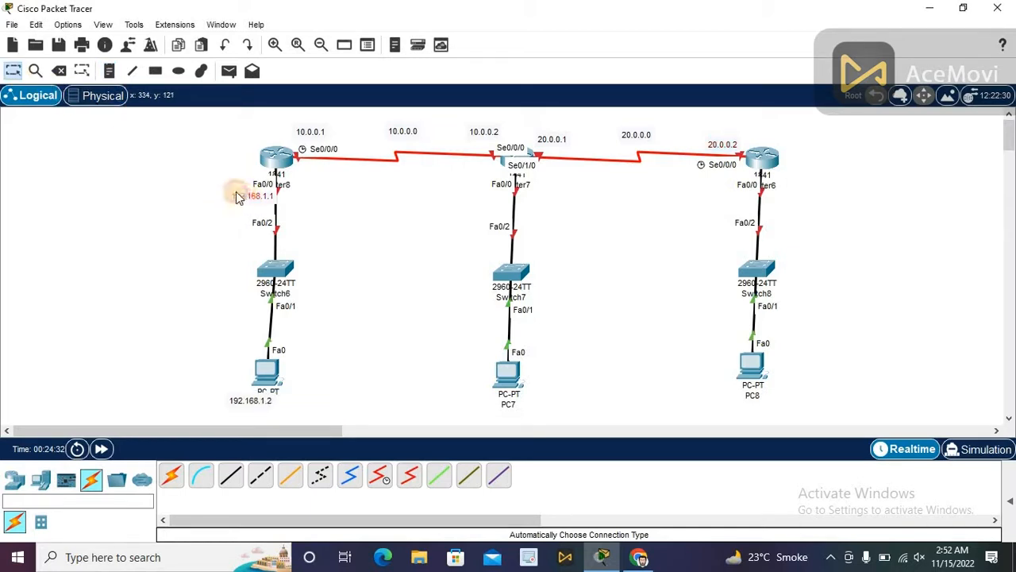
drag(243, 198, 224, 187)
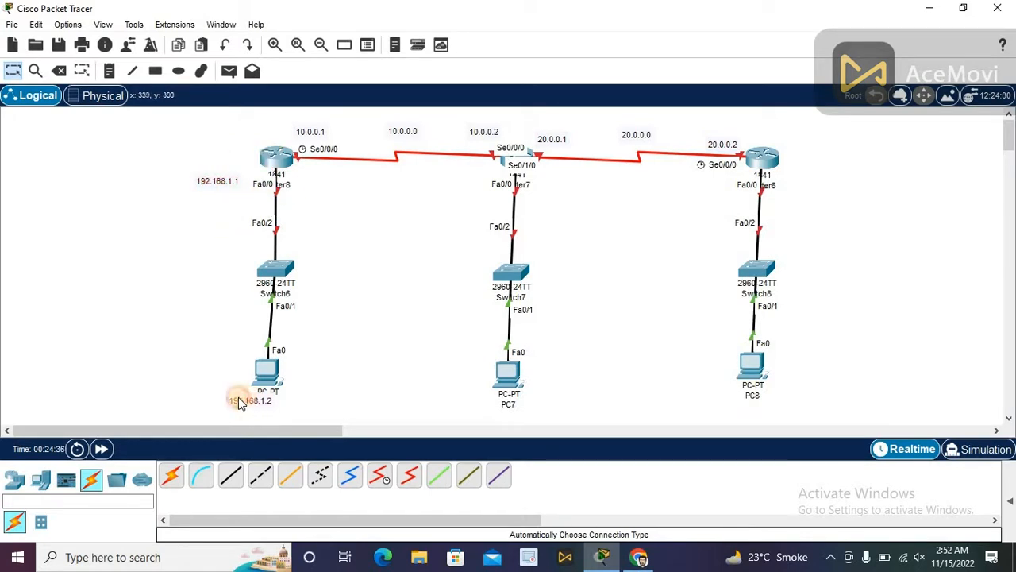
drag(238, 401, 216, 391)
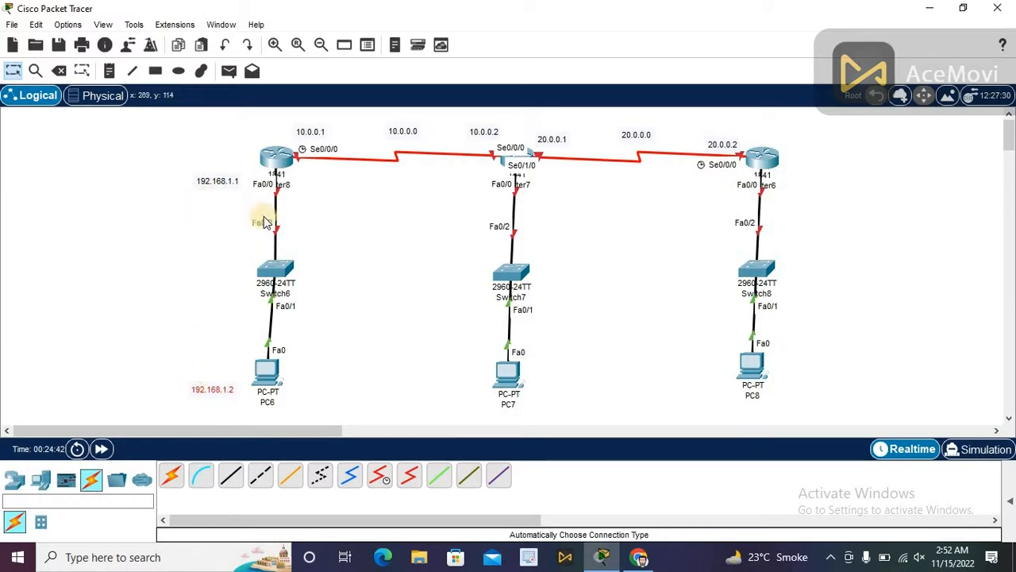
- Add address notes 192.168.2.1 beside Router7's Fa0/0 port and 192.168.2.2 at PC7, nudging the 192.168.2.1 note slightly up and outward
click(111, 72)
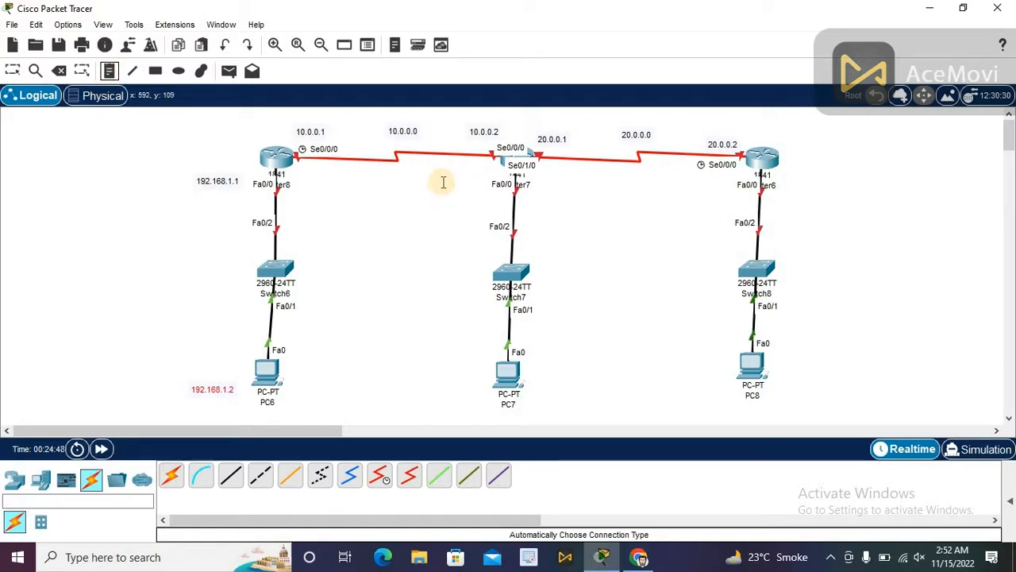
click(443, 181)
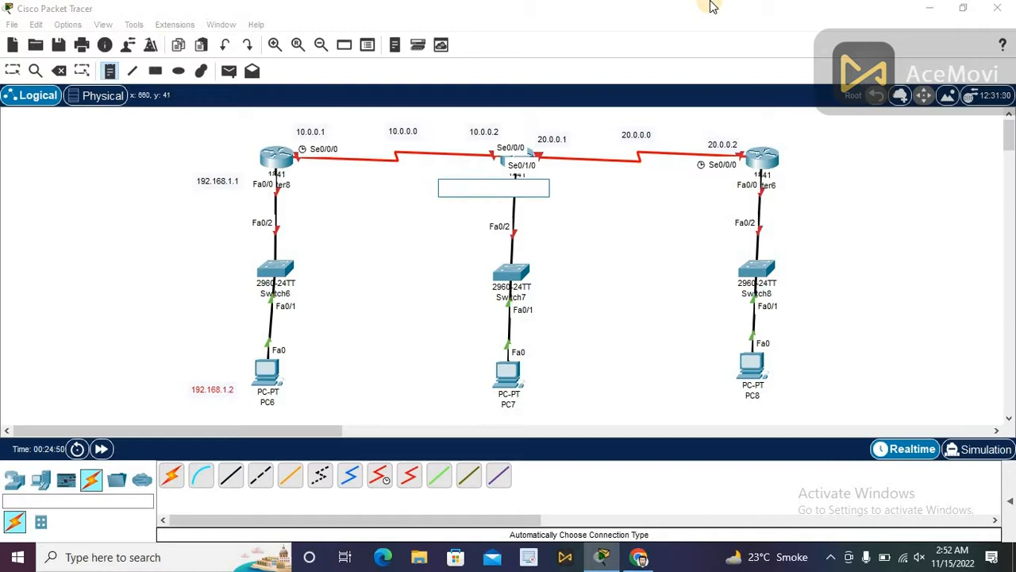
text(192.168.2.1)
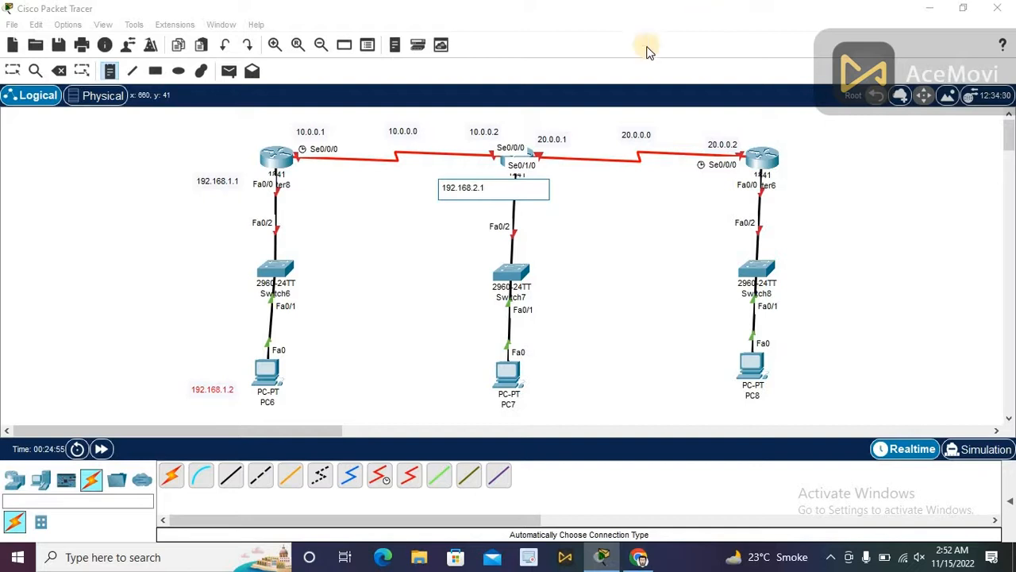
click(425, 383)
text(192.168.2.2)
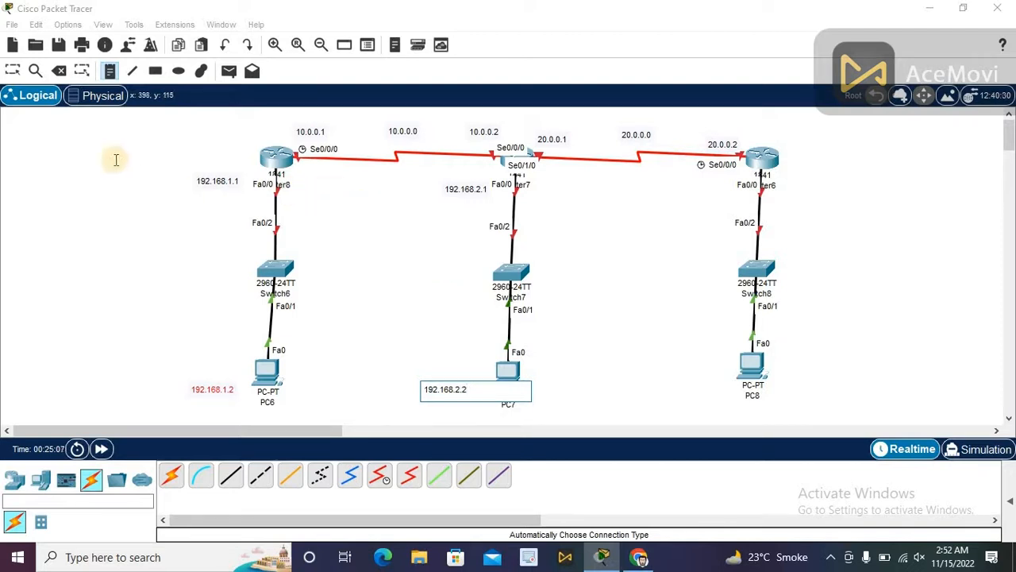
click(12, 73)
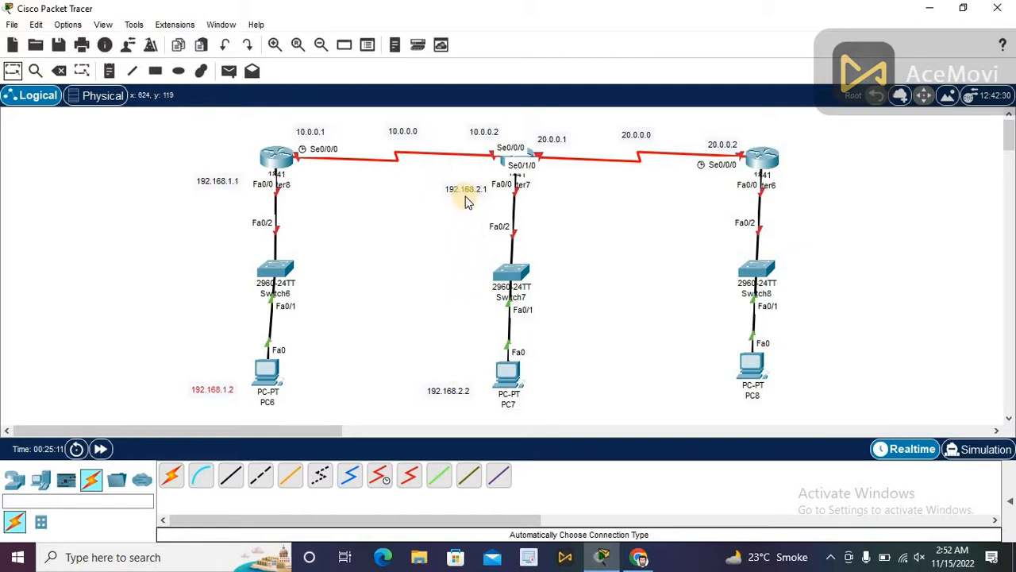
drag(466, 200, 460, 187)
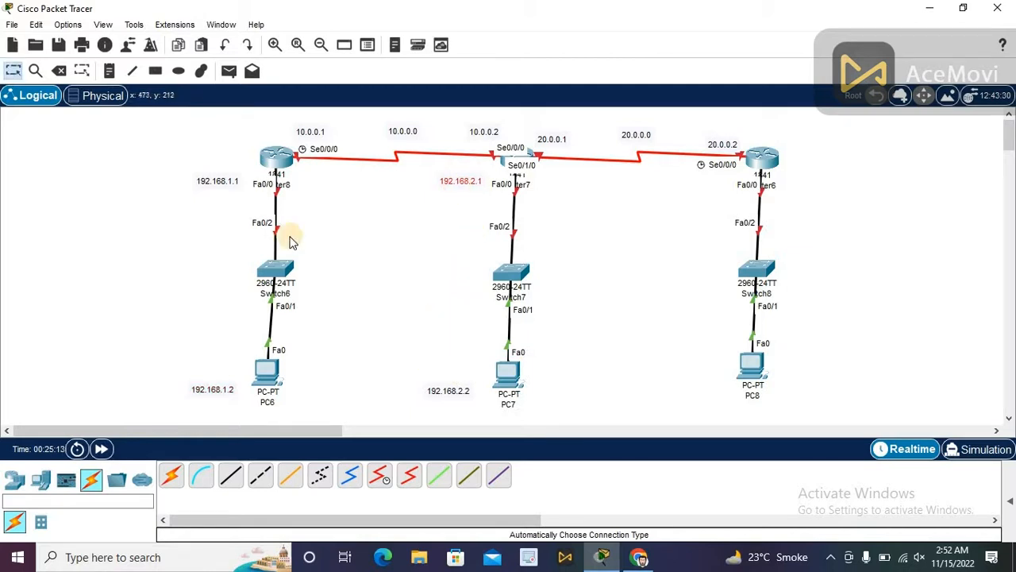
- Add address notes 192.168.3.1 beside Router6's Fa0/0 port and 192.168..3.2 at PC8
click(108, 71)
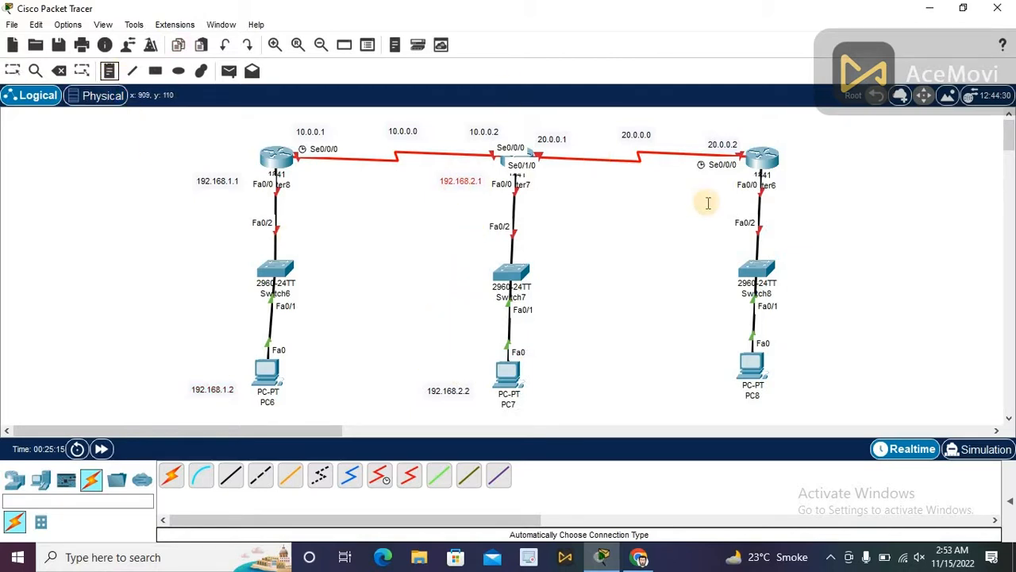
click(683, 187)
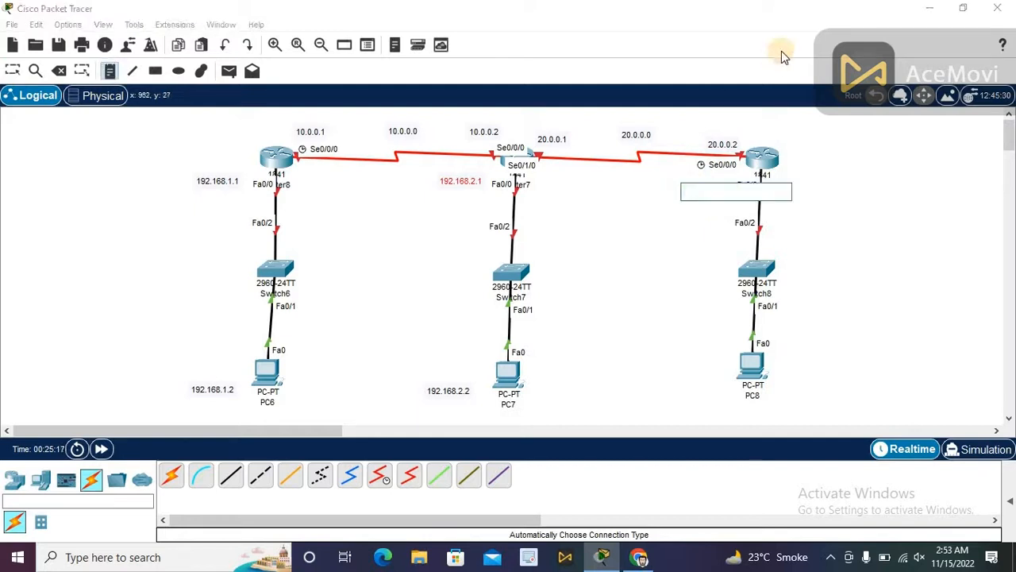
text(192.16)
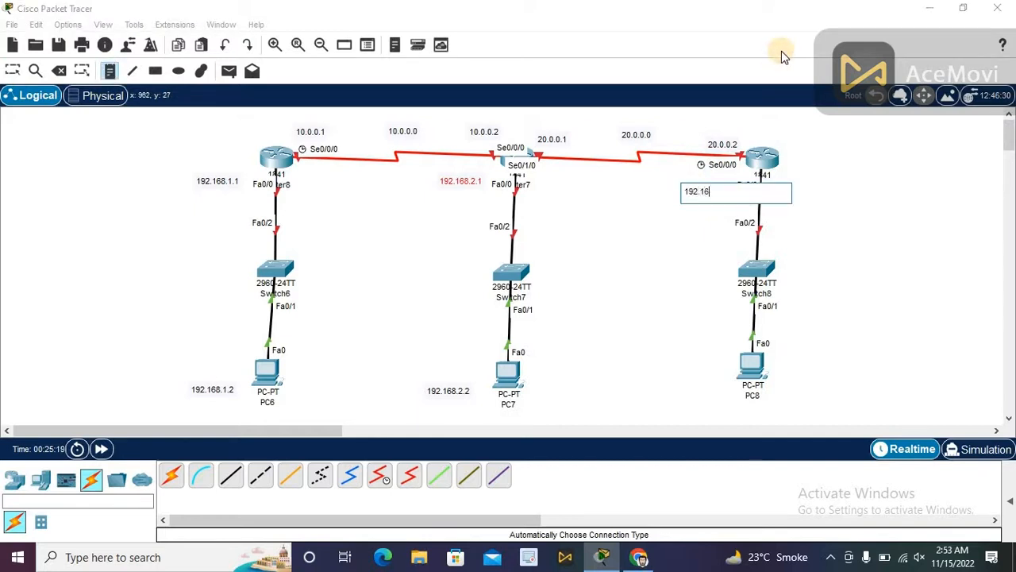
text(8.3.1)
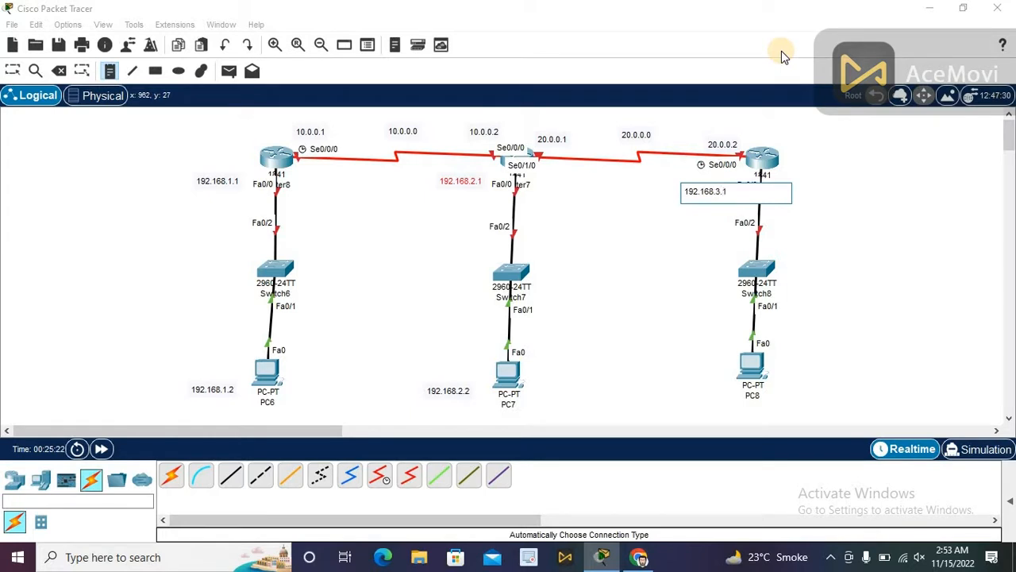
click(698, 380)
text(192.168..3.2)
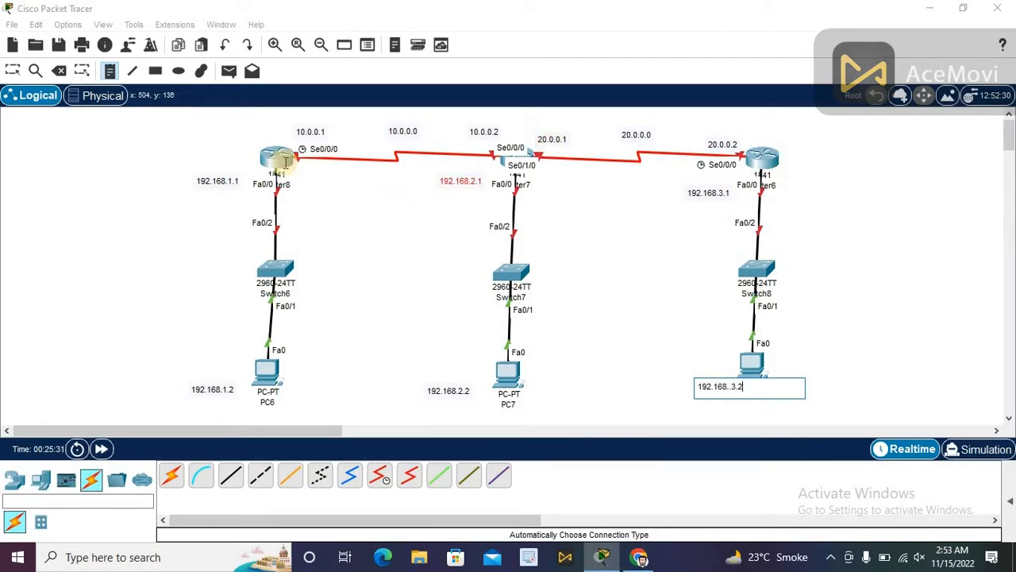
- Move the 192.168.3.1 and 192.168..3.2 notes outward, clear of the Router6 port label and the PC8 label
click(12, 70)
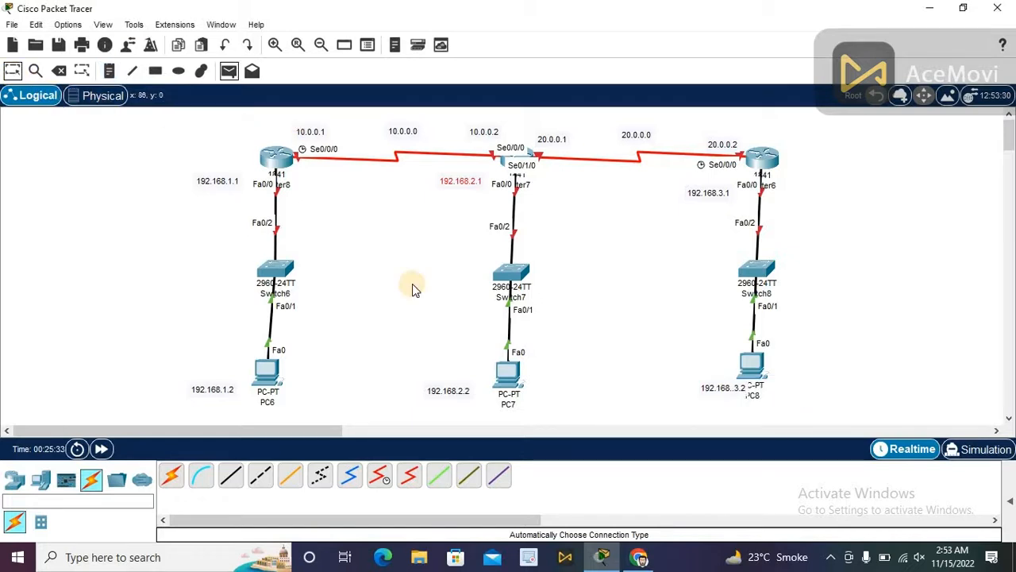
drag(706, 199, 705, 195)
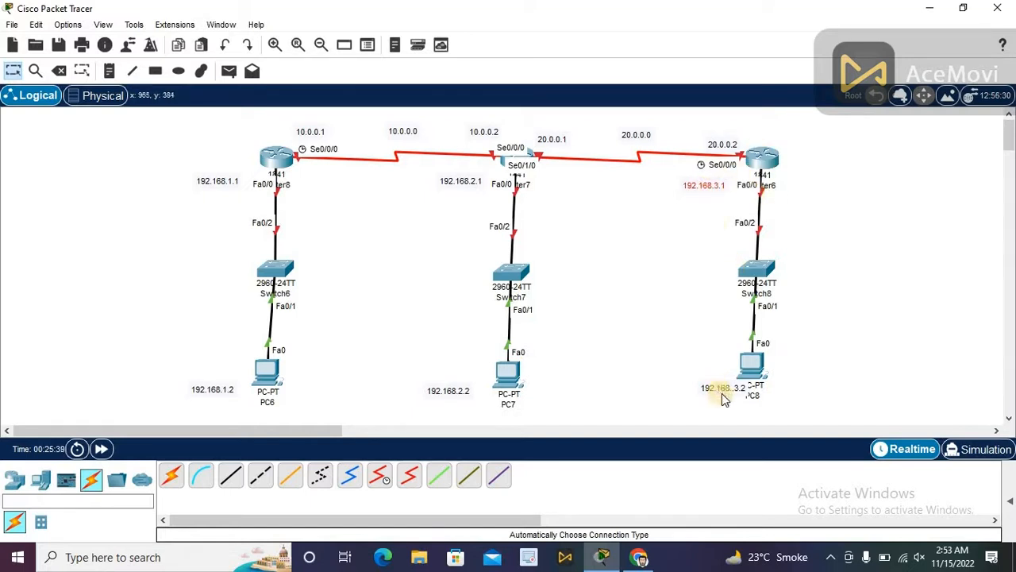
drag(718, 395, 703, 397)
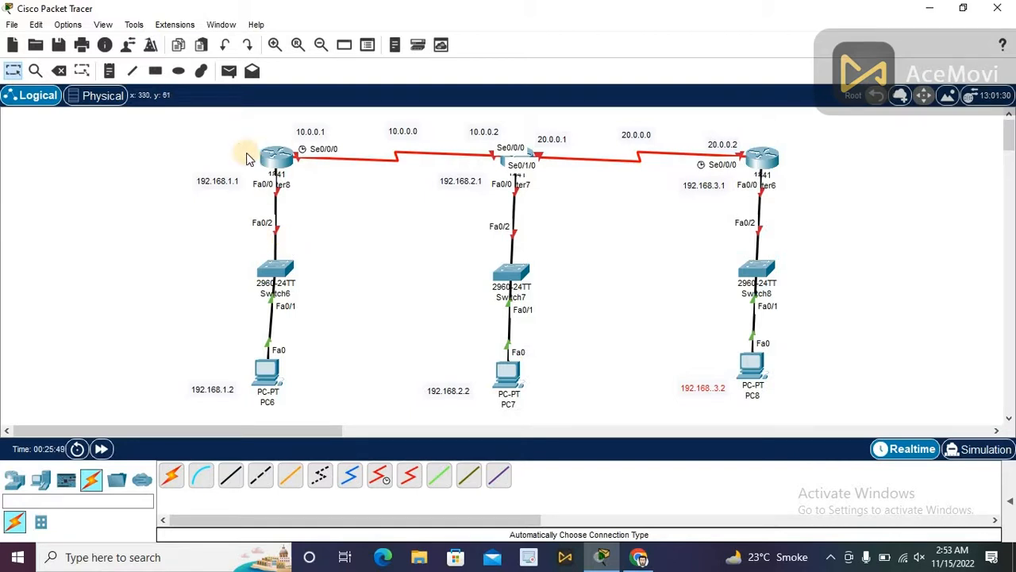
- In PC6's IP Configuration, set the static IPv4 address to 192.168.1.2 with subnet mask 255.255.255.0
click(268, 371)
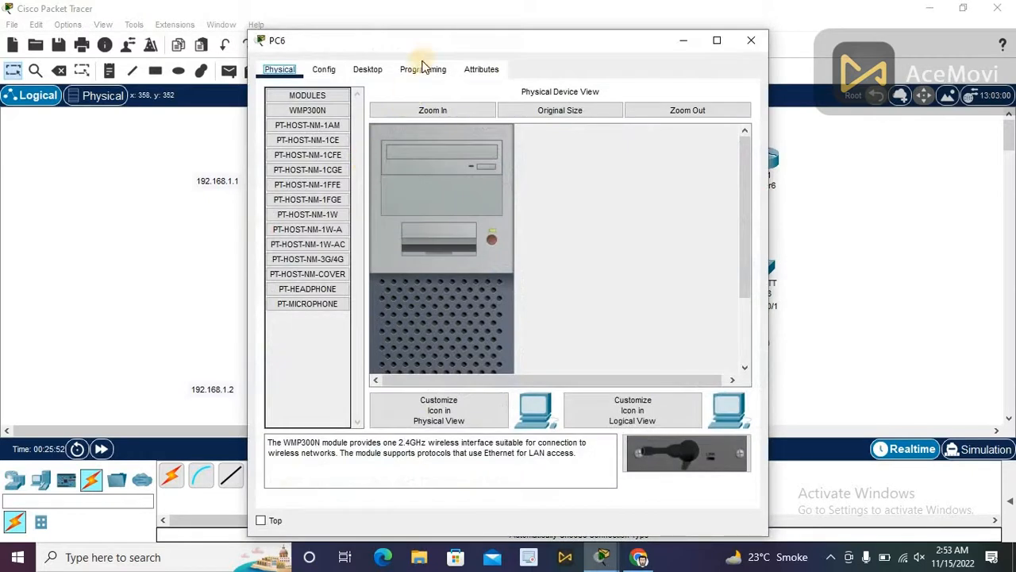
drag(431, 35, 637, 22)
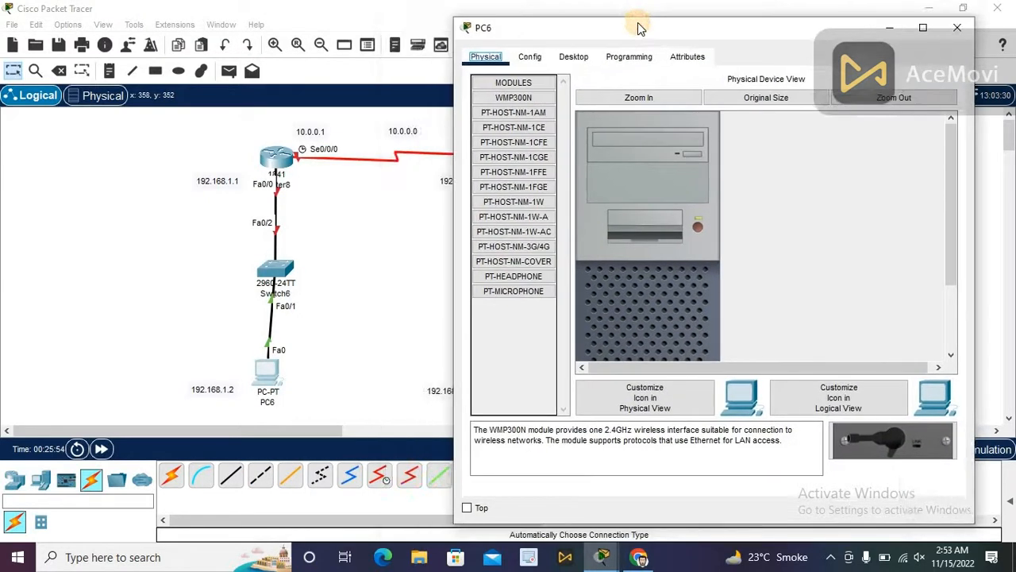
click(573, 56)
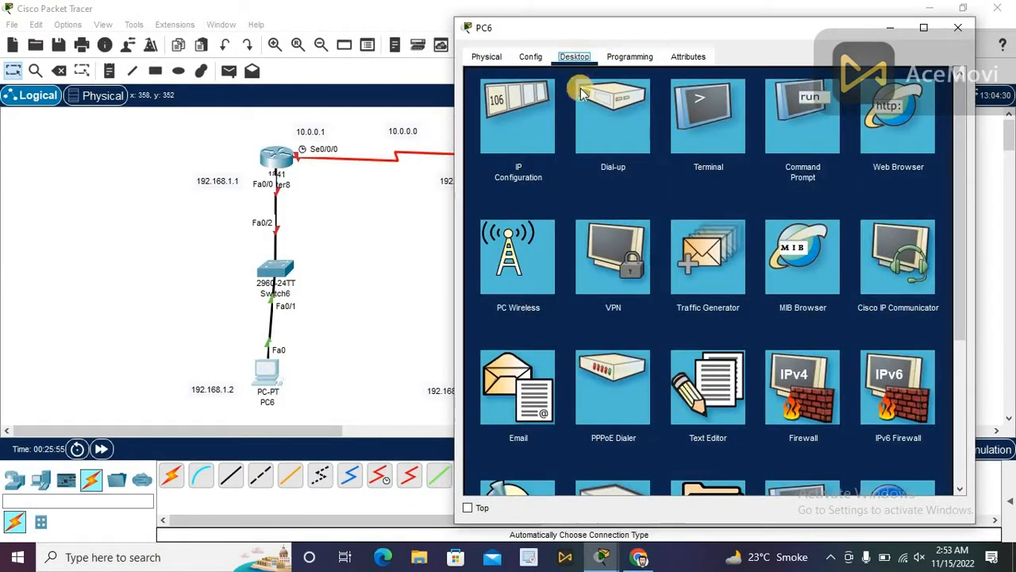
click(528, 110)
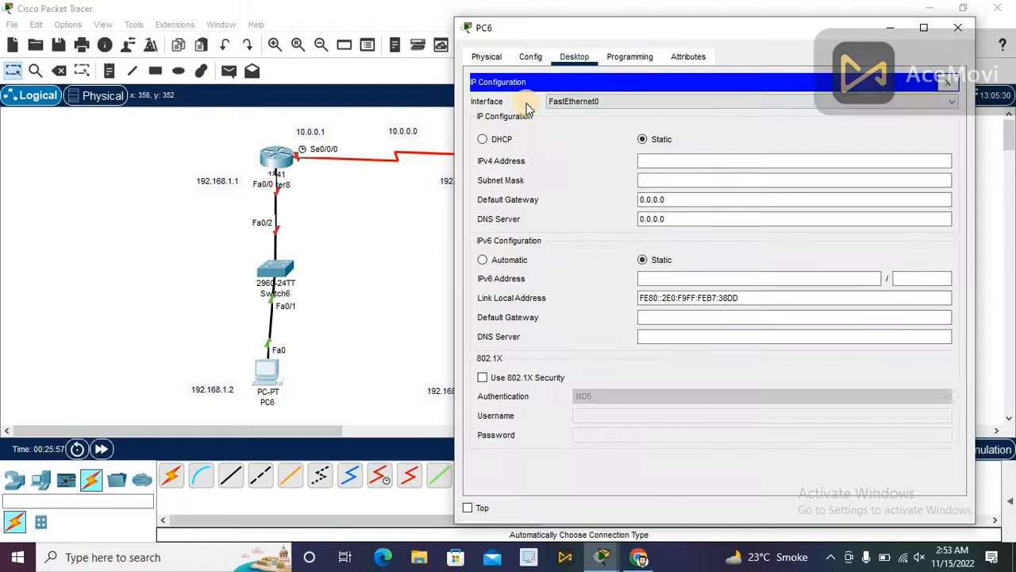
click(666, 161)
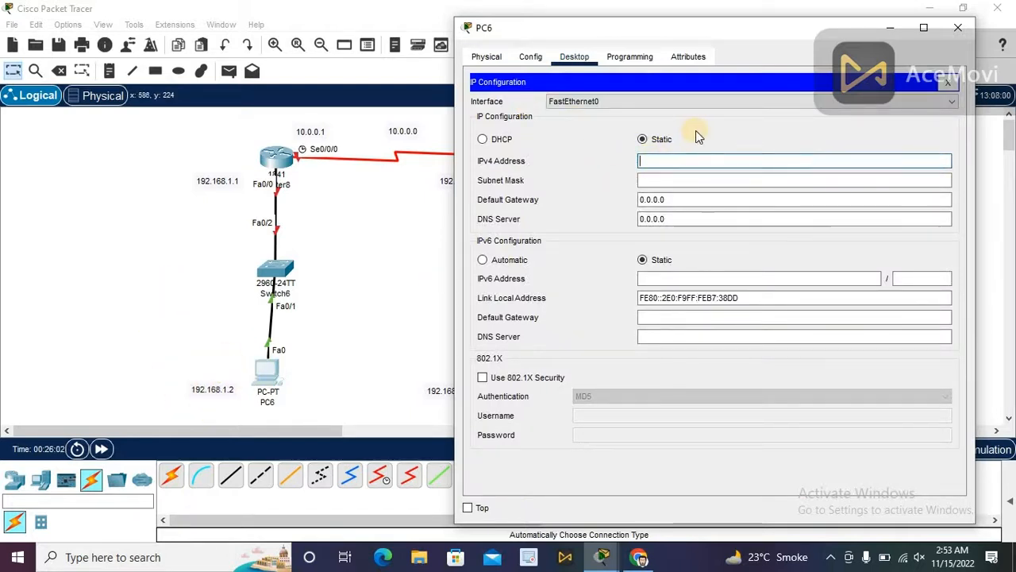
text(192)
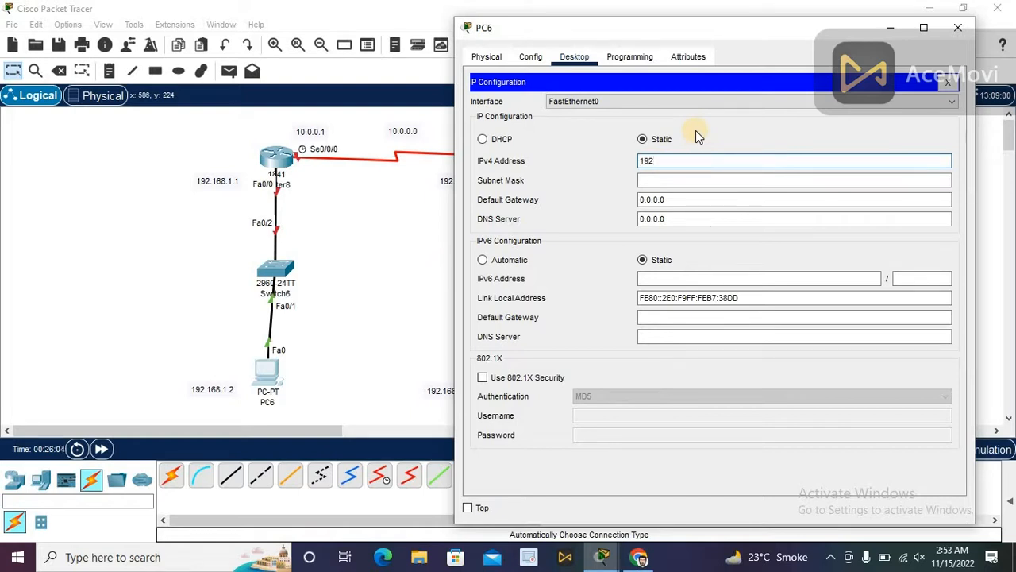
text(.168.1.2)
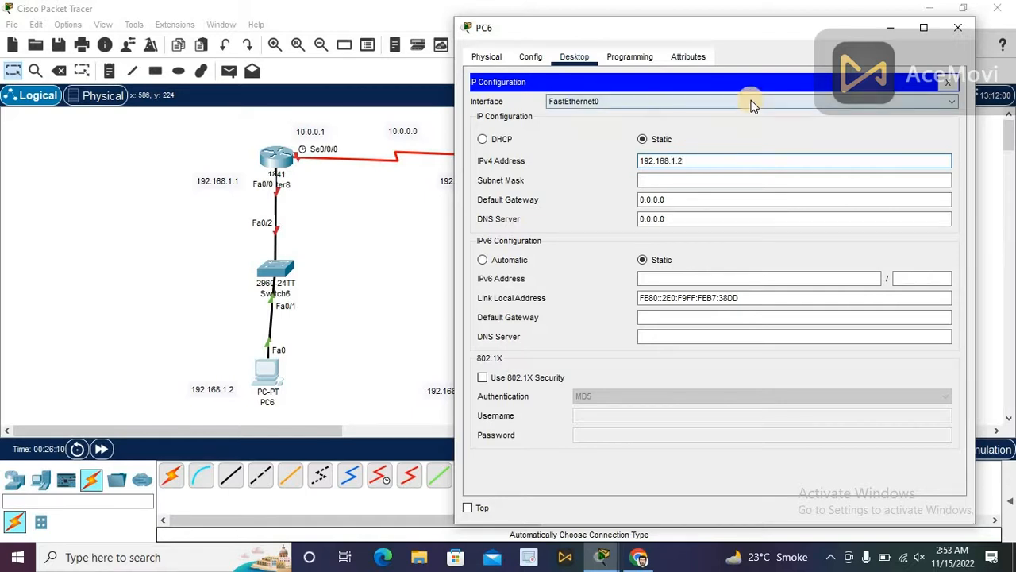
key(Tab)
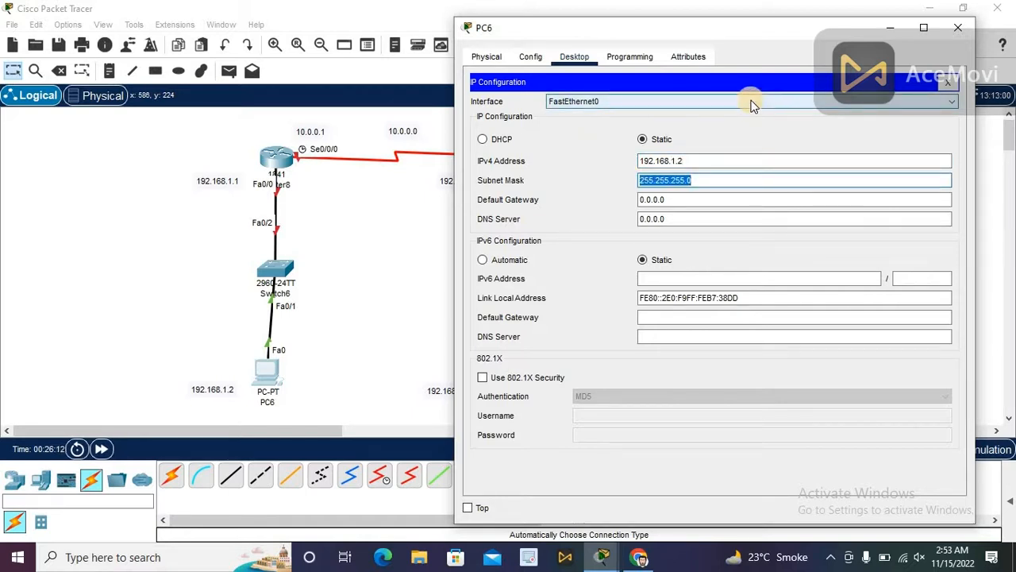
- Set PC6's default gateway to 192.168.1.1 and close its configuration window
key(Tab)
key(BackSpace)
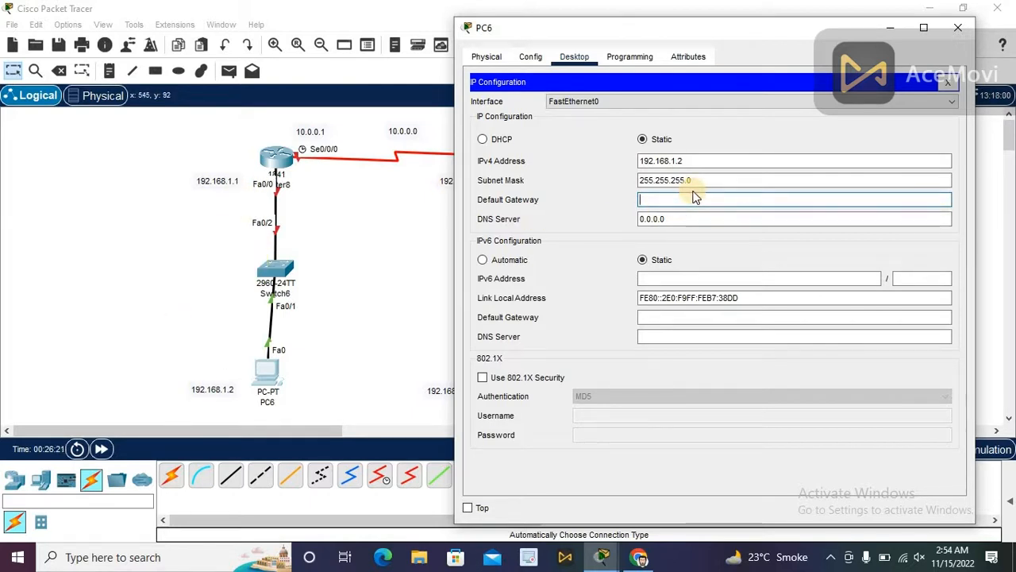
text(.168.1.1)
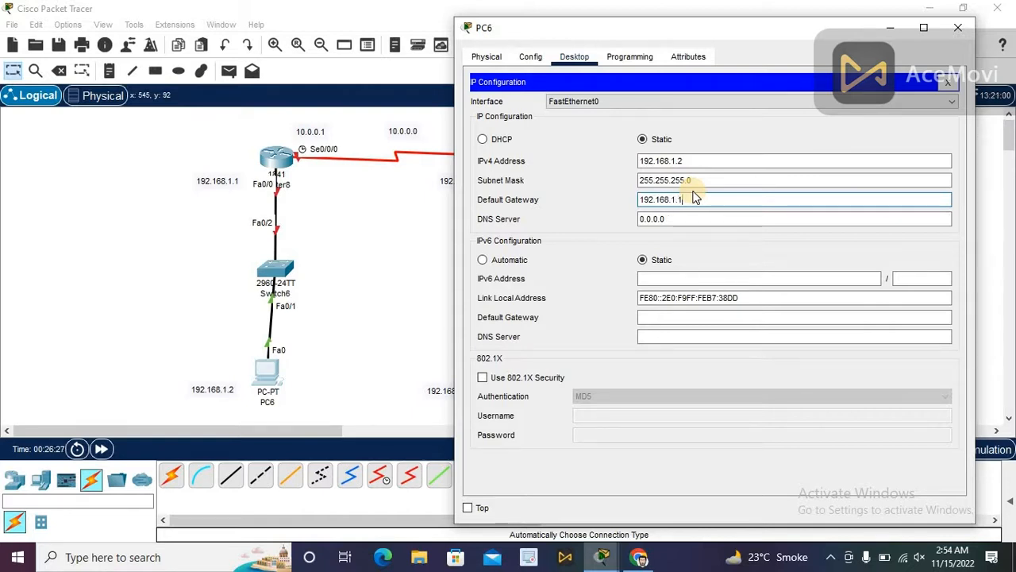
click(948, 82)
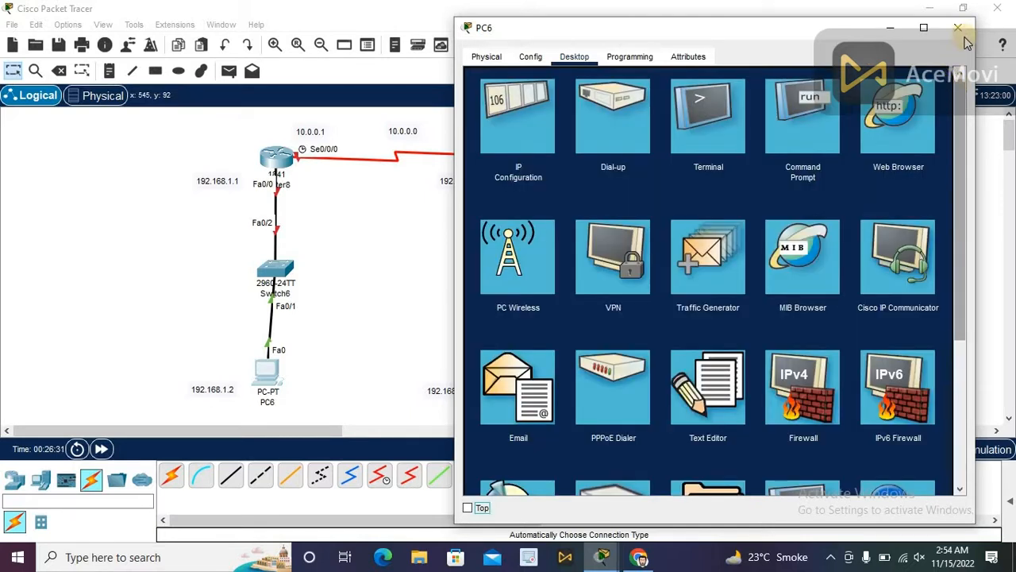
click(958, 29)
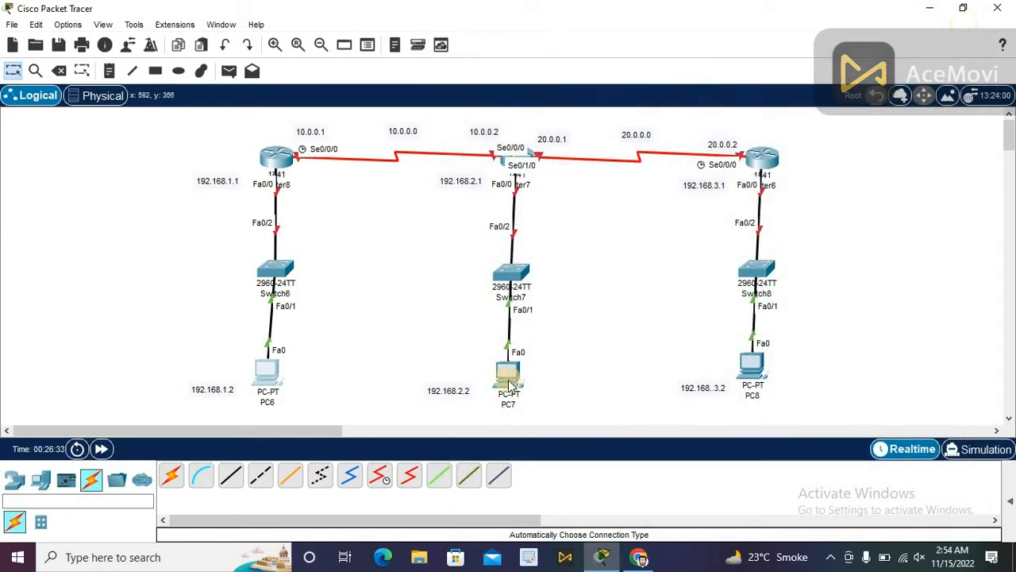
- In PC7's IP Configuration, set the static IPv4 address to 192.168.2.2 with subnet mask 255.255.255.0
mouse_move(509, 382)
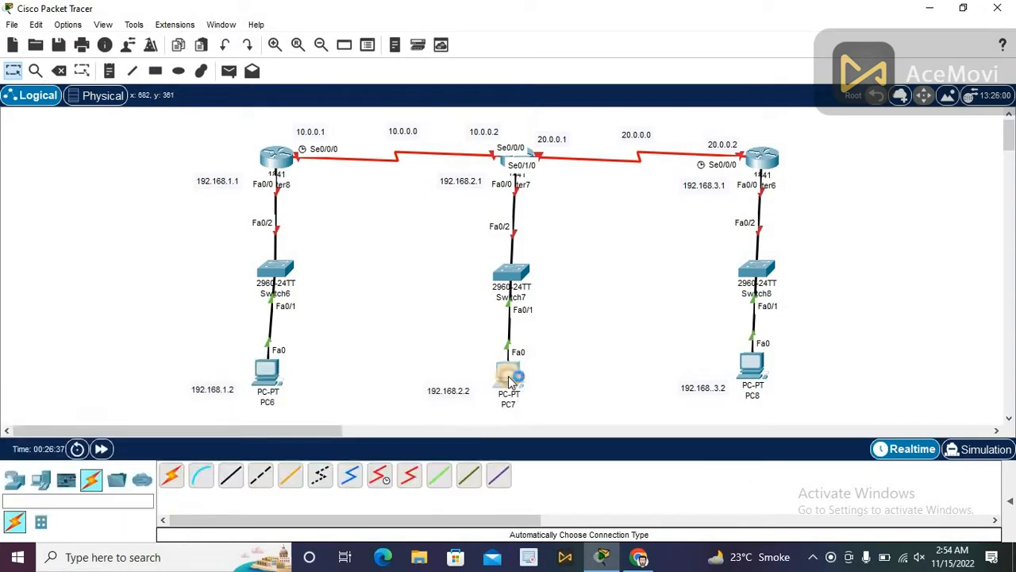
click(508, 375)
click(367, 70)
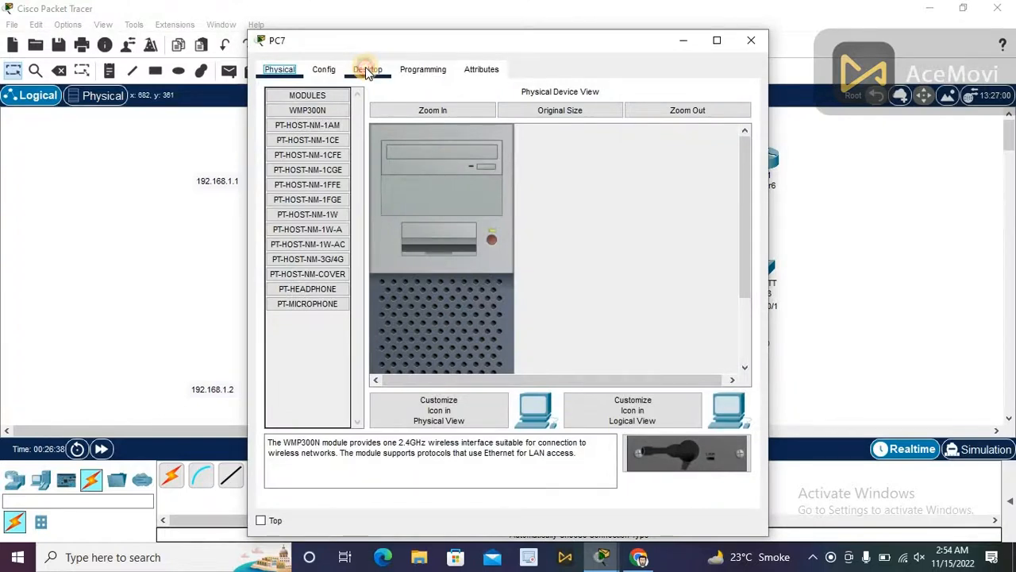
drag(568, 46, 283, 3)
double_click(383, 5)
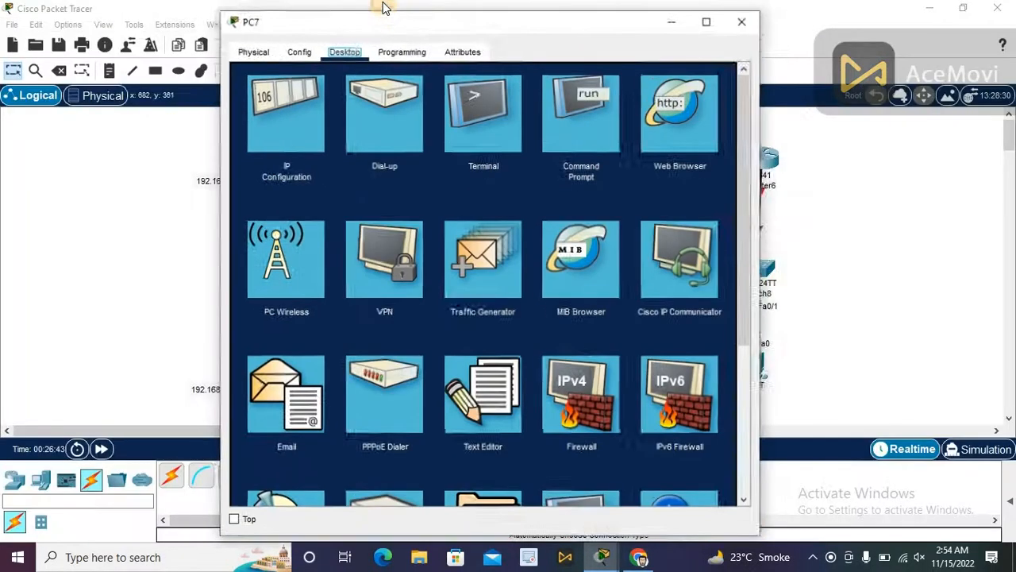
drag(530, 49, 858, 43)
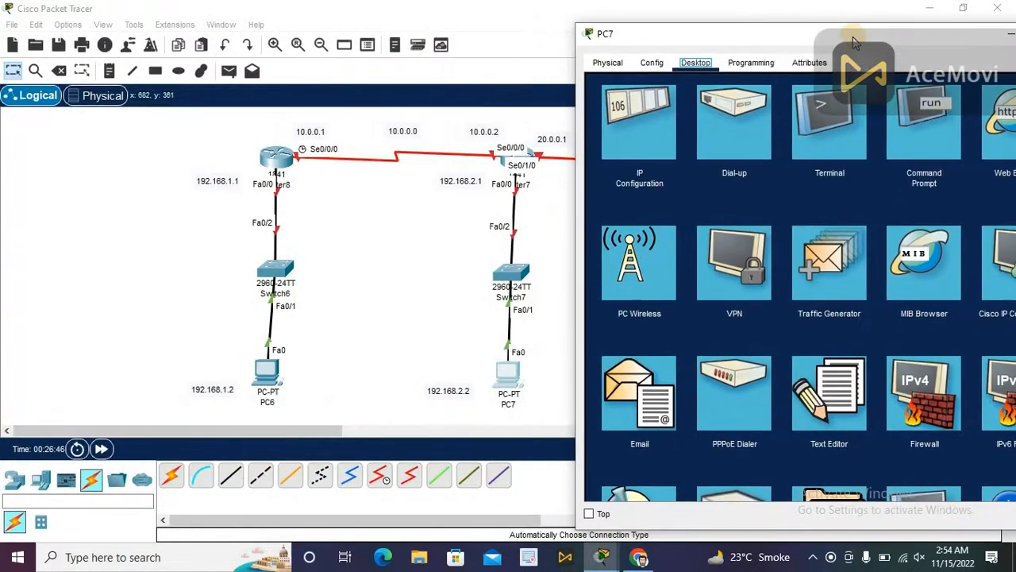
click(616, 129)
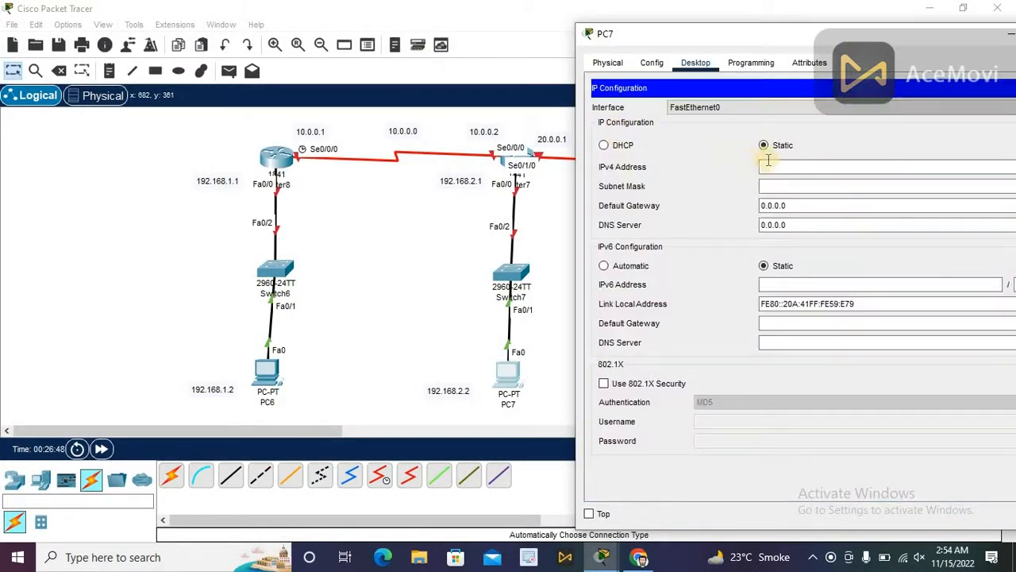
click(769, 165)
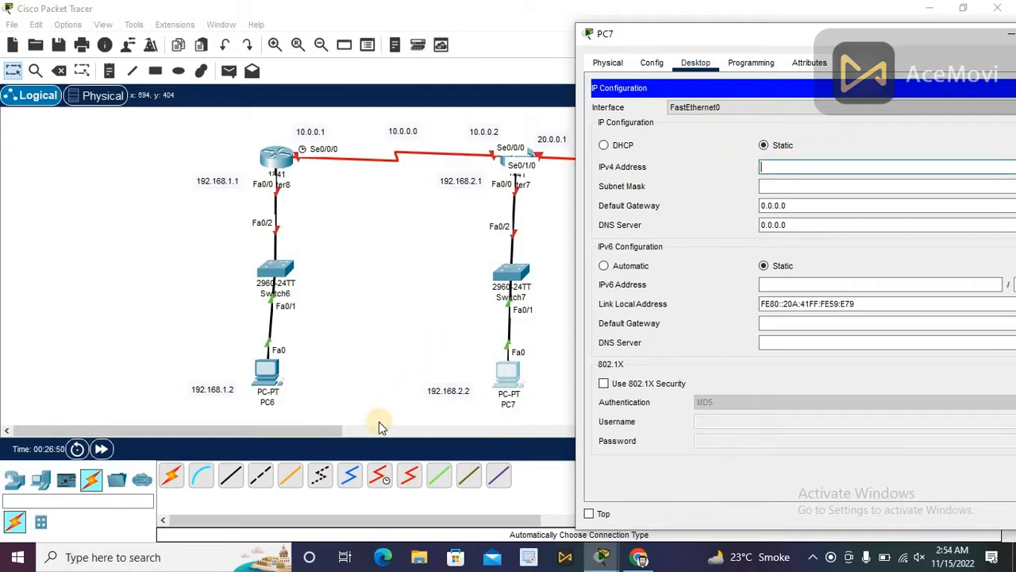
click(816, 168)
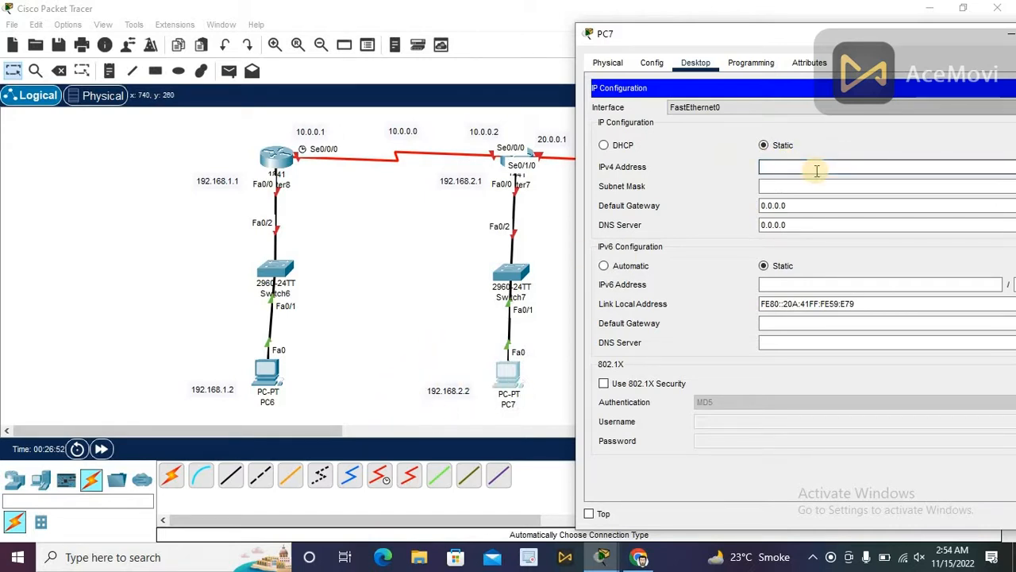
text(192.168.2.2)
key(Tab)
- Set PC7's default gateway to 192.168.2.1 and close its configuration window
key(Tab)
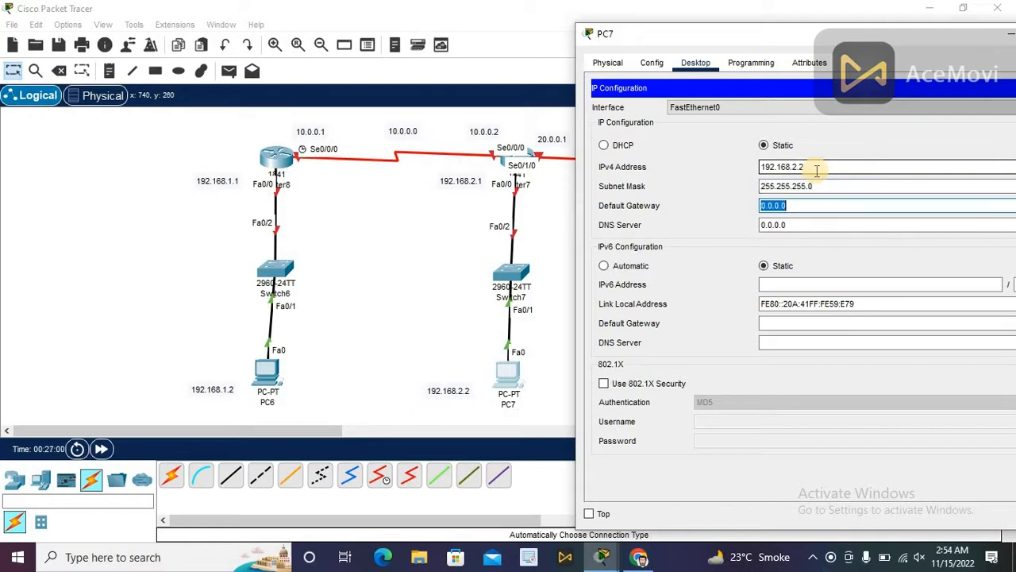
key(BackSpace)
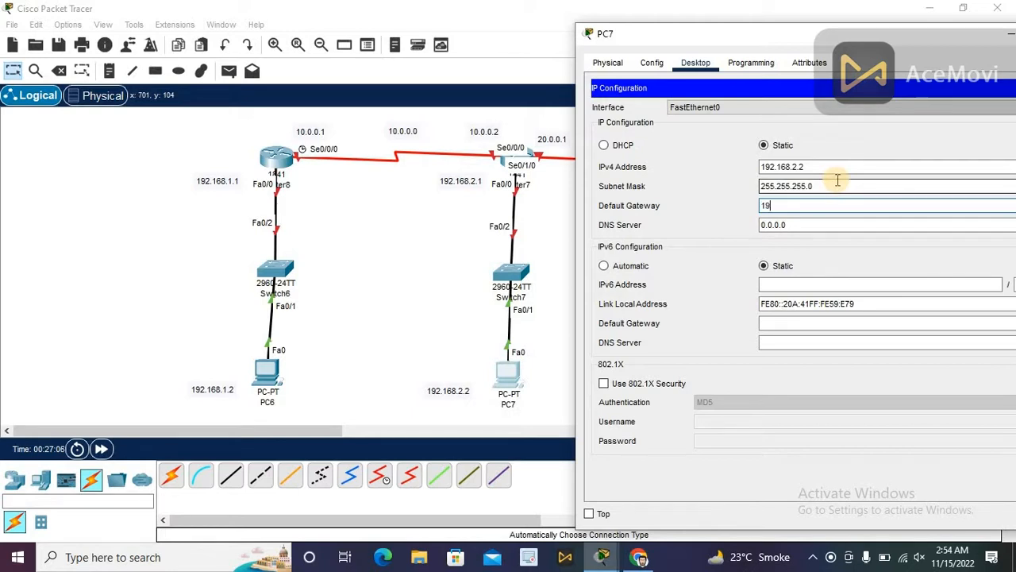
text(192.168.2.1)
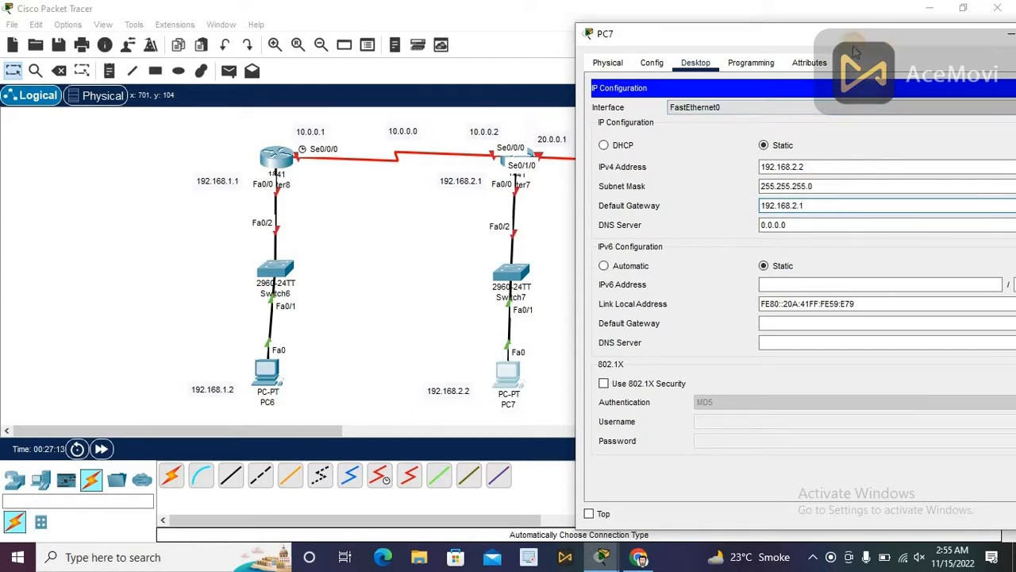
drag(866, 49, 734, 89)
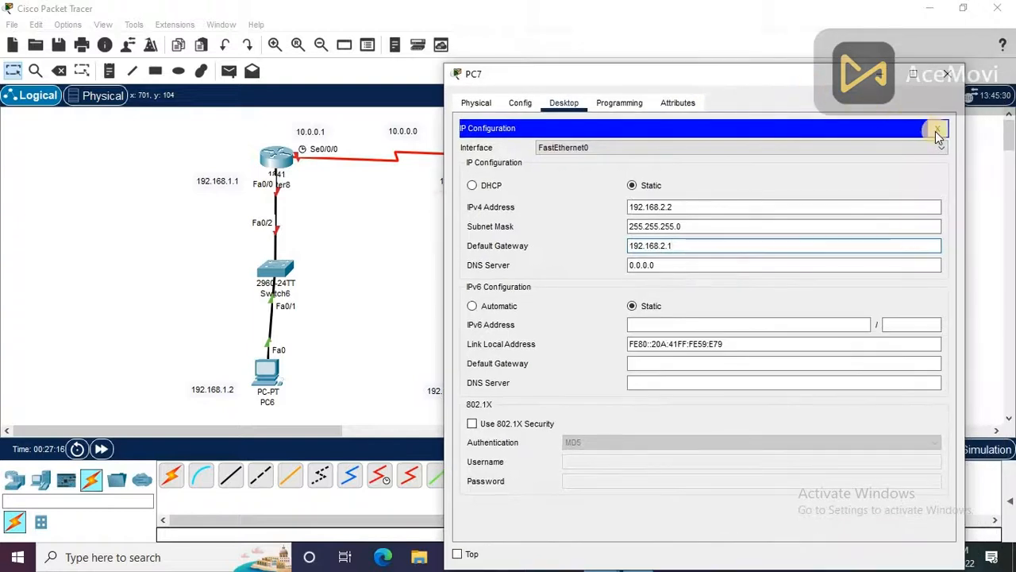
click(937, 128)
click(947, 74)
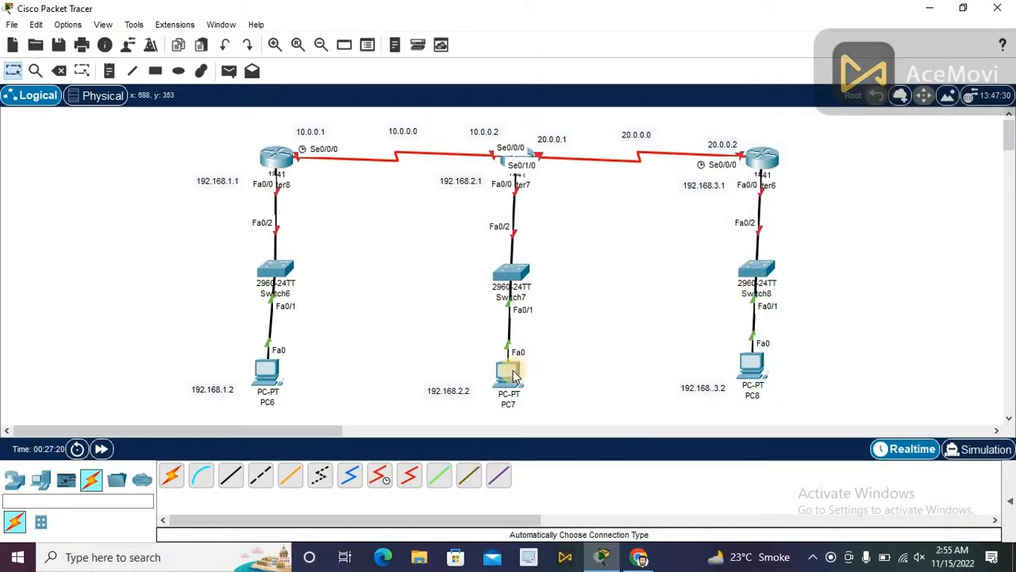
- In PC8's IP Configuration, set the static IPv4 address to 192.168.3.2 with subnet mask 255.255.255.0
mouse_move(513, 375)
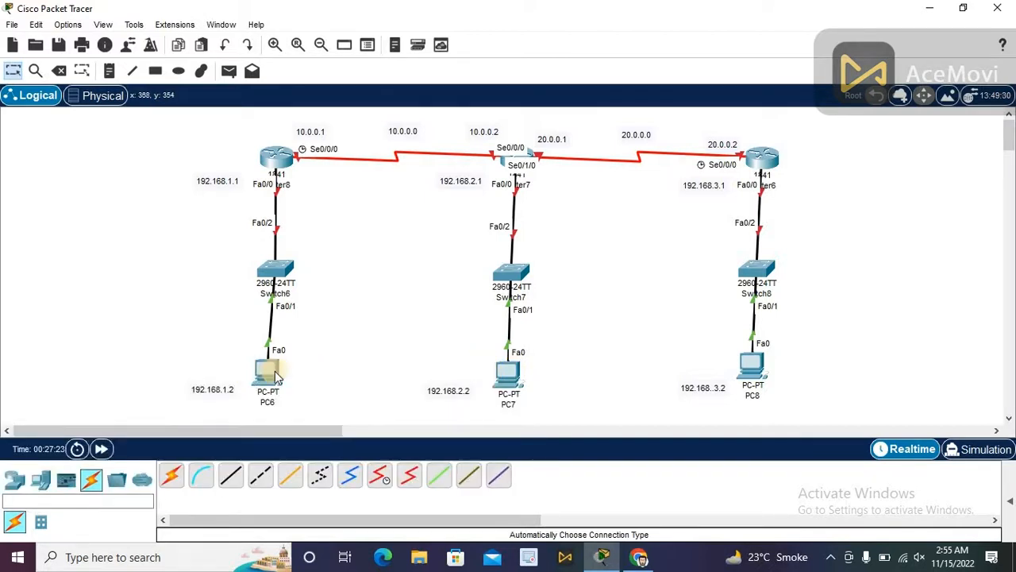
mouse_move(275, 371)
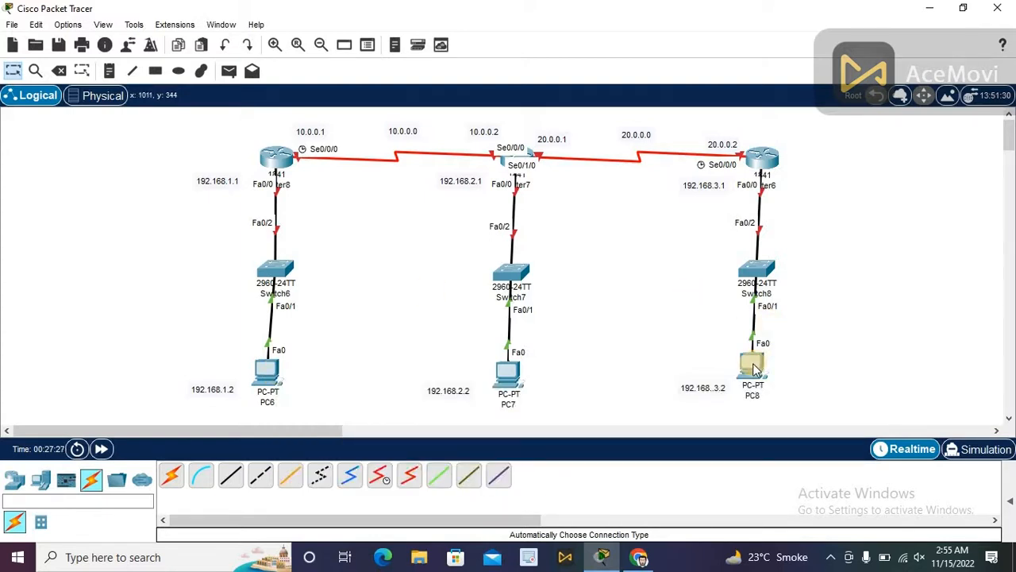
mouse_move(754, 369)
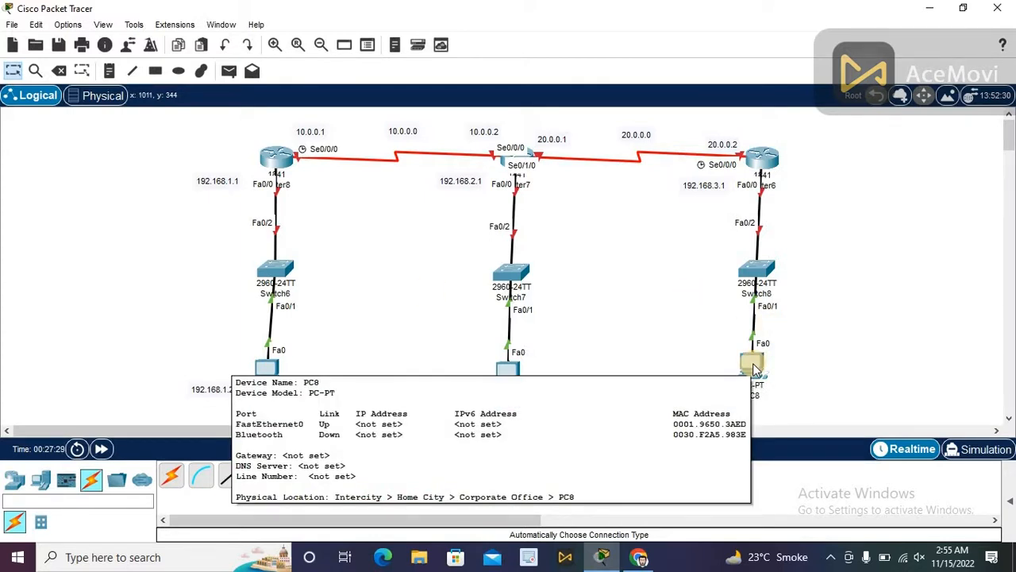
click(753, 363)
click(179, 40)
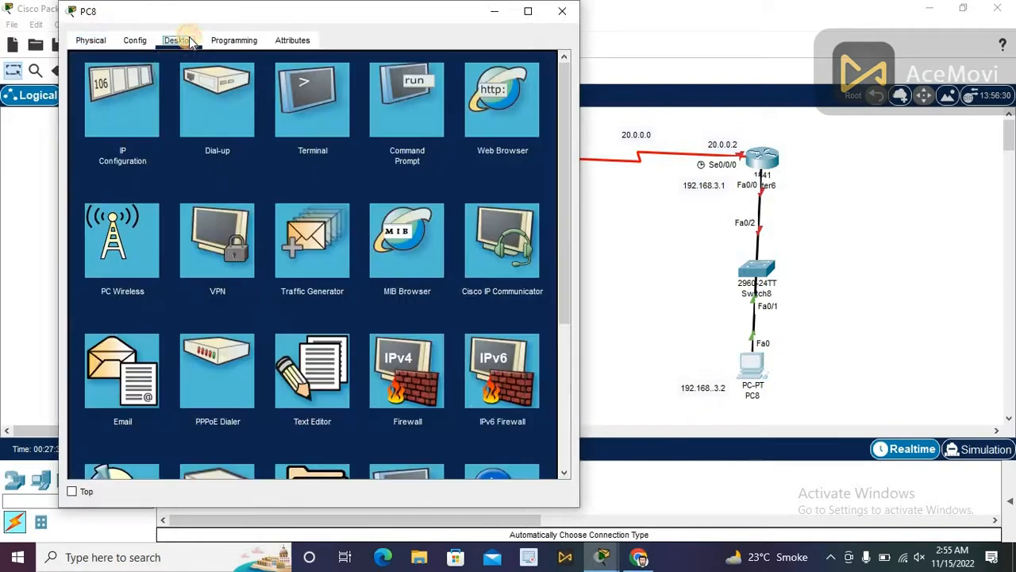
click(123, 111)
click(289, 145)
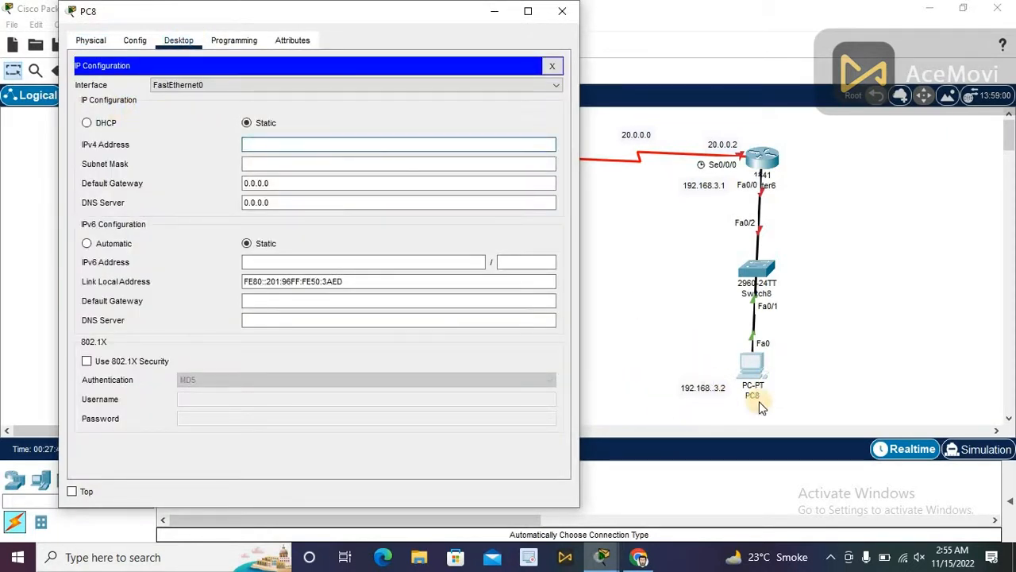
text(192.168.3.2)
key(Tab)
- Set PC8's default gateway to 192.168.3.1 and close its configuration window
key(Tab)
key(BackSpace)
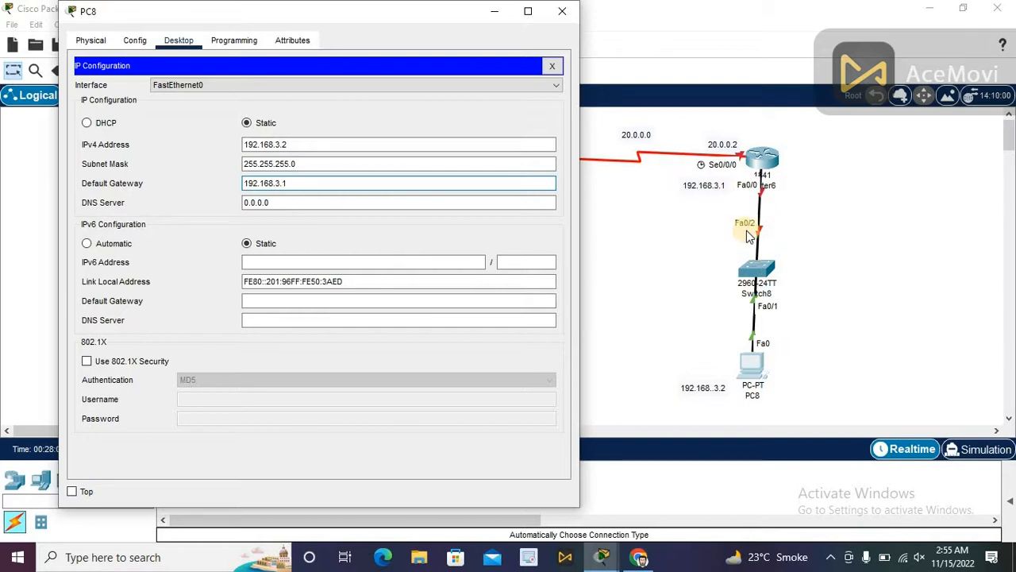
click(554, 63)
click(562, 14)
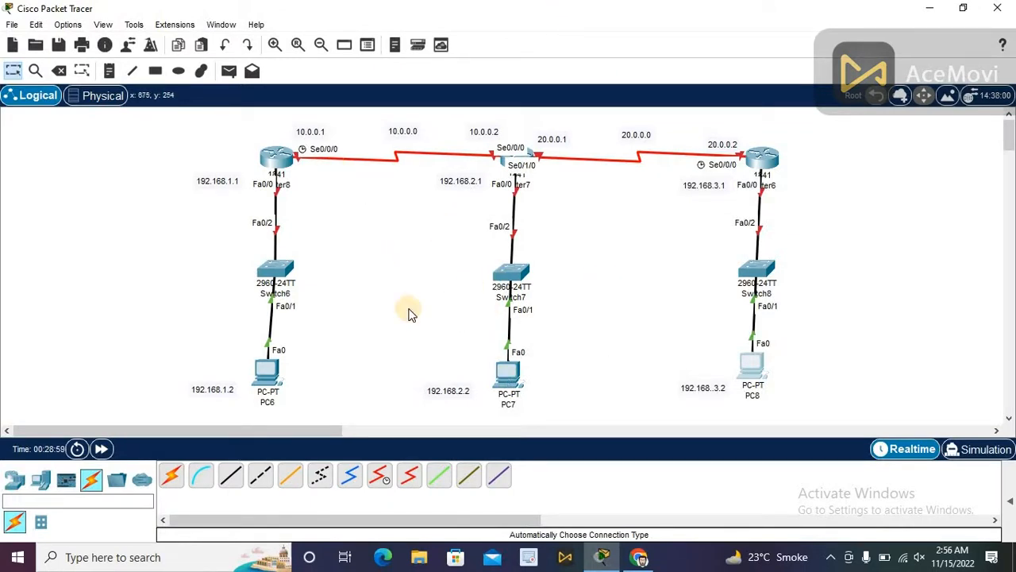
click(276, 162)
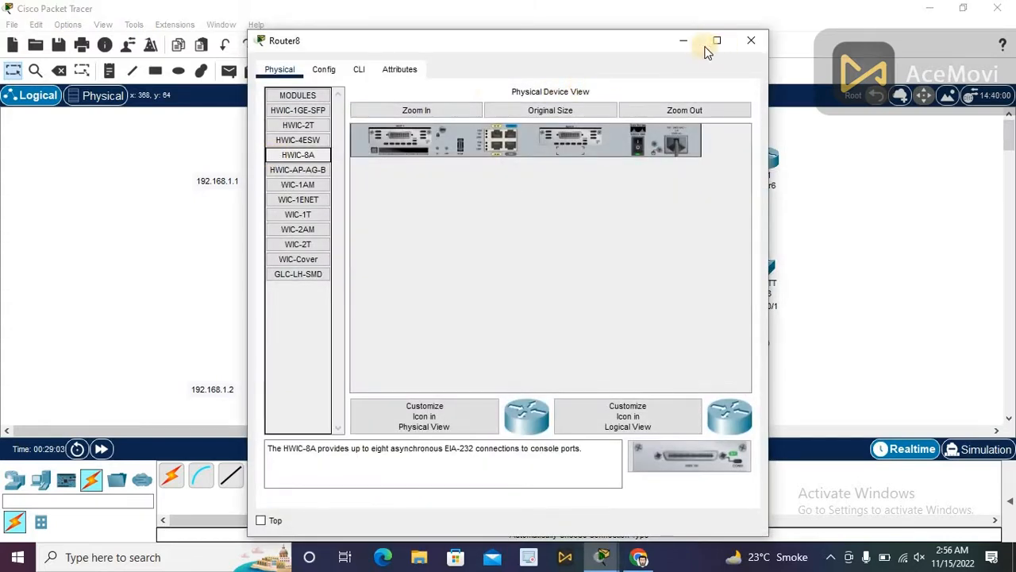
click(750, 40)
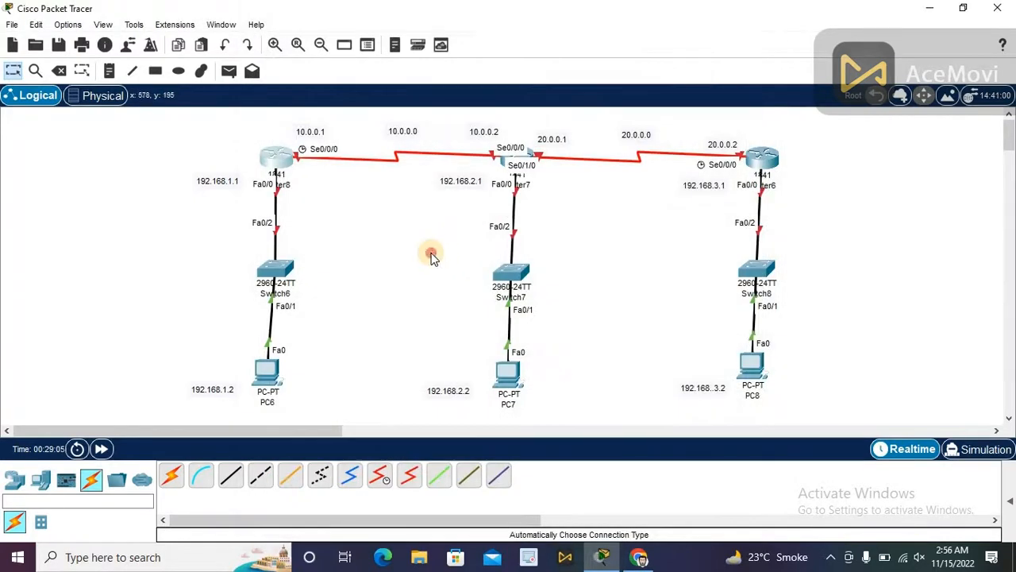
mouse_move(279, 159)
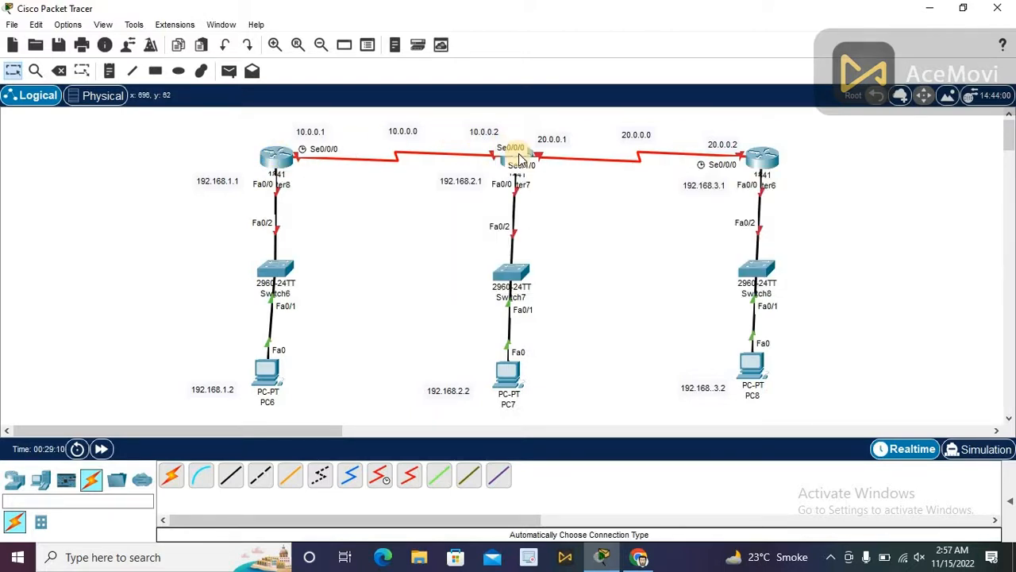
mouse_move(772, 161)
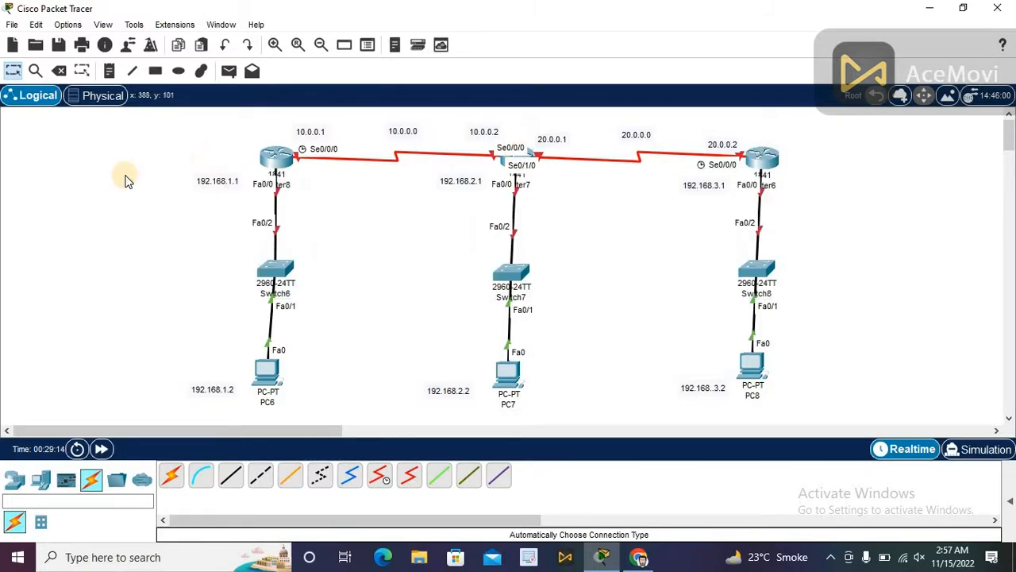
- Configure Router8's Serial0/0/0 interface with IPv4 address 10.0.0.1 and subnet mask 255.0.0.0, and switch the port on
click(272, 161)
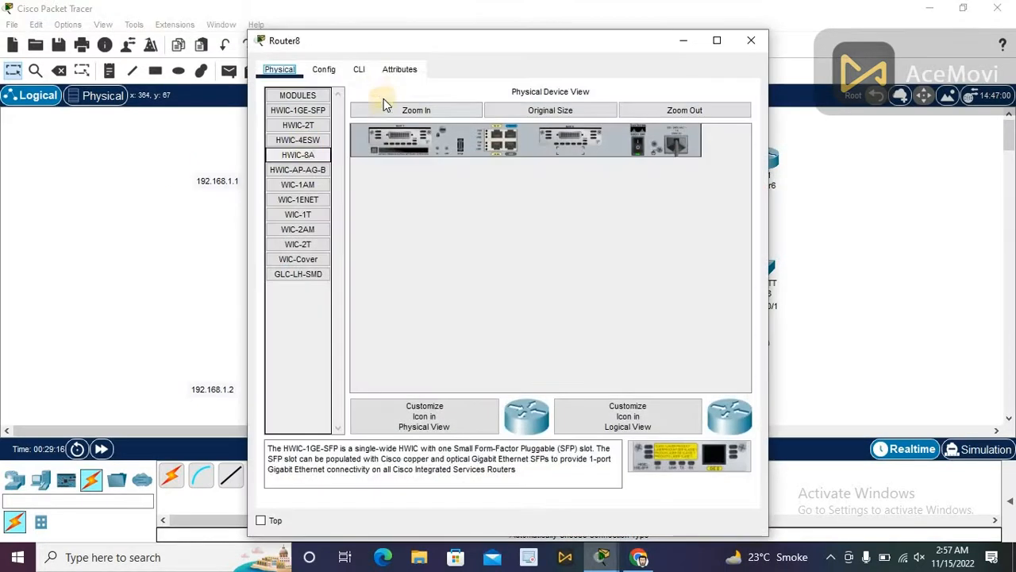
click(332, 71)
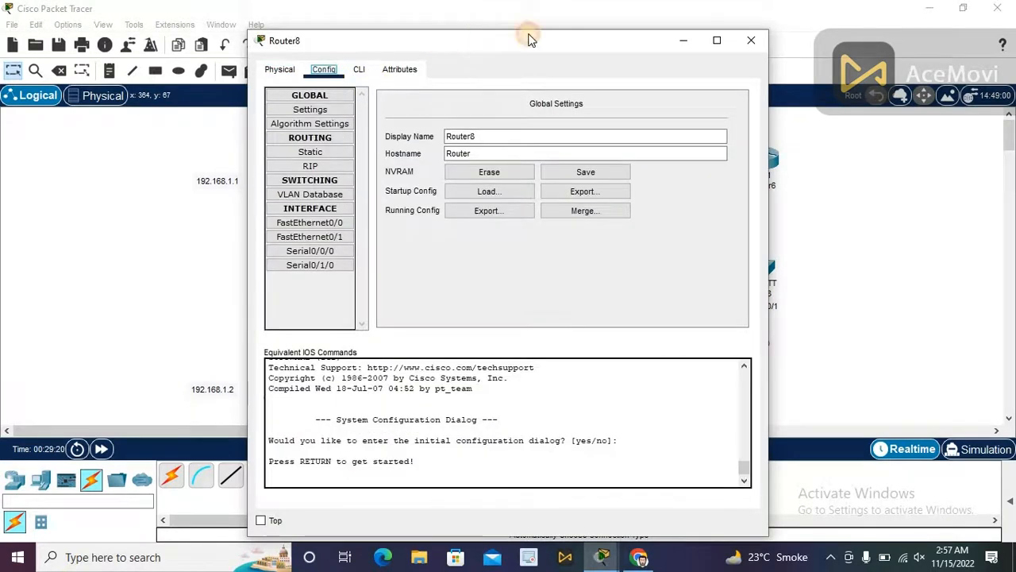
drag(530, 40, 710, 34)
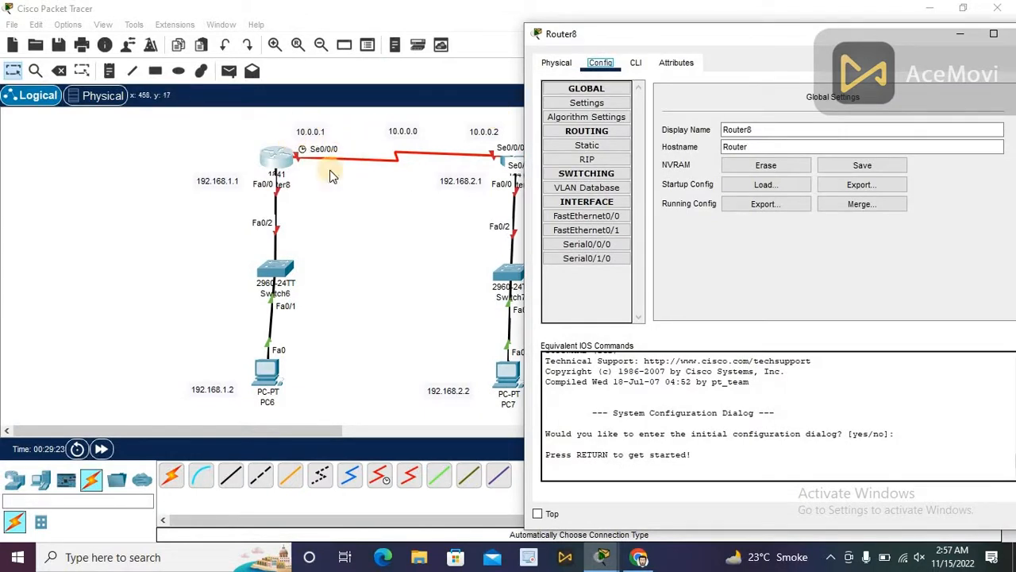
click(571, 248)
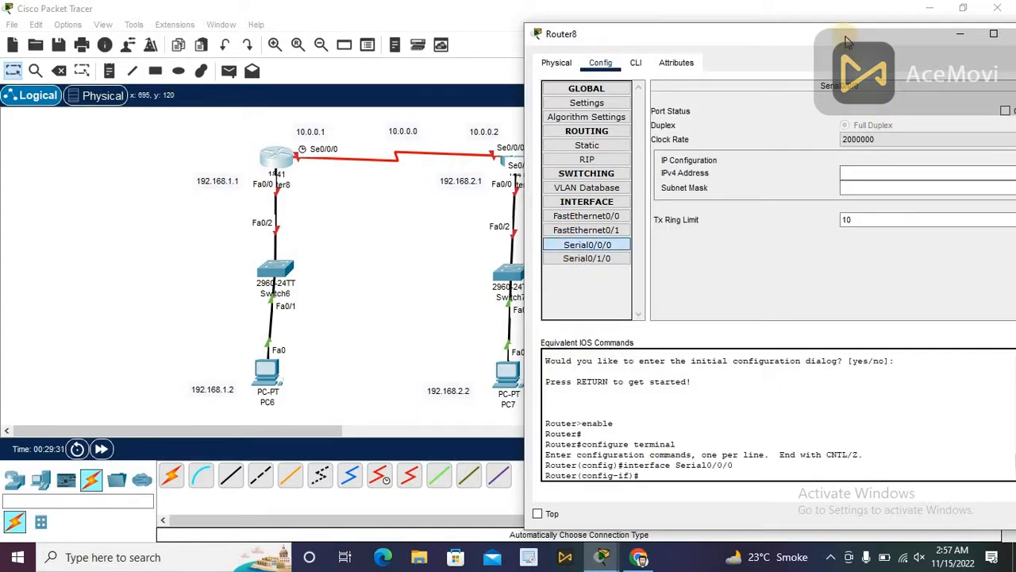
drag(832, 33, 763, 38)
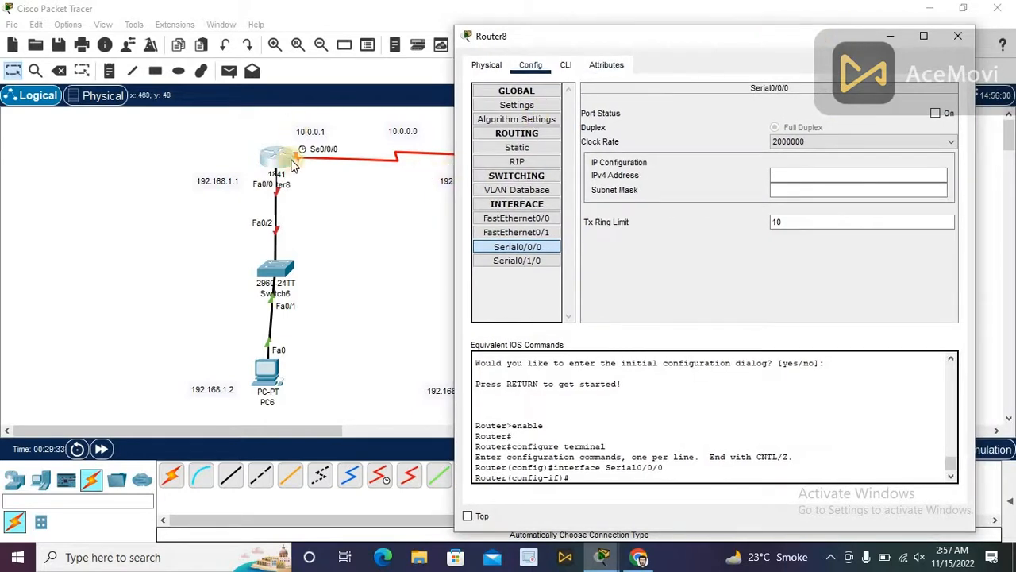
click(815, 176)
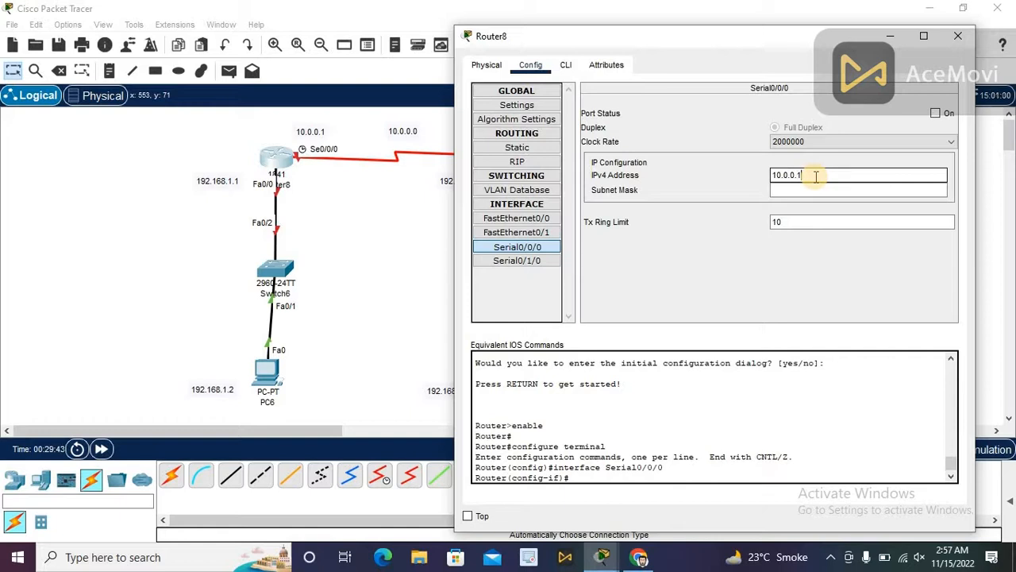
key(Tab)
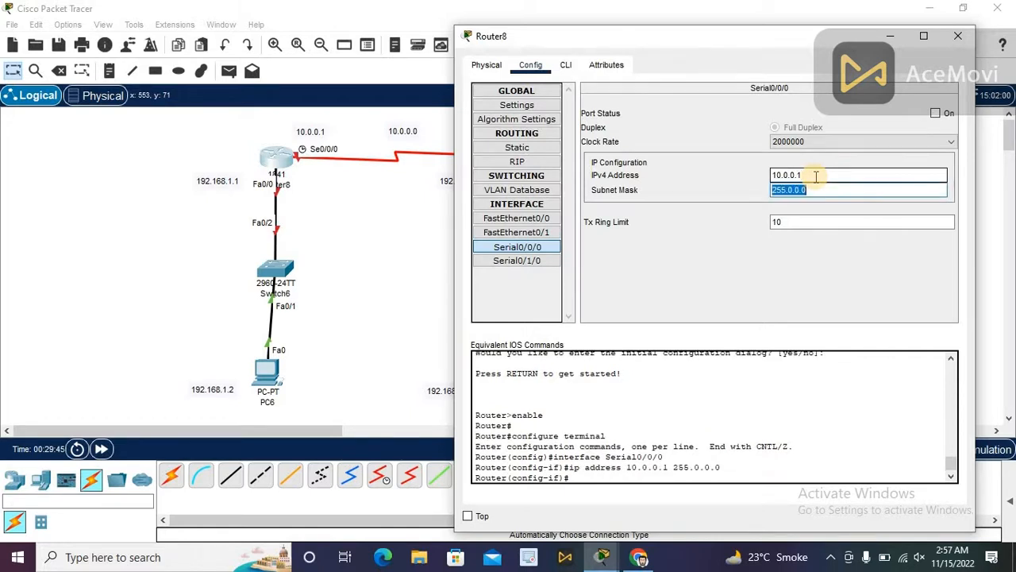
click(936, 114)
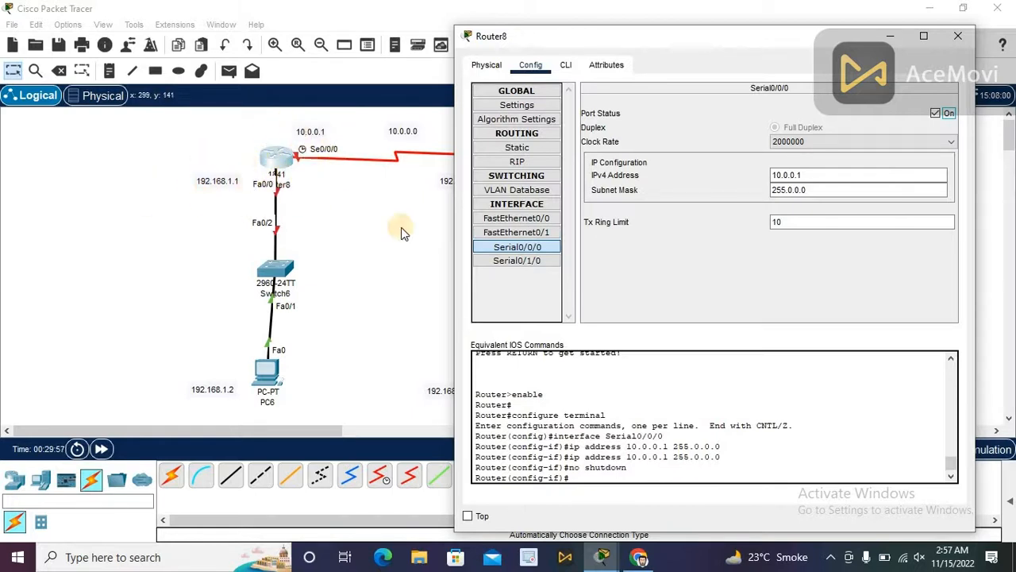
- Configure Router8's FastEthernet0/0 with IPv4 address 192.168.1.1 and subnet mask 255.255.255.0, switch the port on, and close the router's window
click(514, 219)
click(823, 192)
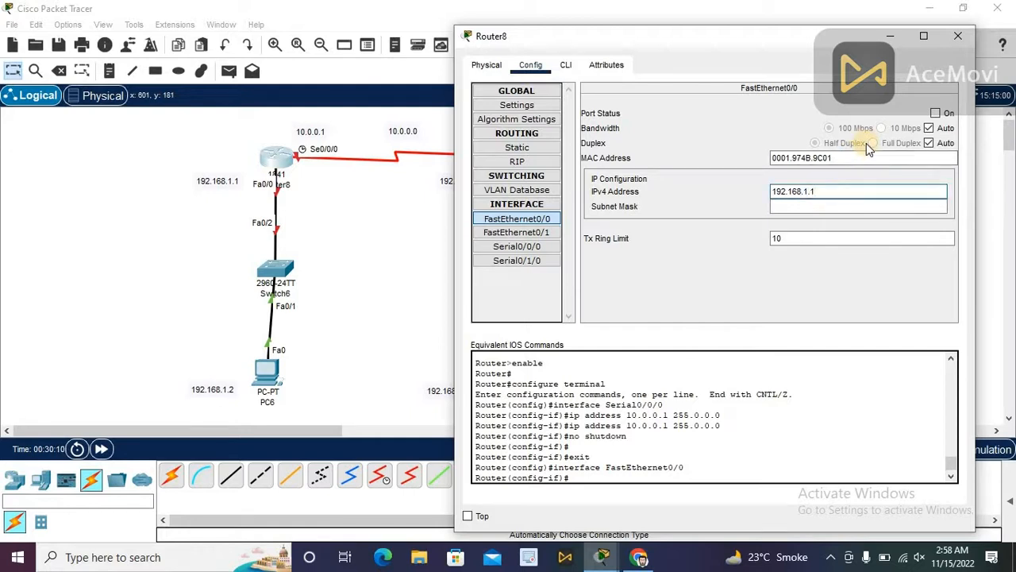
key(Tab)
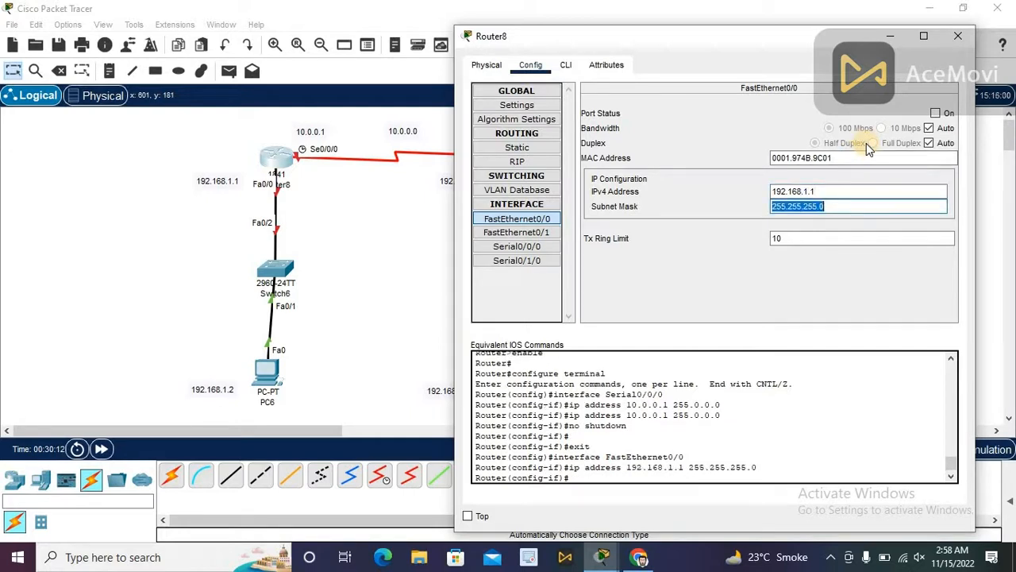
click(936, 113)
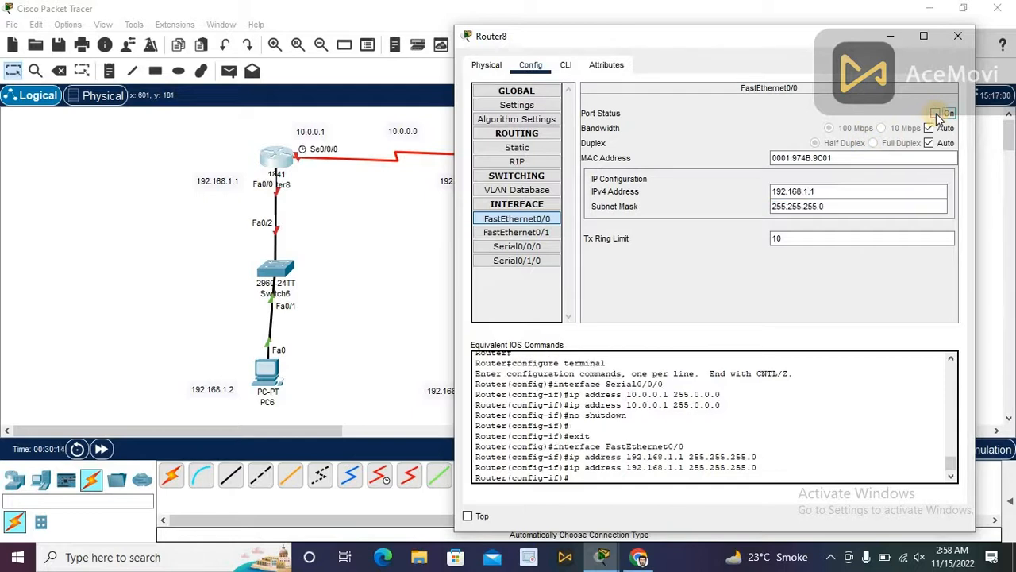
click(936, 114)
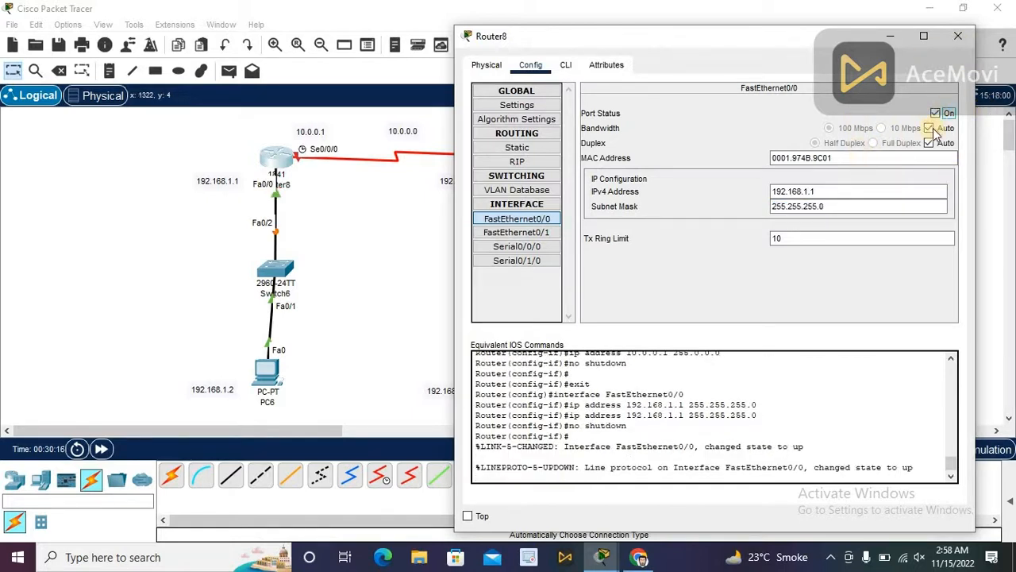
click(965, 38)
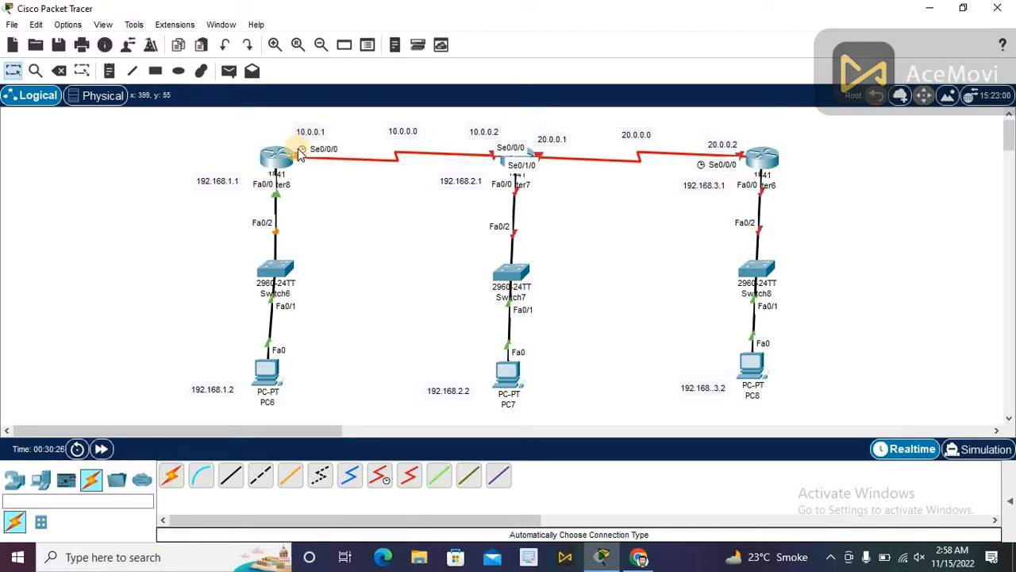
- Configure Router7's Serial0/0/0 interface with IPv4 address 10.0.0.2 and subnet mask 255.0.0.0, and switch the port on
mouse_move(268, 159)
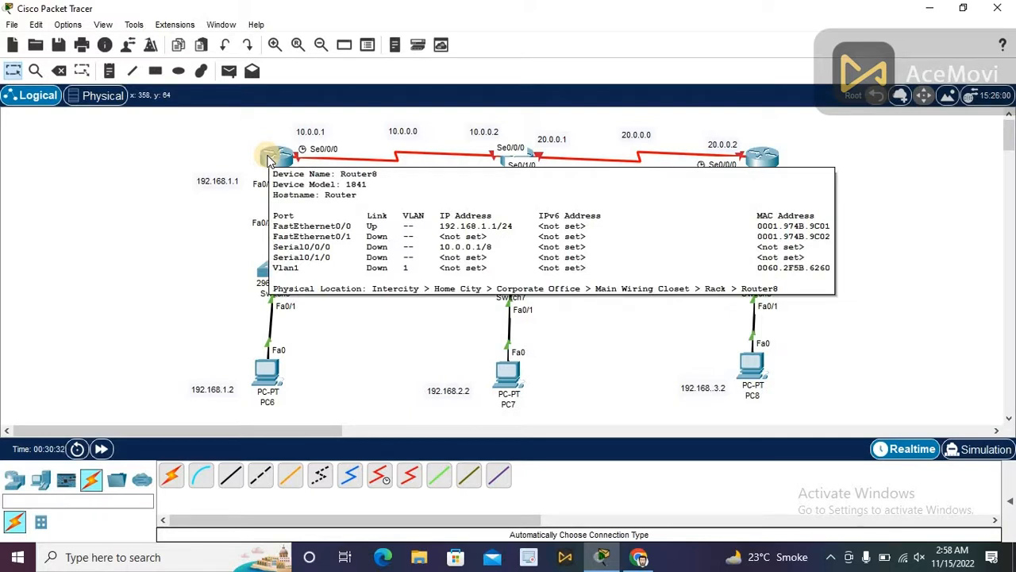
click(517, 162)
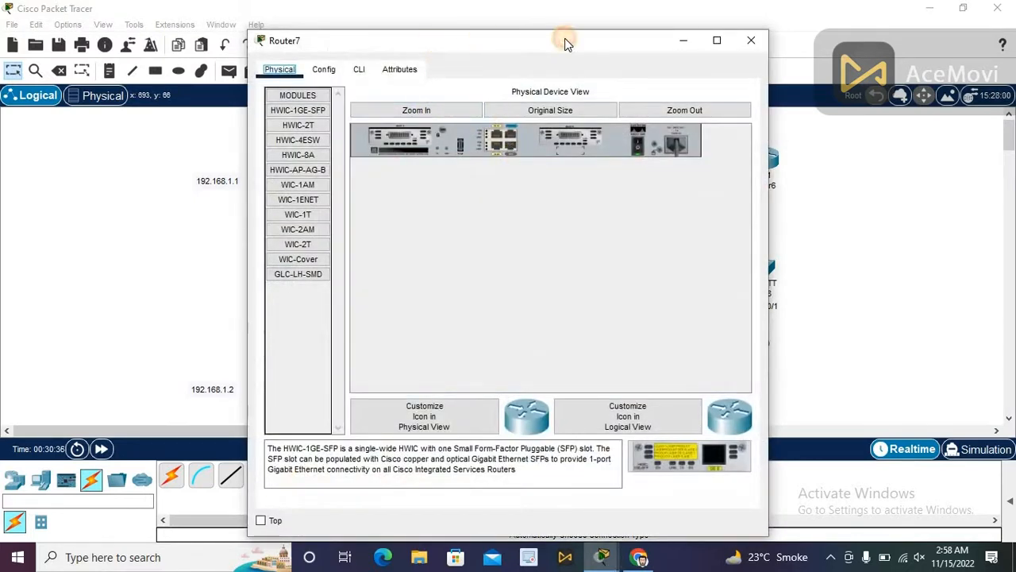
drag(565, 43, 874, 47)
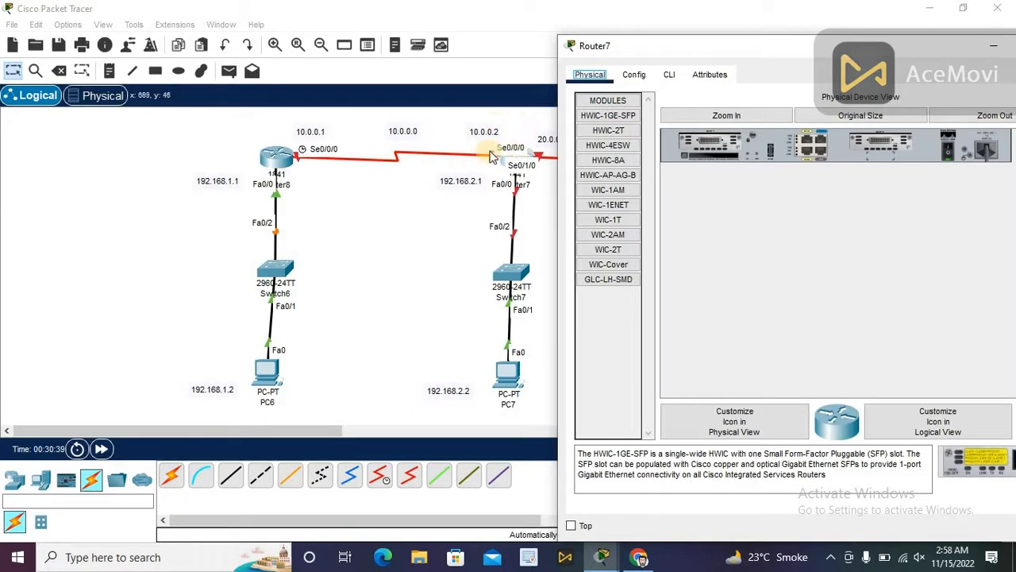
click(637, 74)
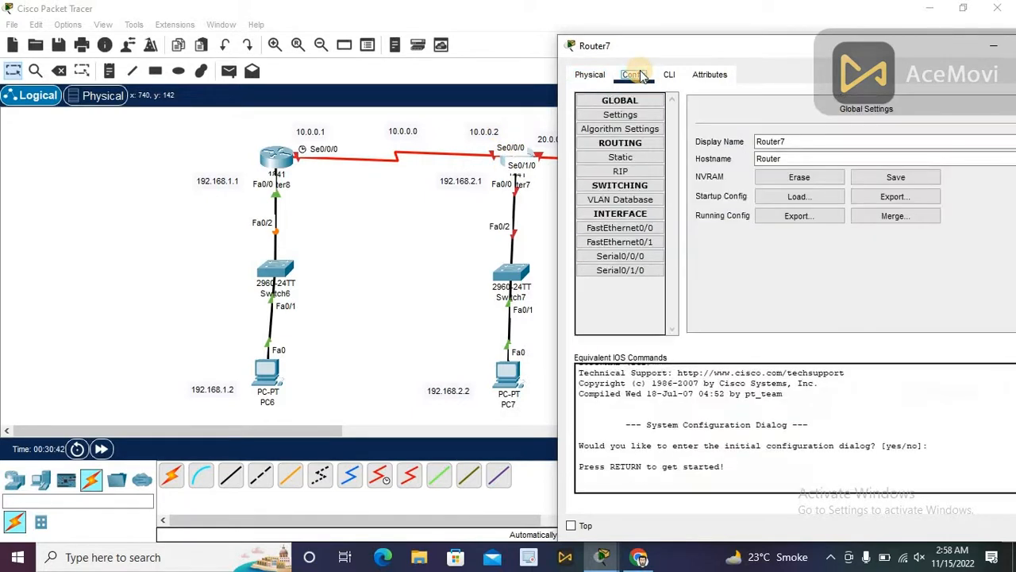
click(629, 258)
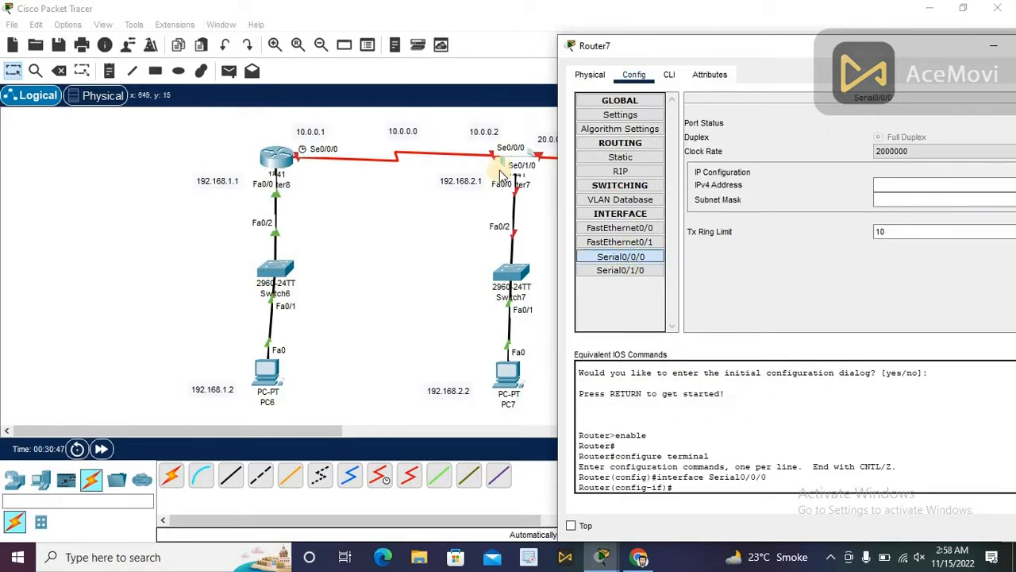
click(903, 185)
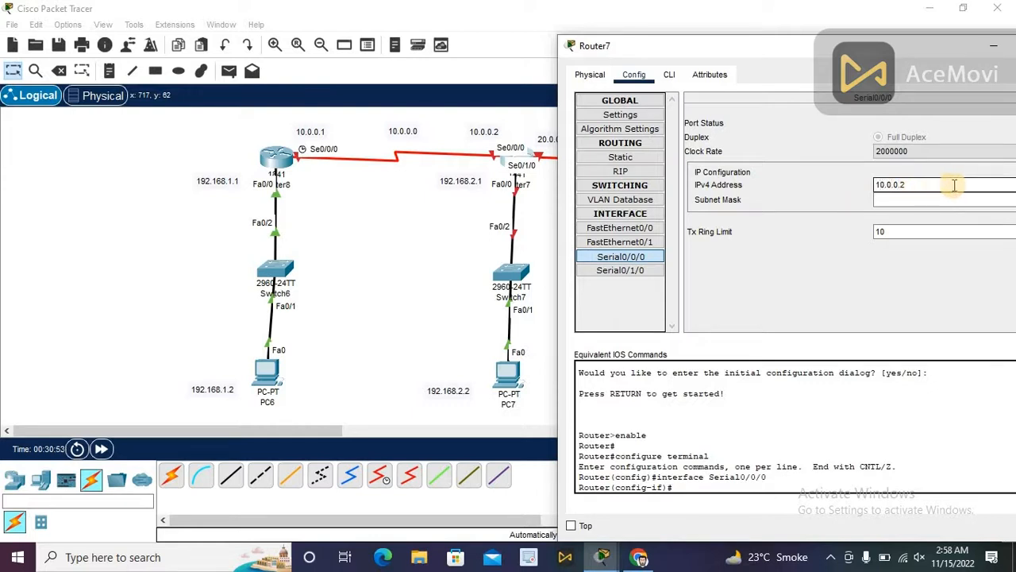
key(Tab)
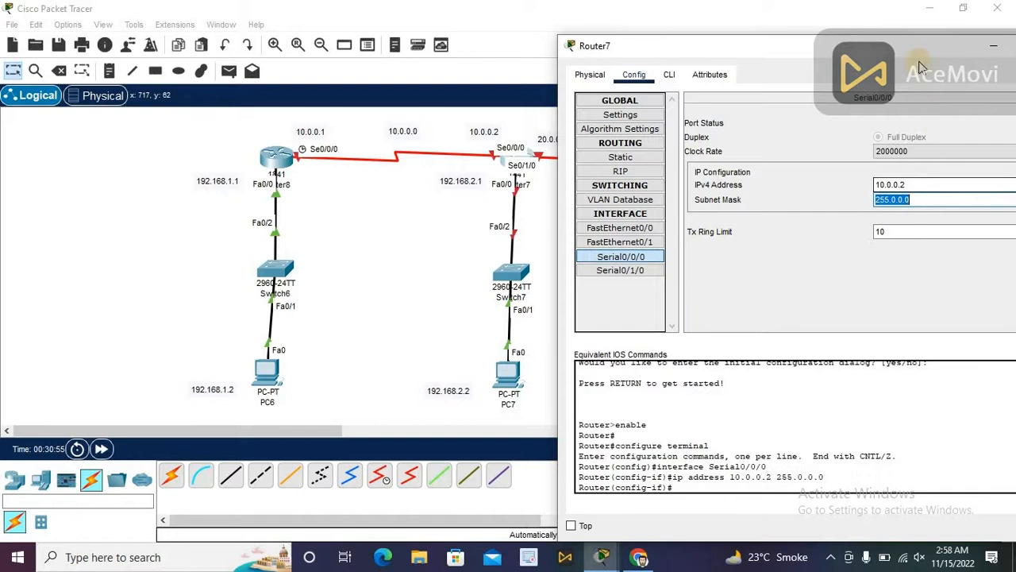
drag(900, 51, 845, 50)
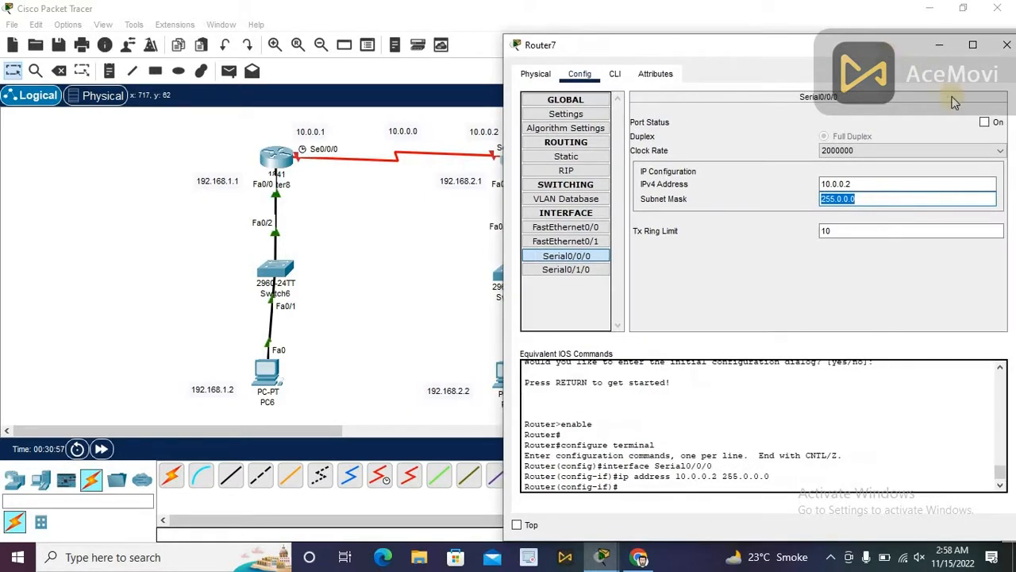
click(984, 123)
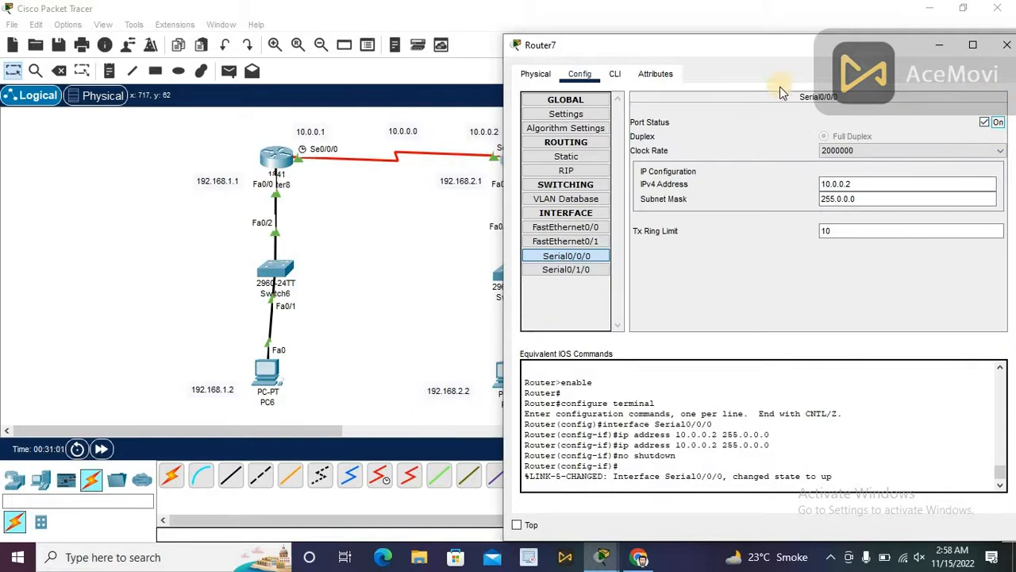
- Configure Router7's FastEthernet0/0 with IPv4 address 192.168.2.1 and subnet mask 255.255.255.0, and switch the port on
drag(744, 46, 847, 46)
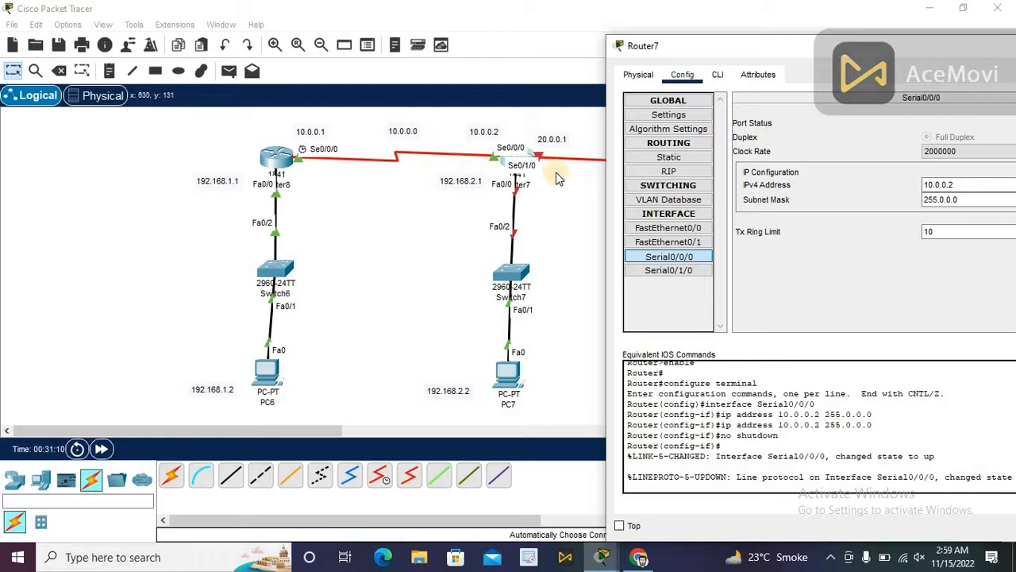
click(639, 230)
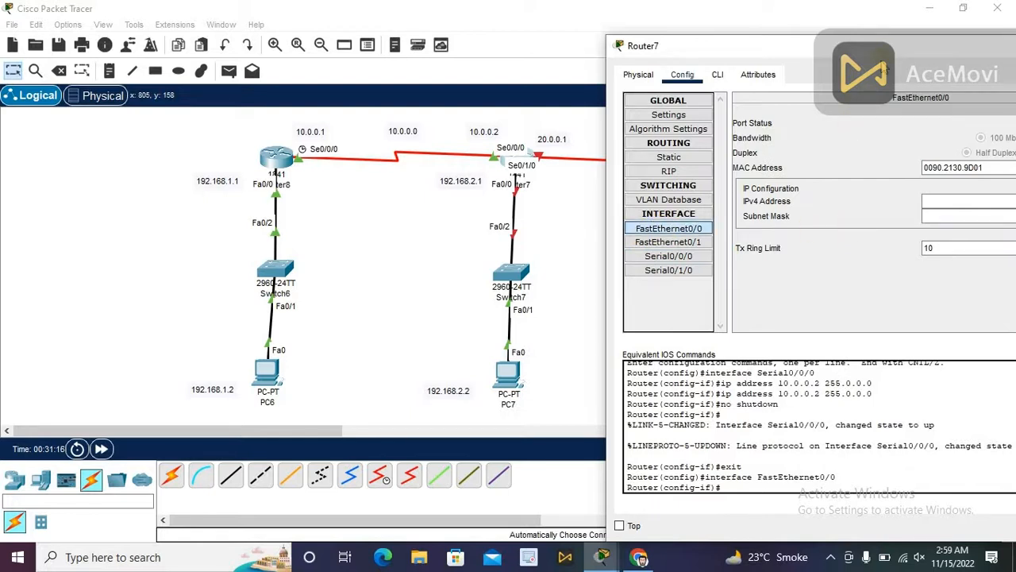
drag(887, 49, 821, 48)
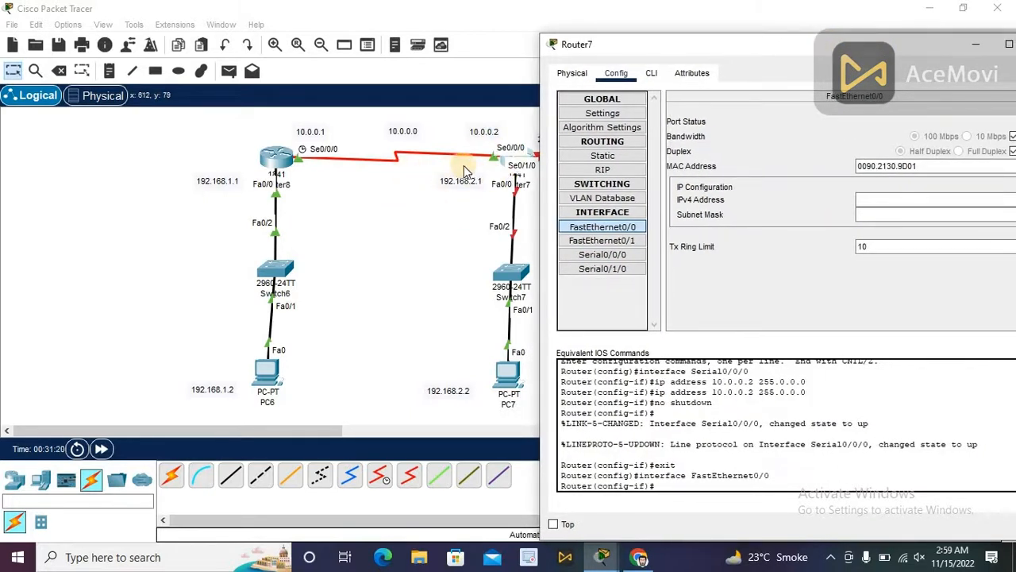
click(895, 202)
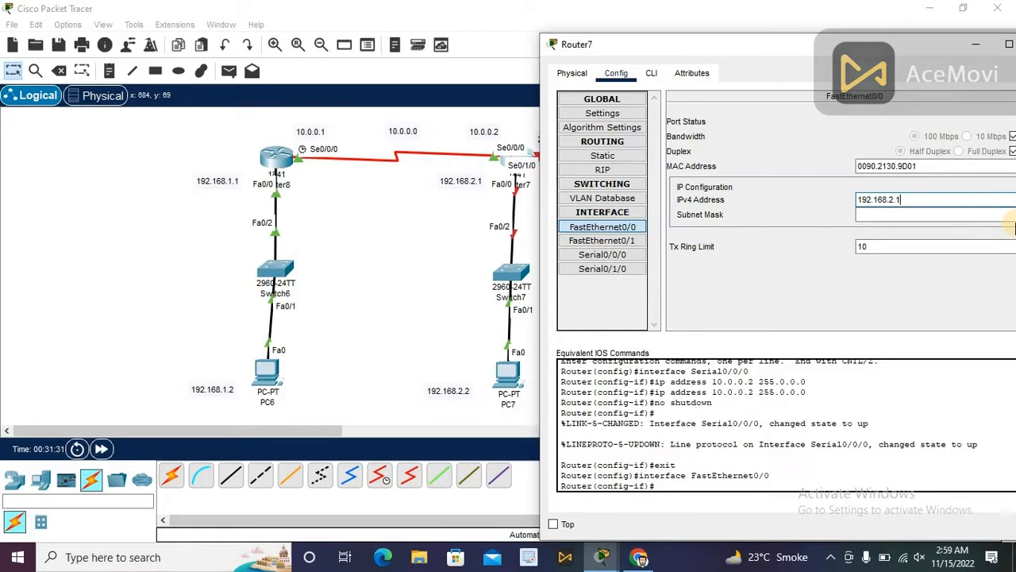
key(Tab)
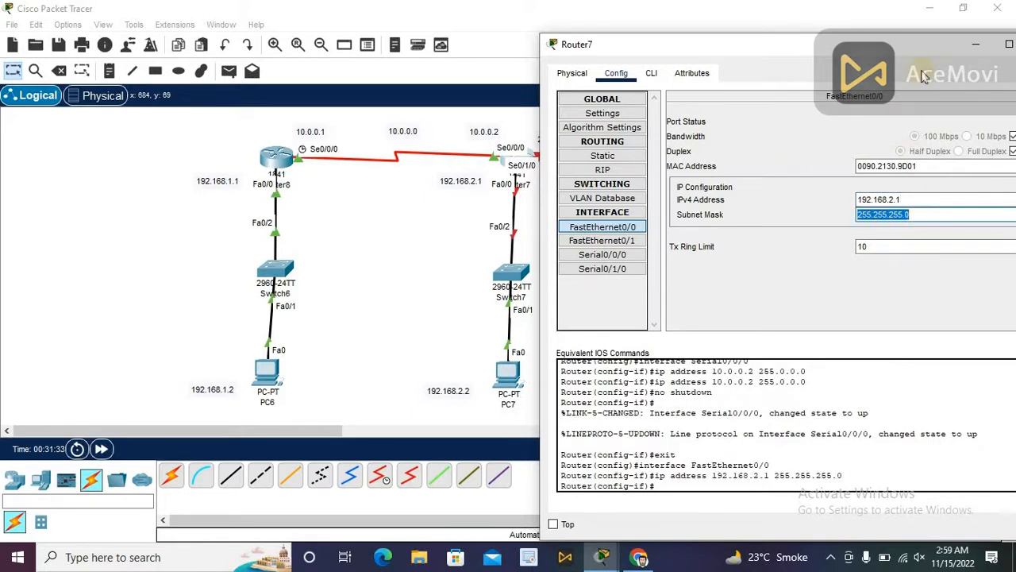
drag(927, 50, 897, 53)
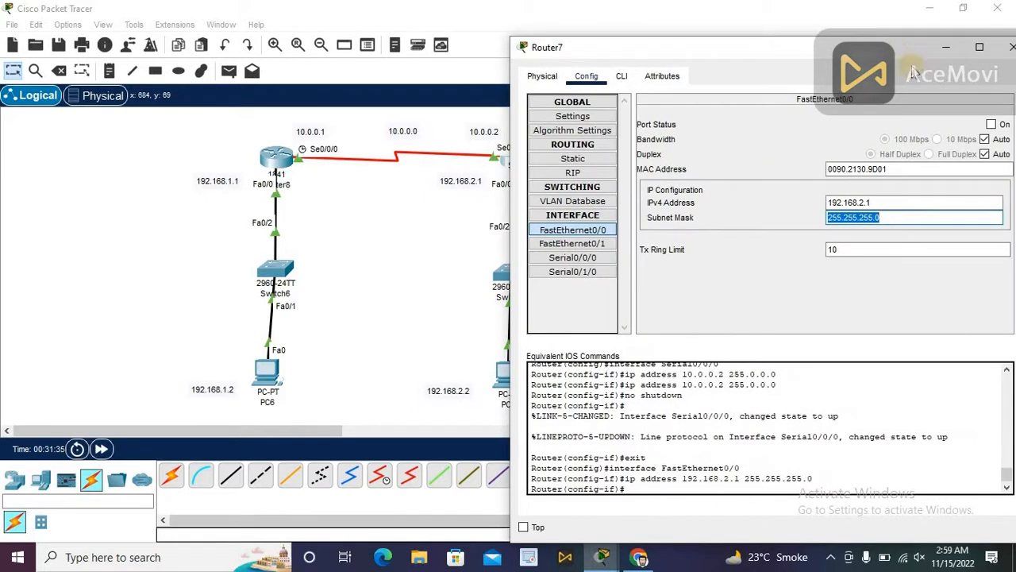
click(991, 125)
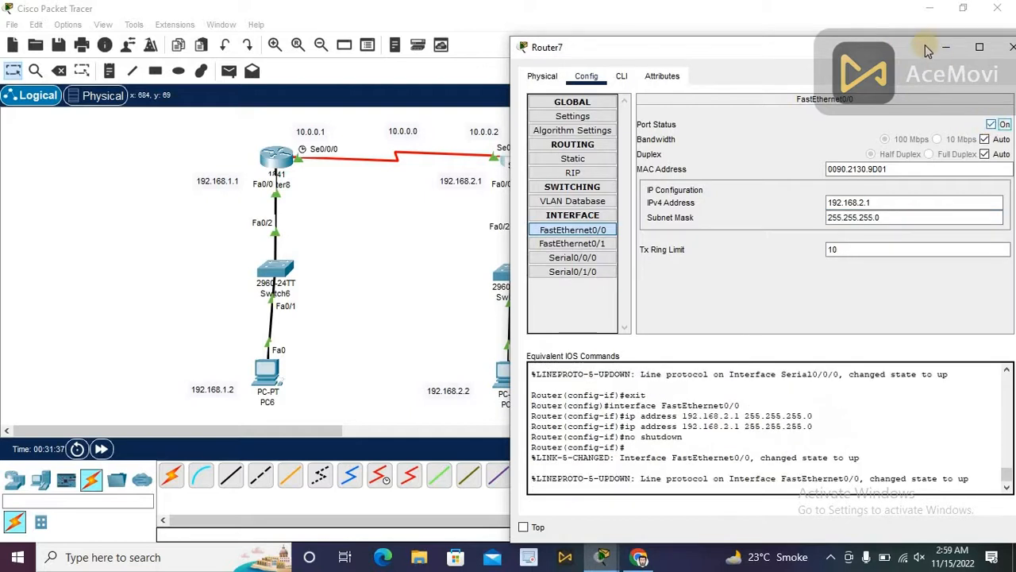
- Configure Router7's Serial0/1/0 with IPv4 address 20.0.0.1 and subnet mask 255.0.0.0, switch the port on, and close the router's window
drag(910, 50, 342, 234)
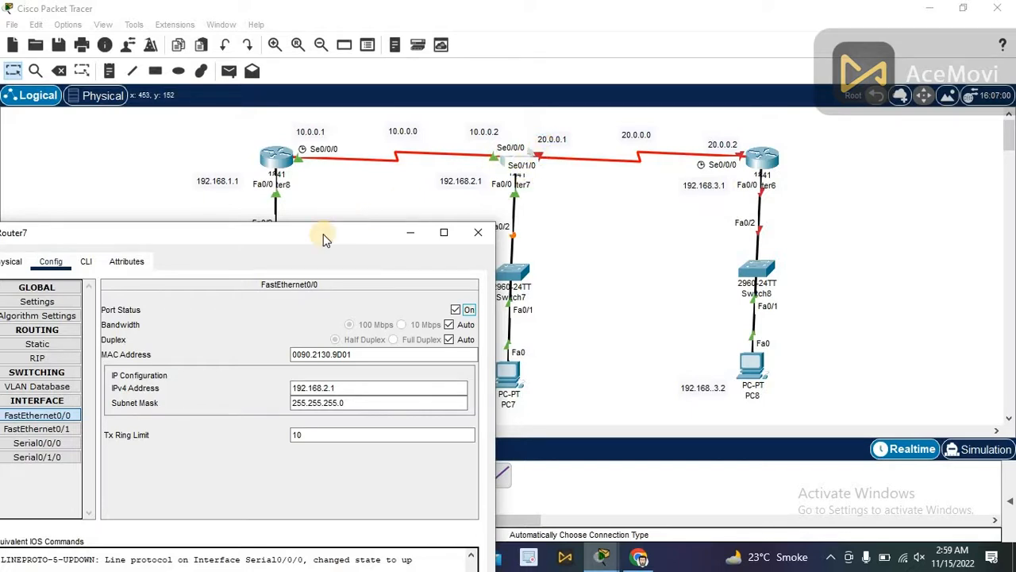
drag(323, 238, 613, 67)
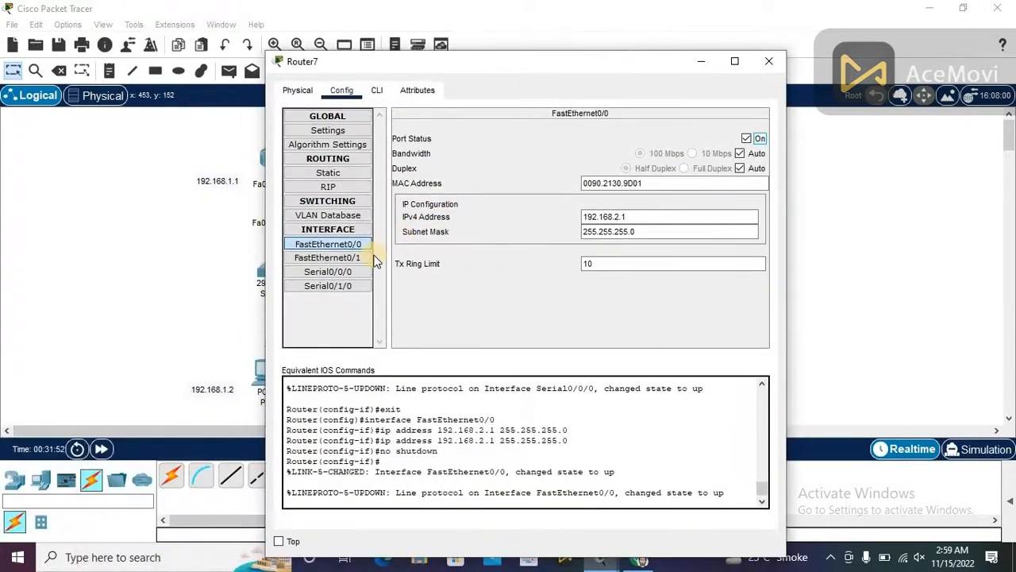
click(342, 287)
click(626, 195)
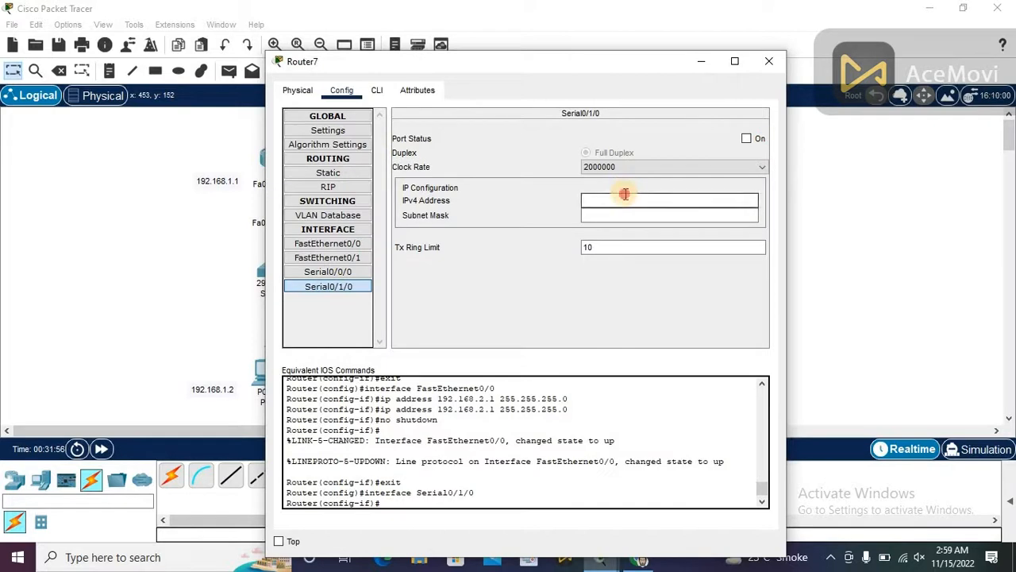
drag(626, 62, 616, 232)
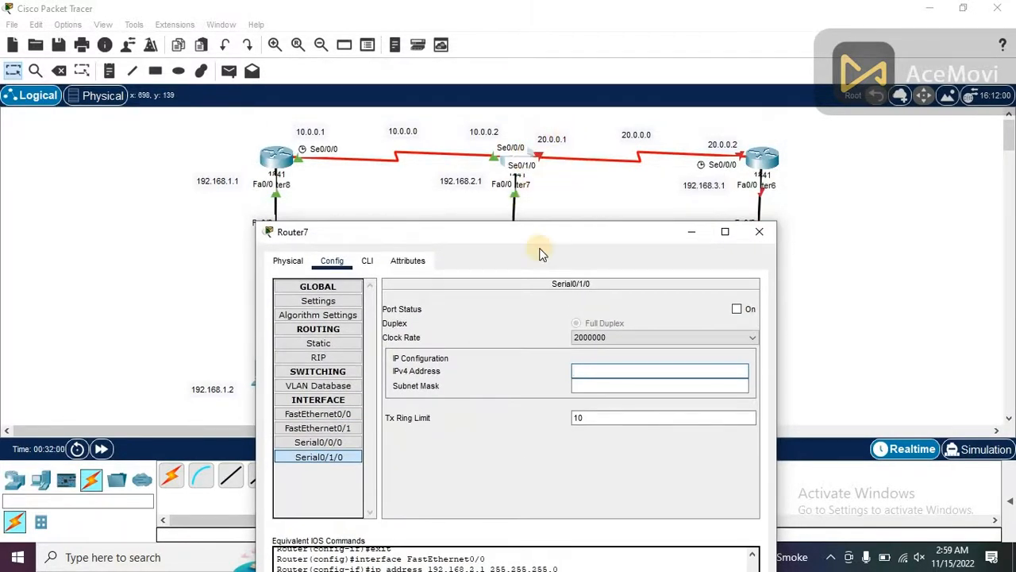
text(20.0.0.1)
key(Tab)
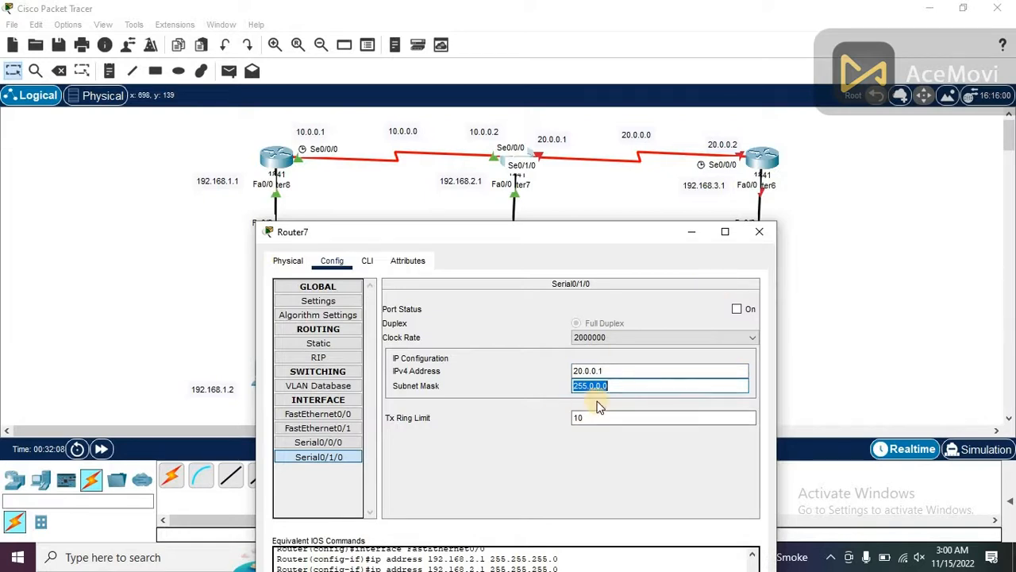
click(737, 310)
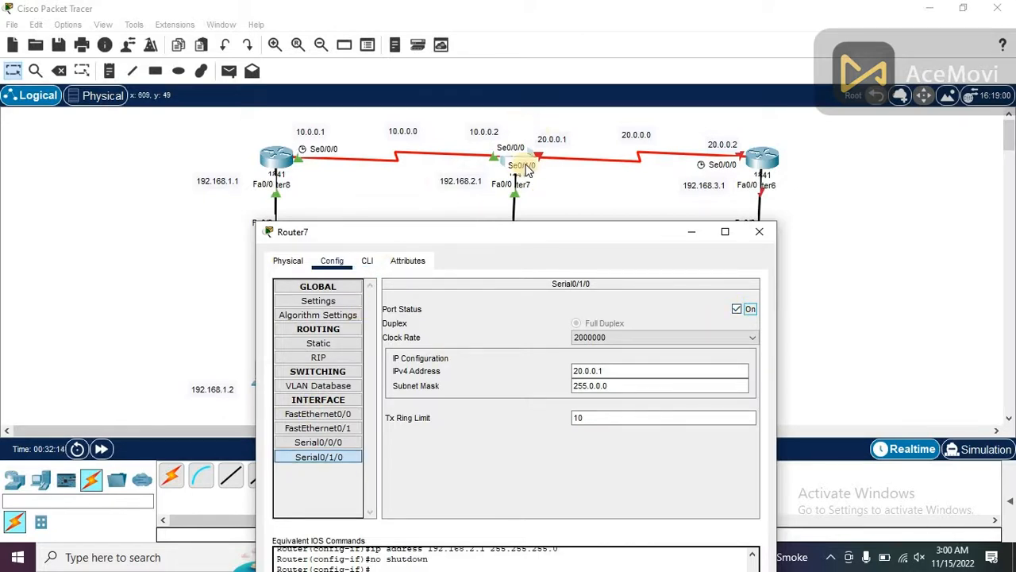
click(765, 235)
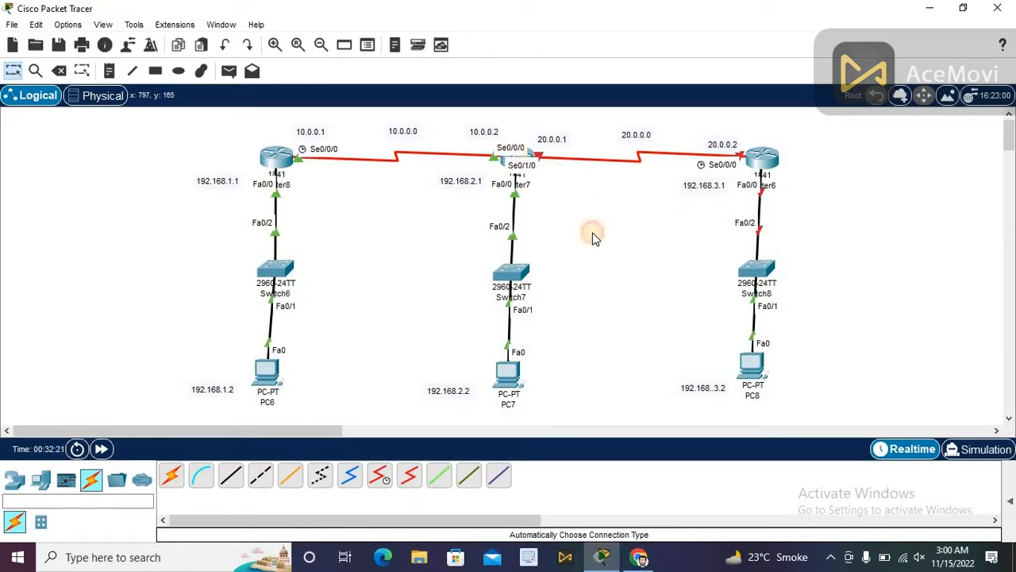
- Configure Router6's Serial0/0/0 interface with IPv4 address 20.0.0.2 and subnet mask 255.0.0.0, and switch the port on
mouse_move(530, 154)
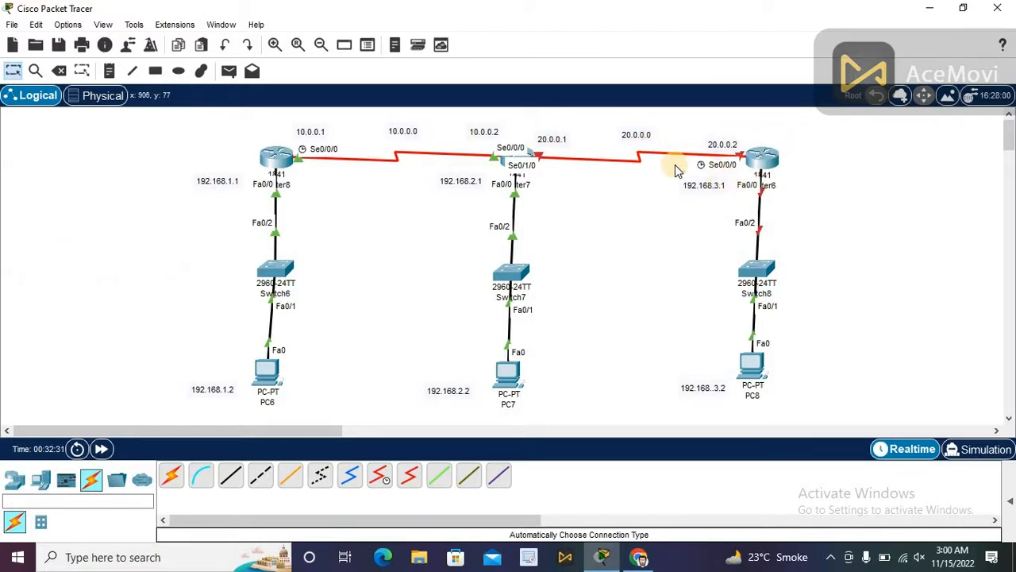
click(776, 156)
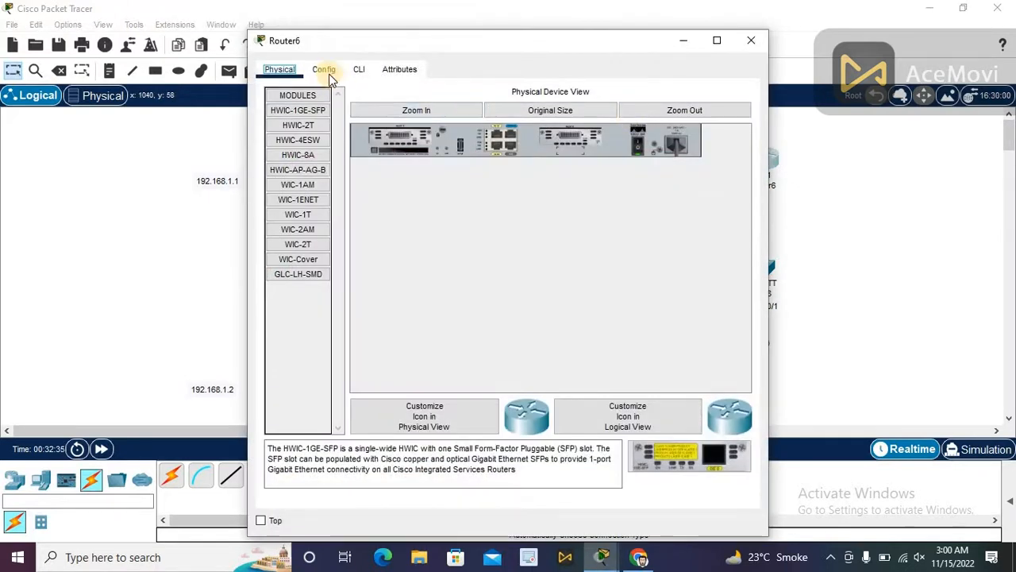
click(325, 71)
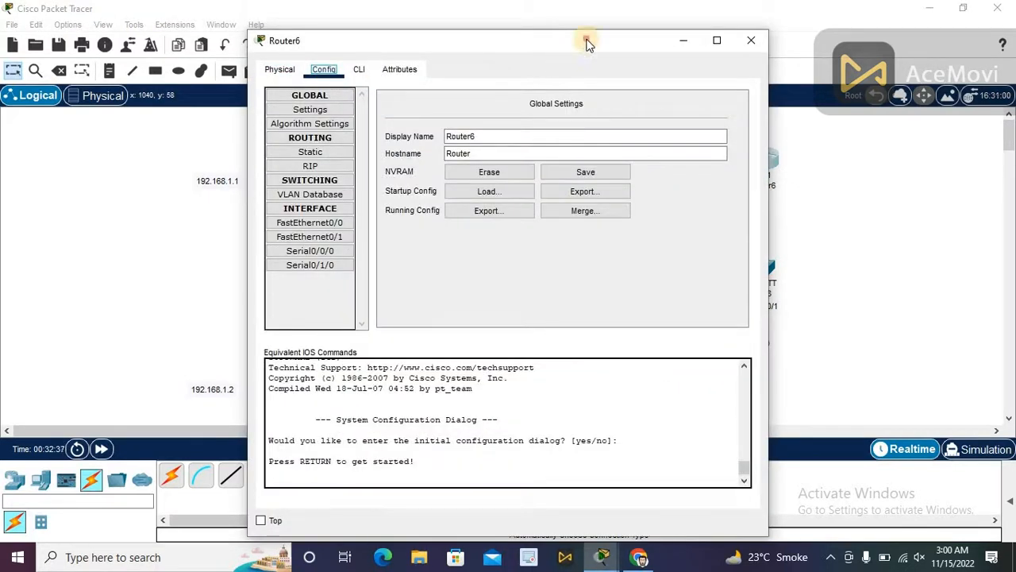
drag(587, 44, 365, 37)
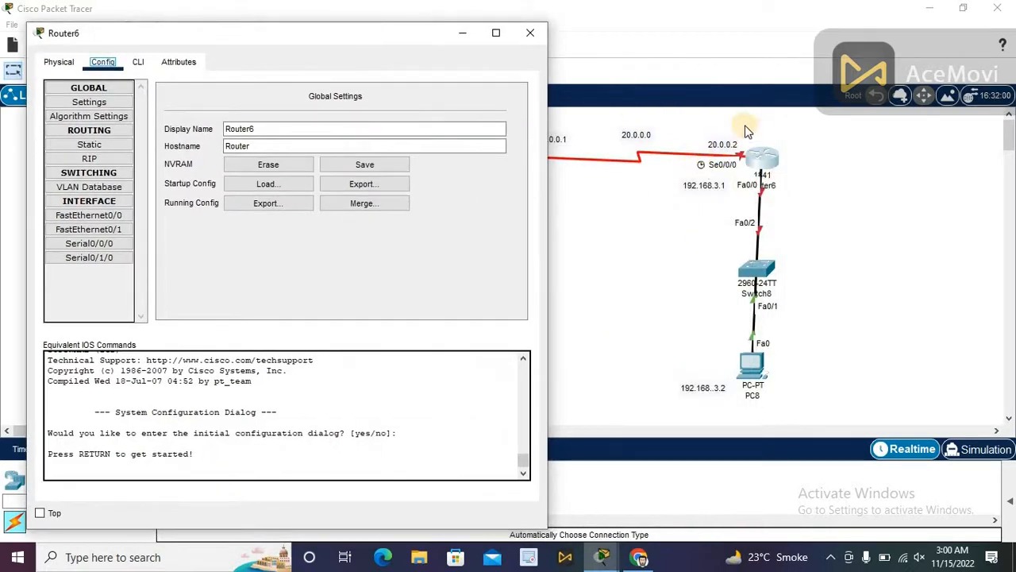
click(113, 246)
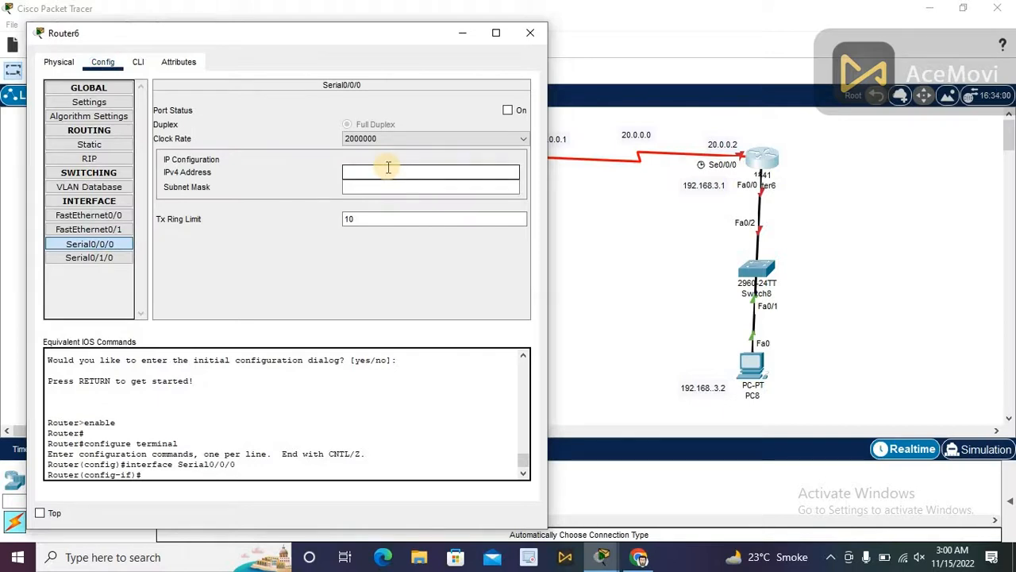
click(388, 168)
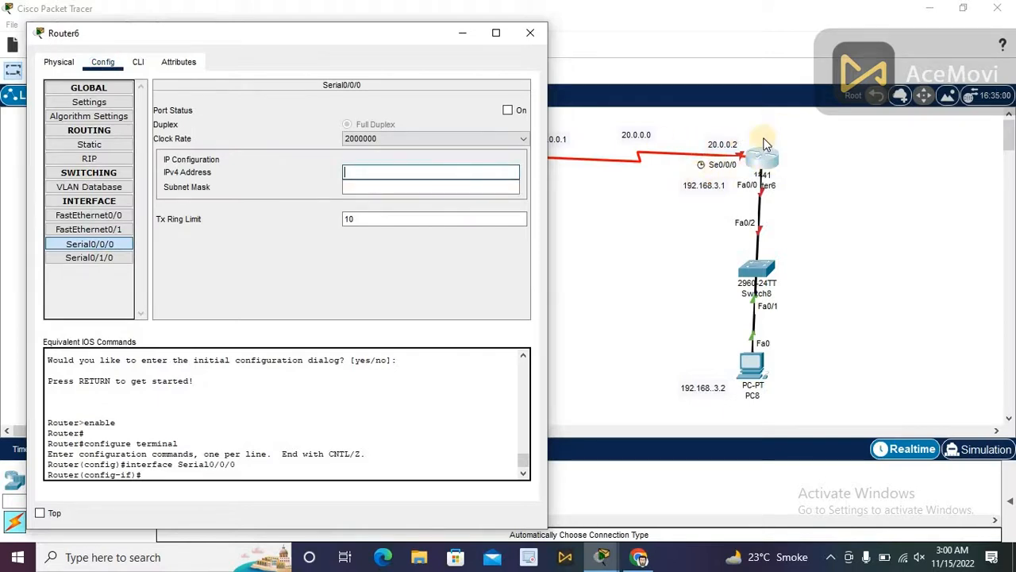
text(20.0.0.2)
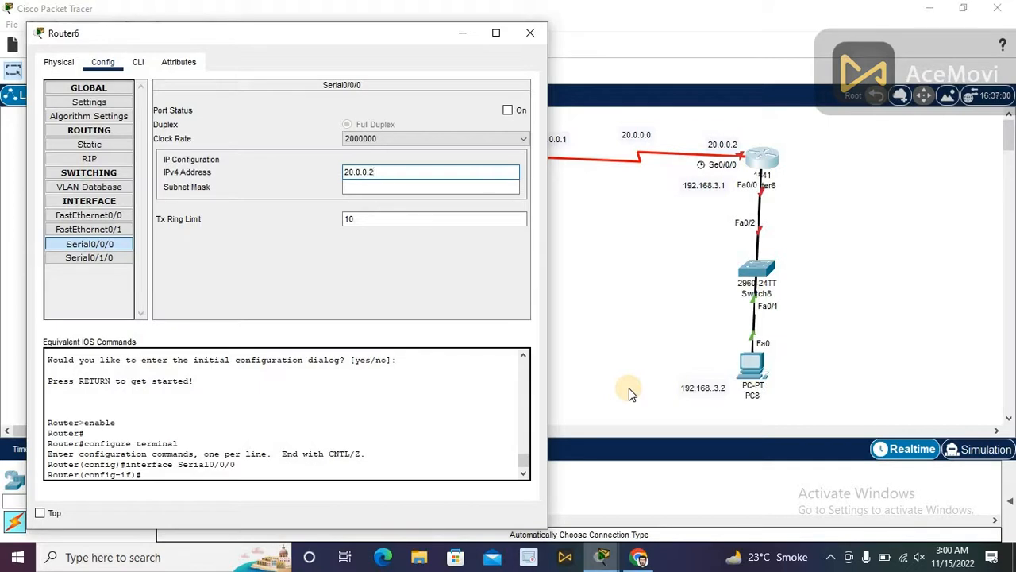
key(Tab)
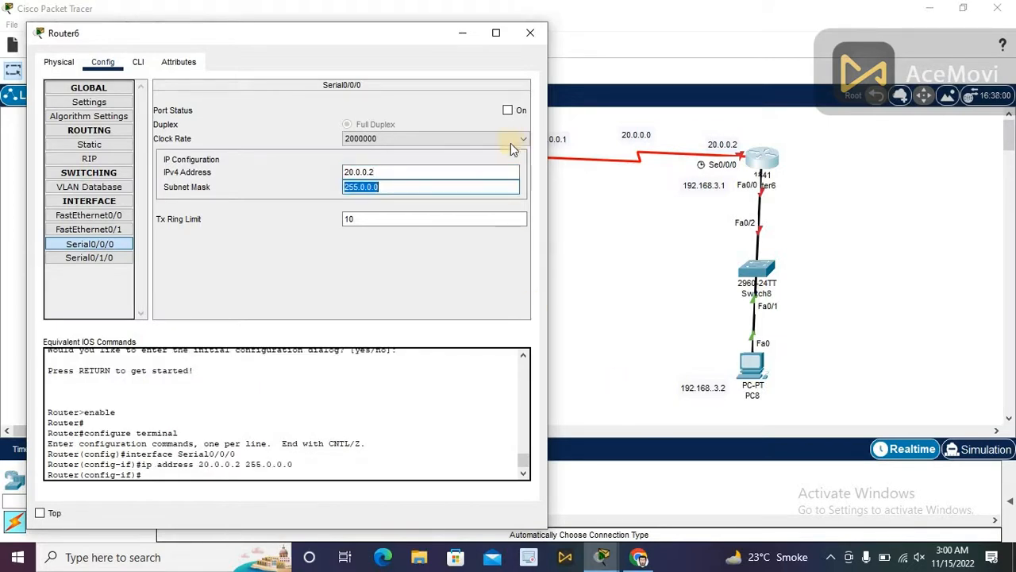
click(508, 110)
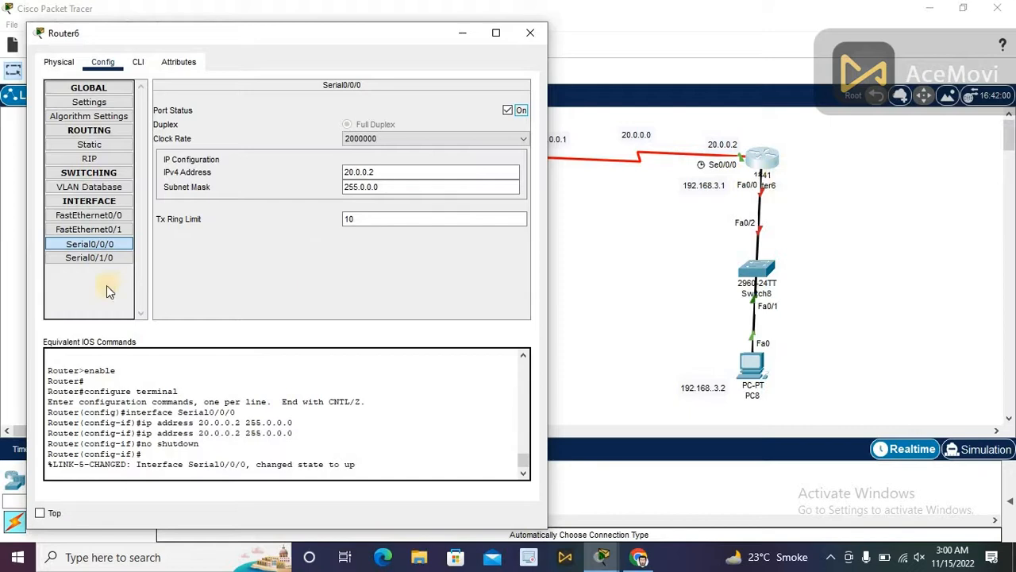
- Configure Router6's FastEthernet0/0 with IPv4 address 192.168.3.1 and subnet mask 255.255.255.0, switch the port on, and close the router's window
click(115, 218)
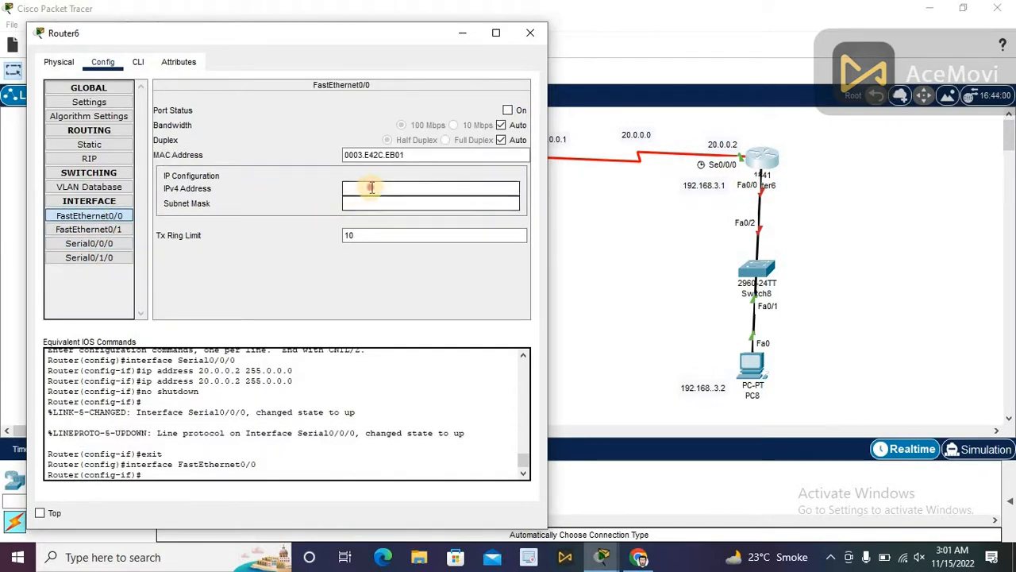
click(371, 187)
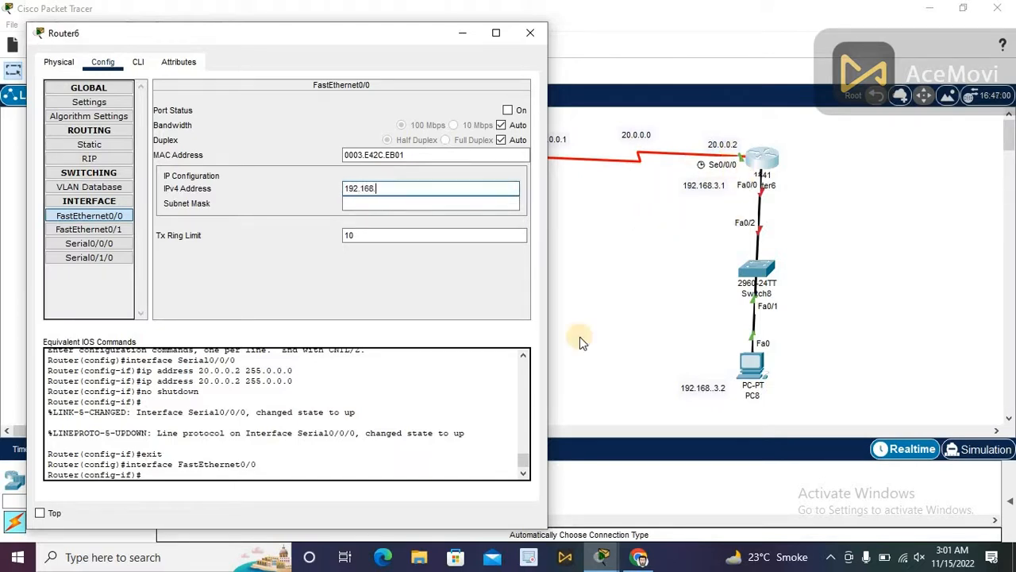
text(192.168.3.1)
key(Tab)
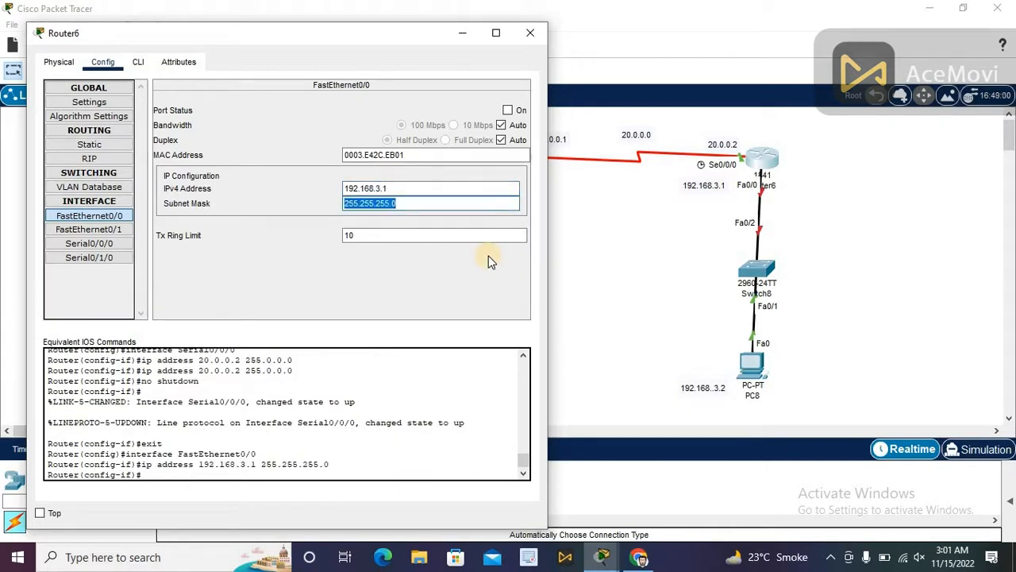
click(508, 110)
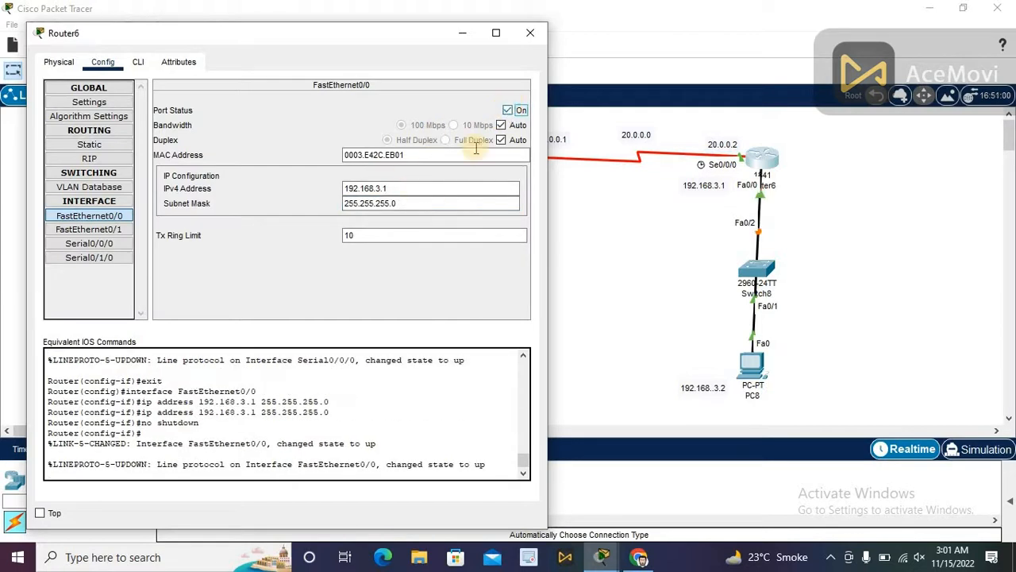
click(539, 33)
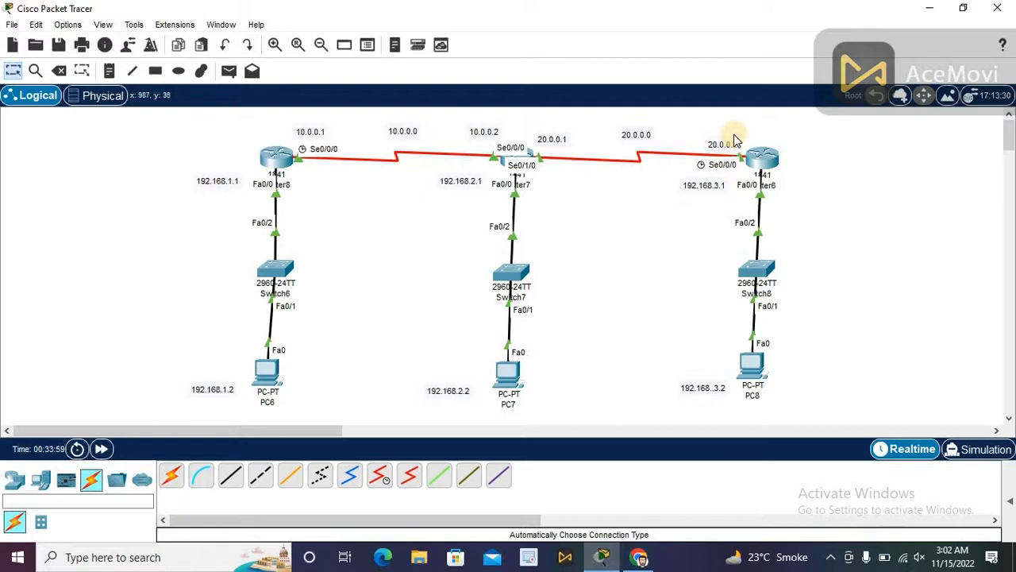
- Add the networks 10.0.0.0 and 192.168.1.0 to Router8's RIP routing and close the router's window
click(287, 162)
drag(410, 42, 666, 72)
click(567, 196)
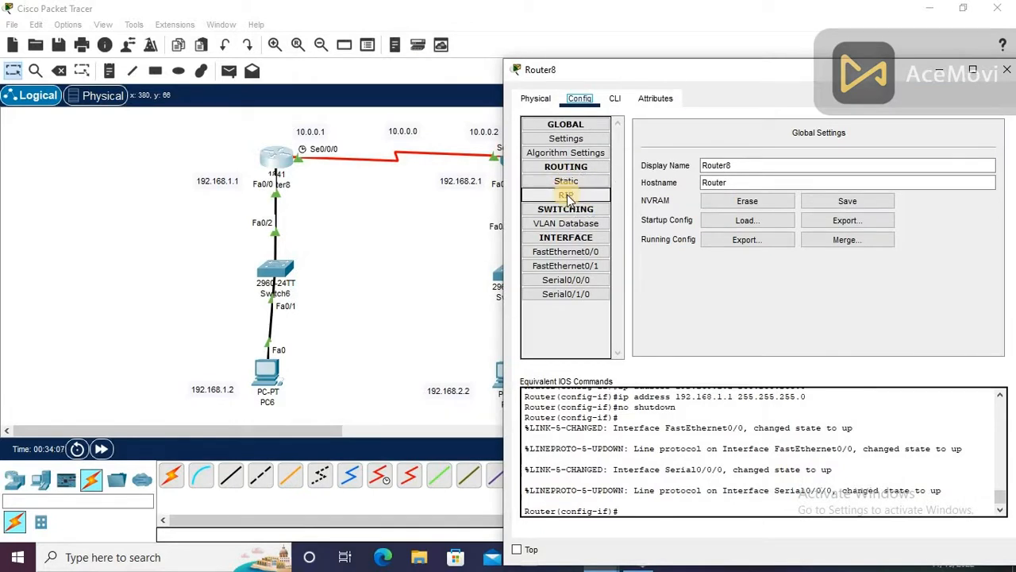
click(567, 196)
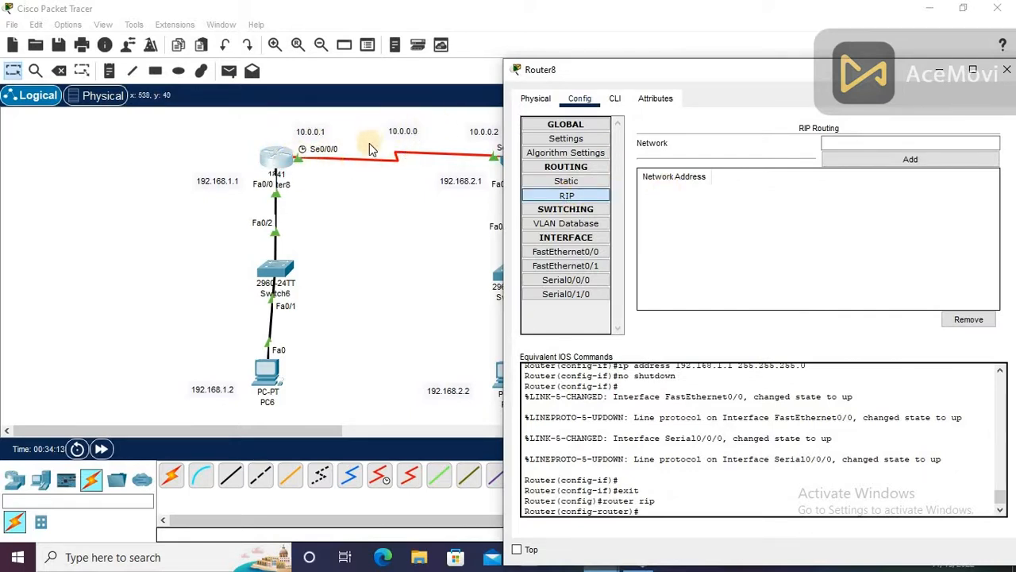
click(846, 140)
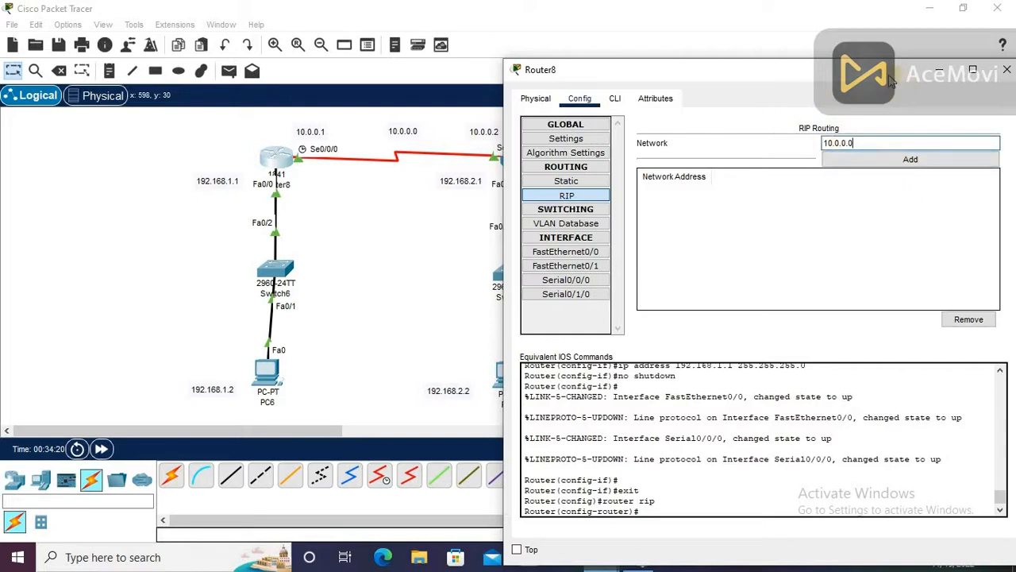
drag(843, 117, 761, 115)
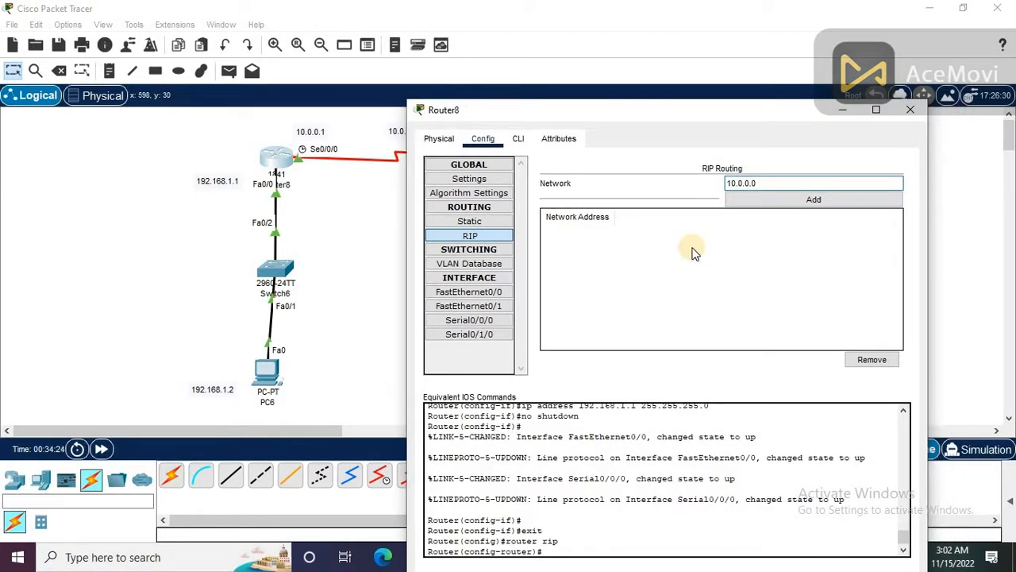
click(772, 202)
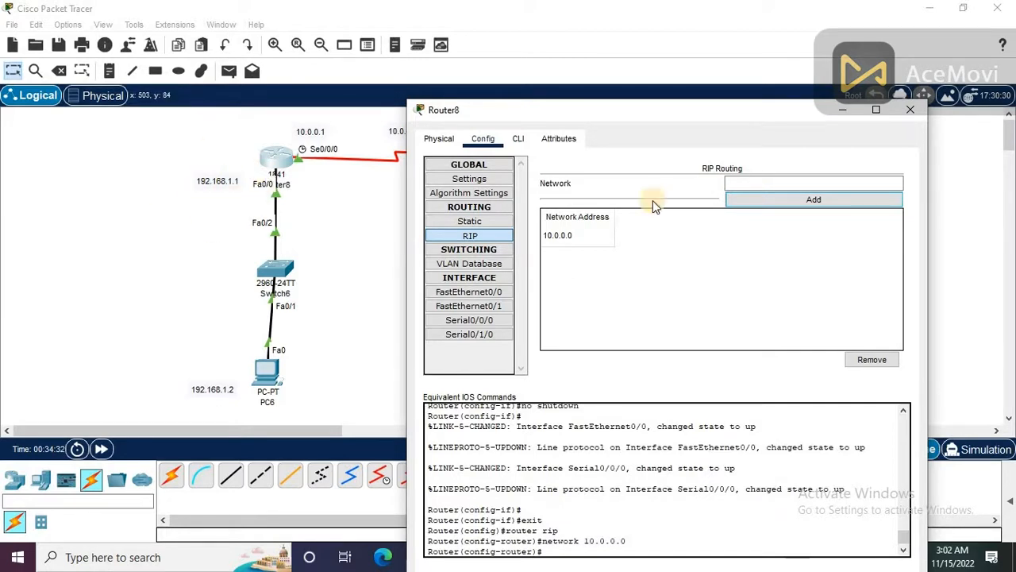
click(774, 185)
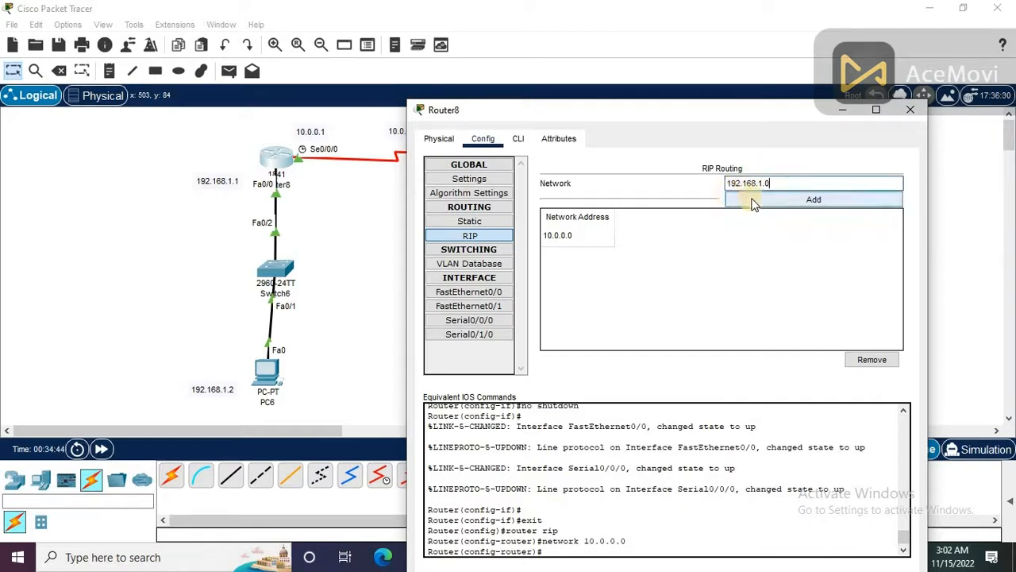
click(757, 200)
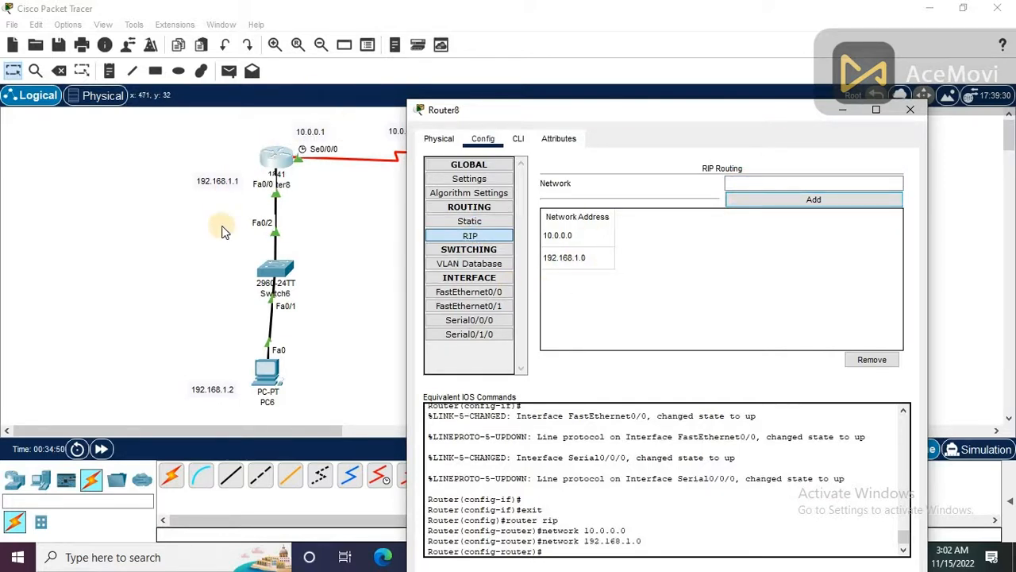
click(913, 112)
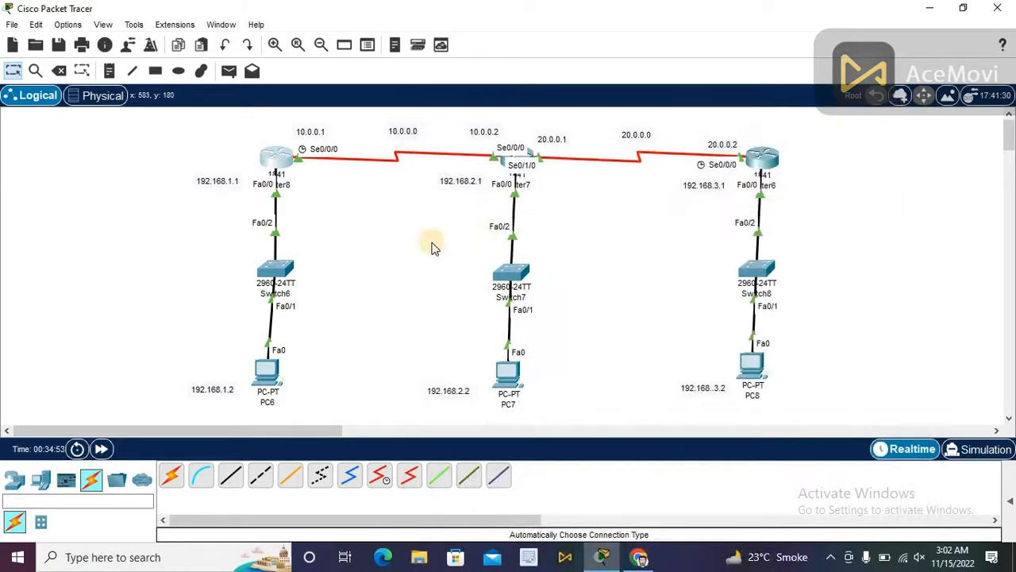
- Add the networks 10.0.0.0, 192.168.2.0 and 20.0.0.0 to Router7's RIP routing and close the router's window
click(516, 157)
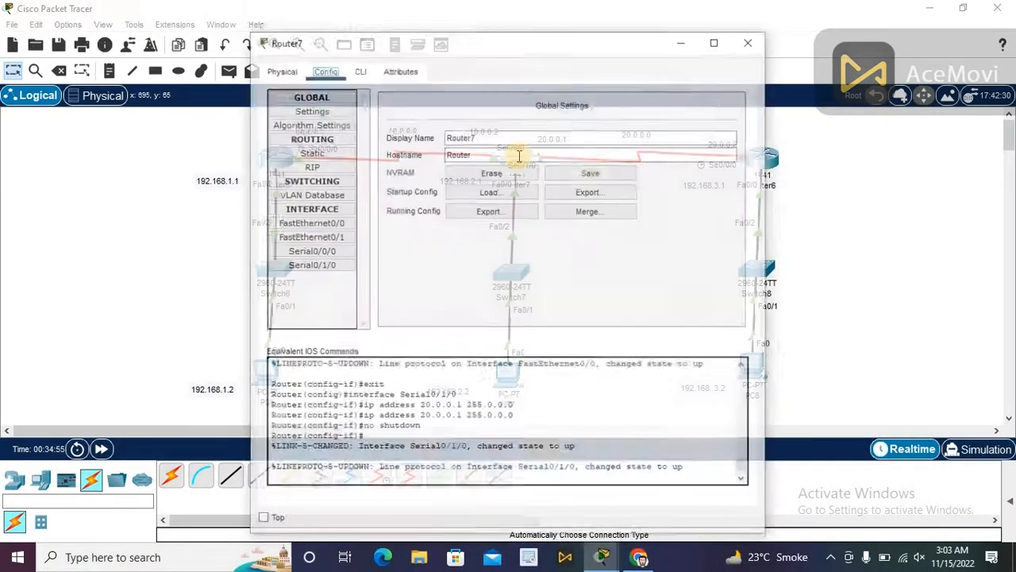
click(309, 164)
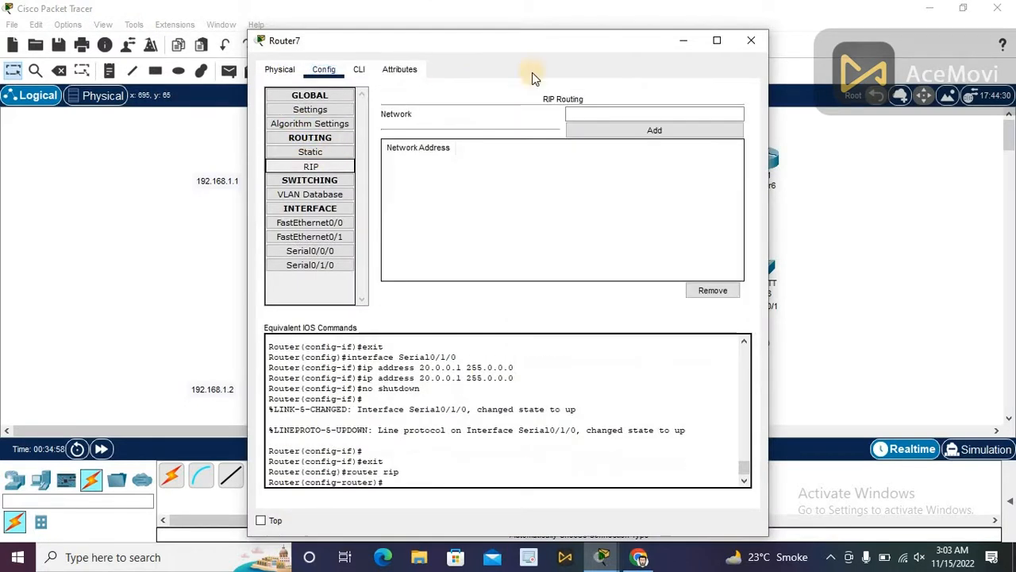
drag(576, 47, 227, 29)
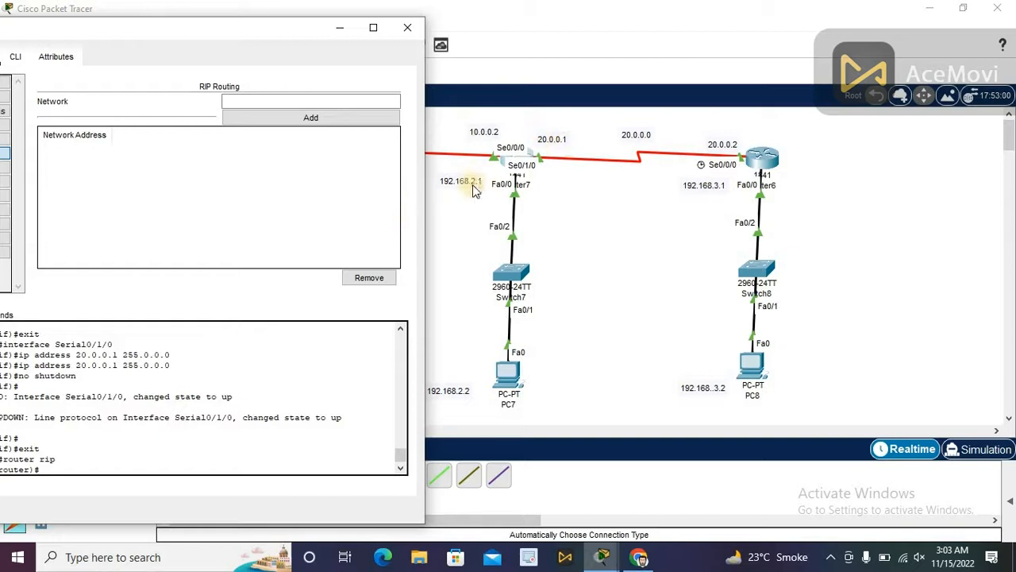
click(349, 100)
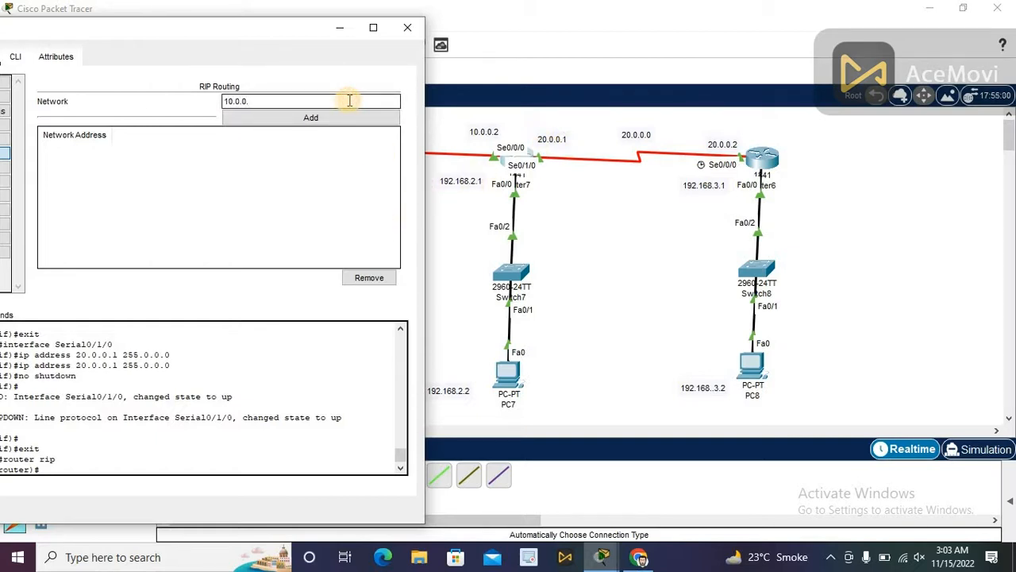
click(338, 117)
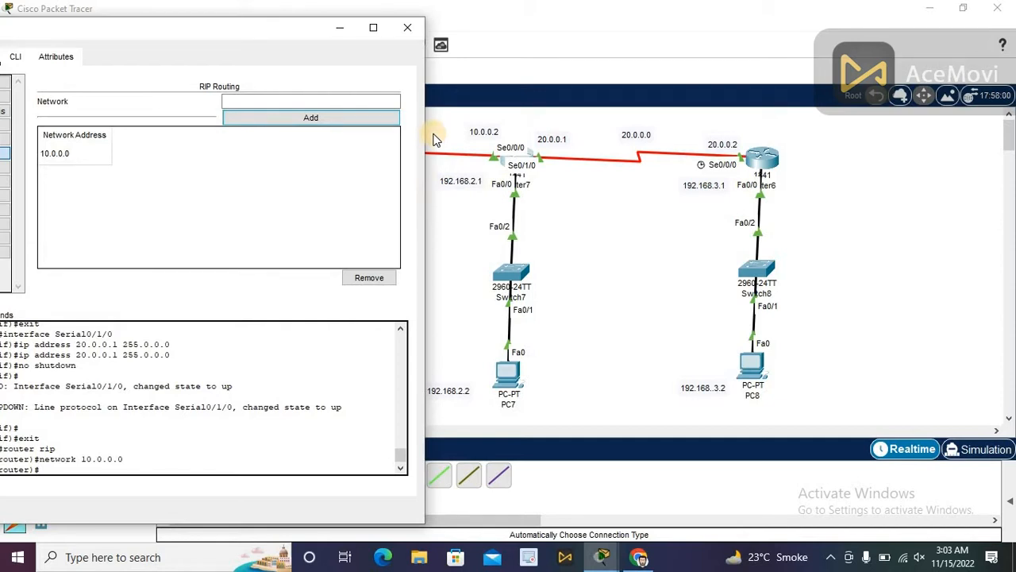
click(330, 101)
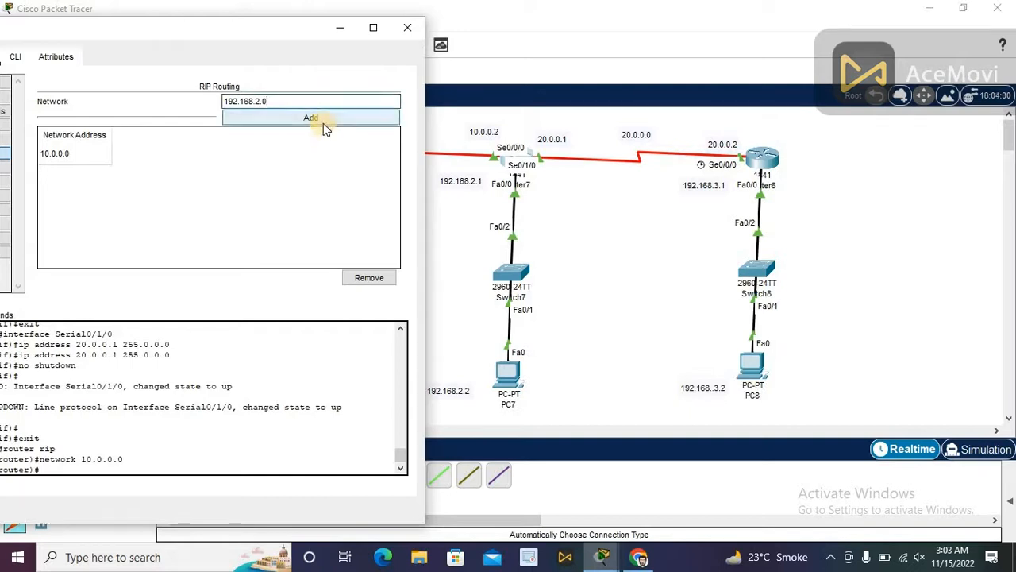
click(324, 119)
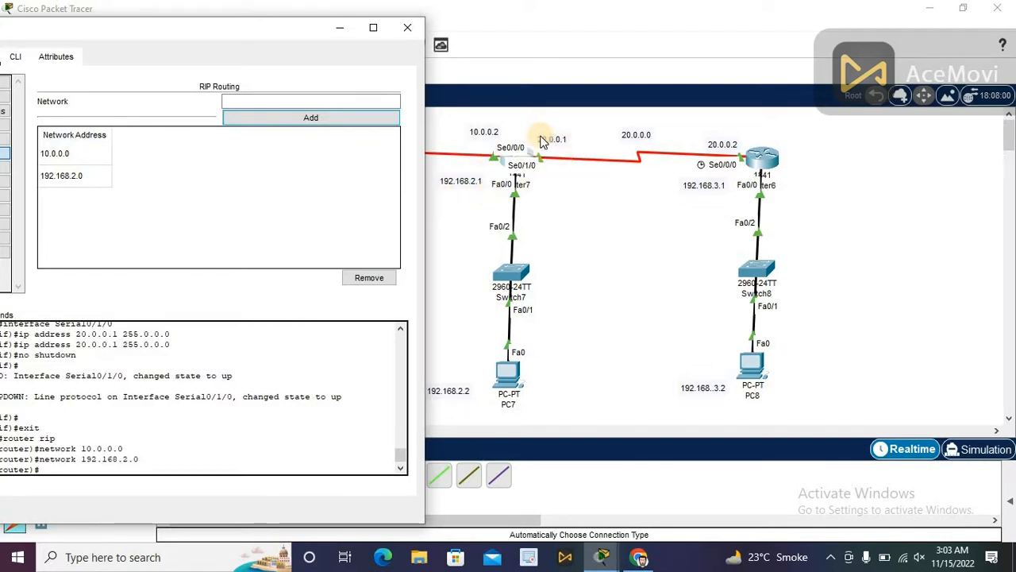
click(357, 96)
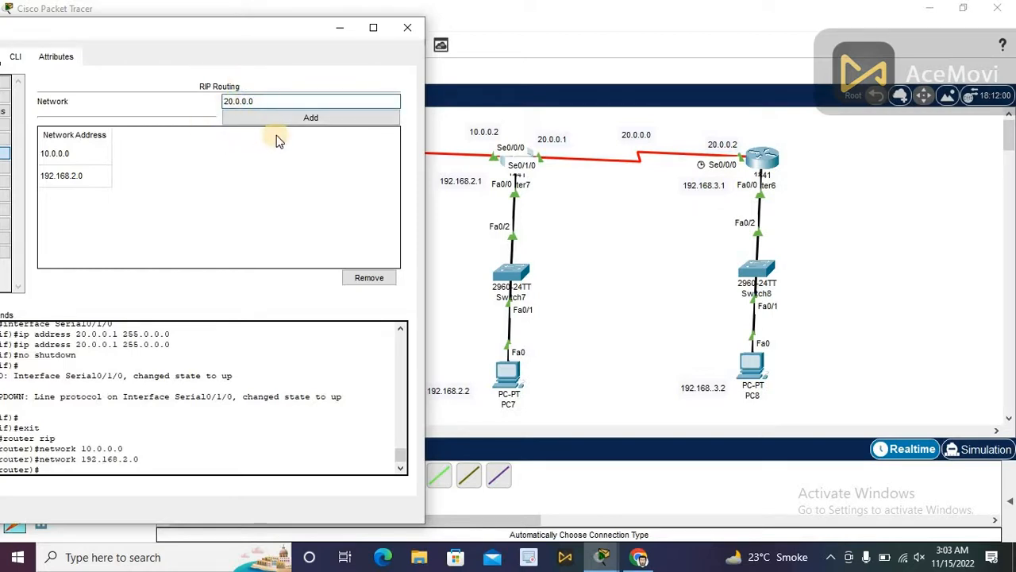
click(304, 121)
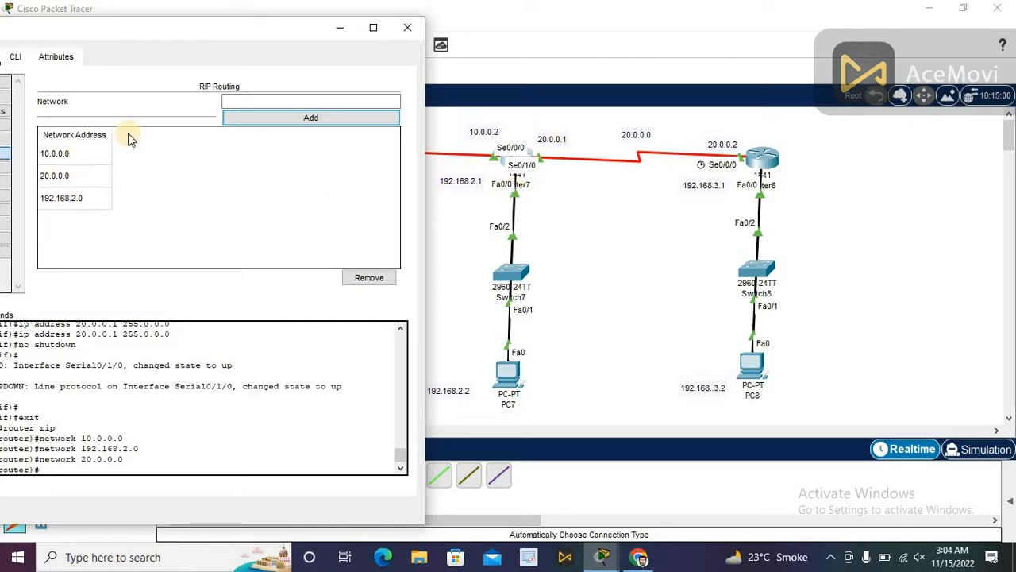
click(410, 30)
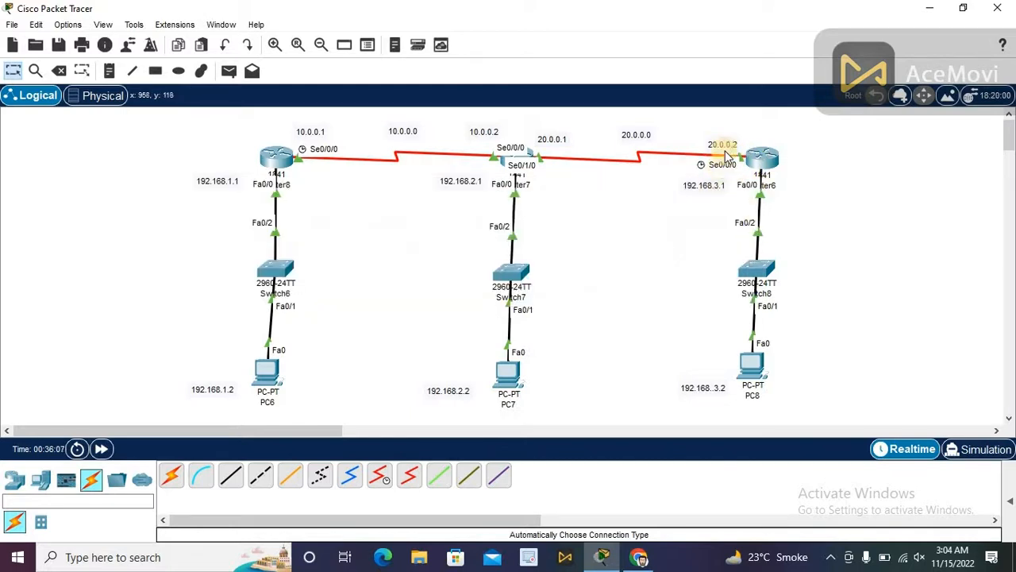
- Add the networks 20.0.0.0 and 192.168.3.0 to Router6's RIP routing and close the router's window
click(774, 165)
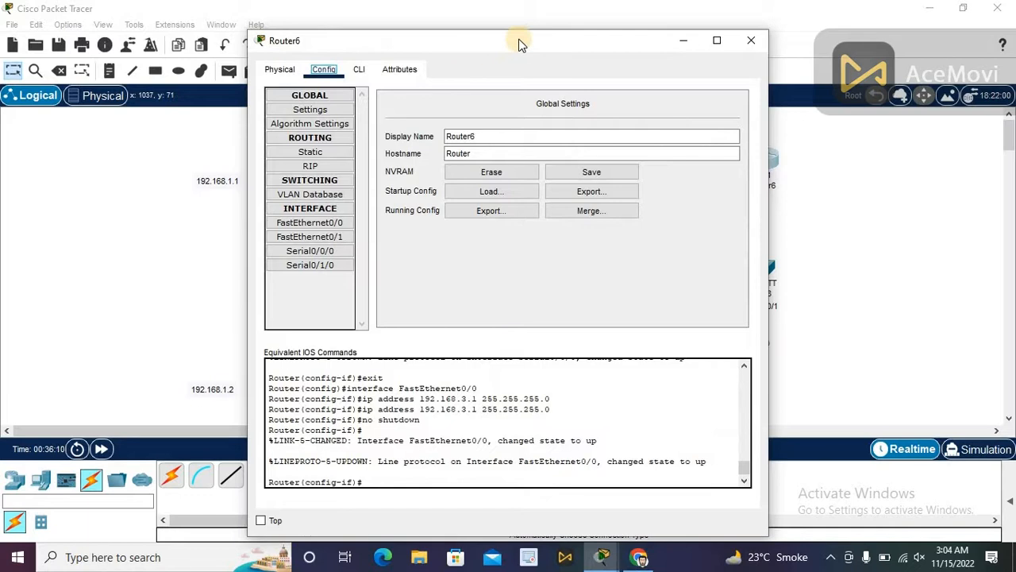
drag(517, 43, 333, 21)
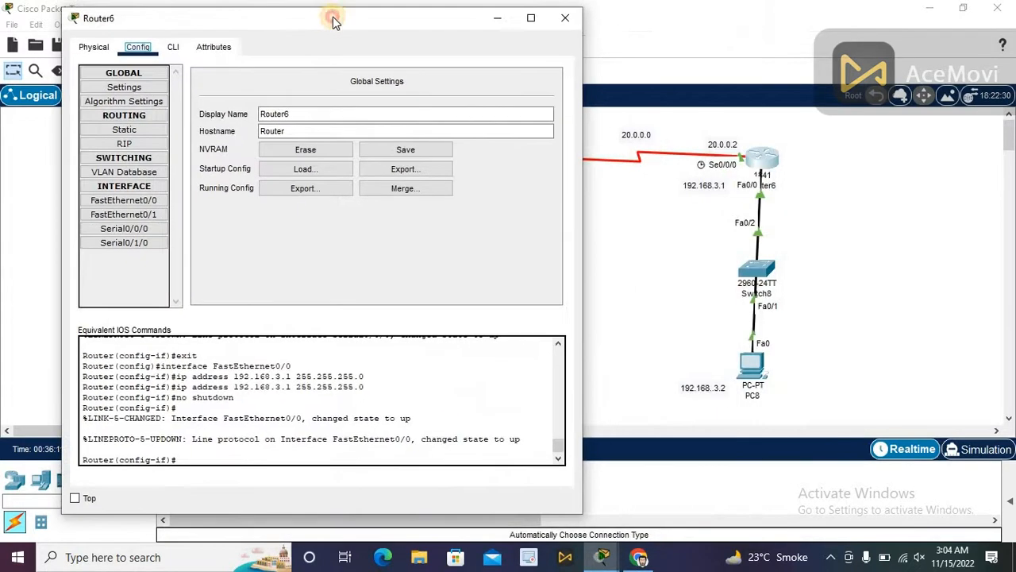
click(142, 143)
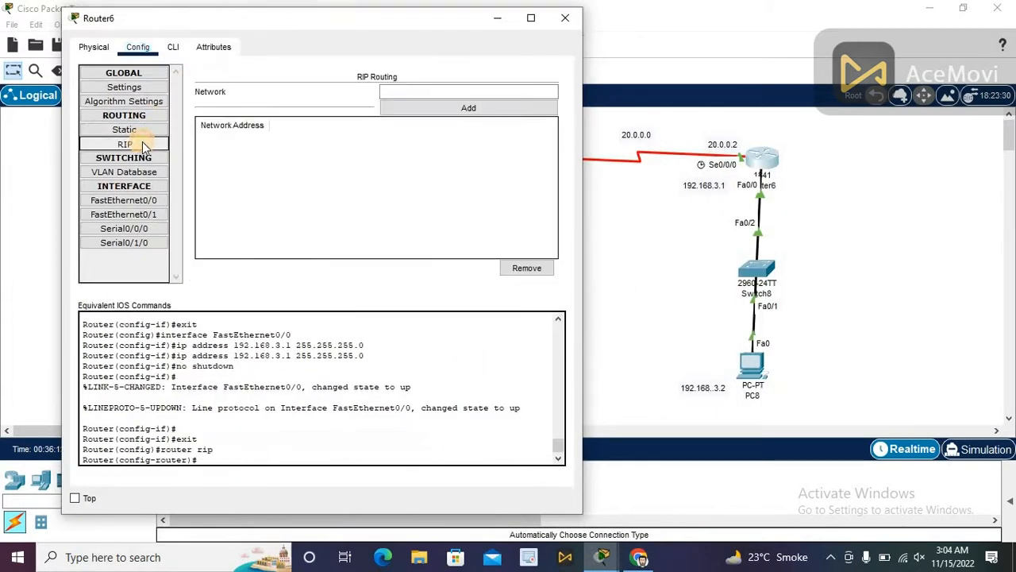
click(510, 91)
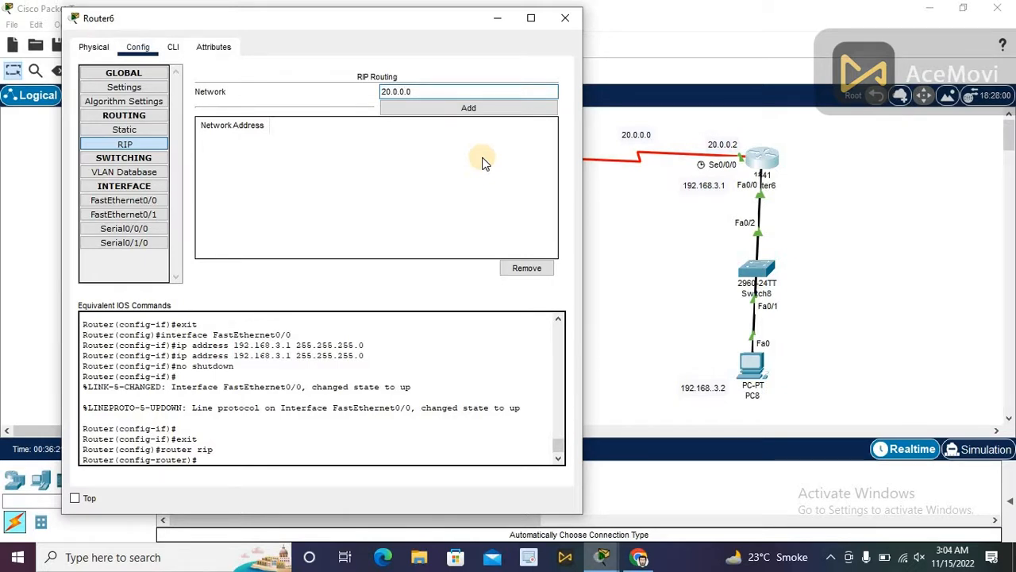
click(482, 117)
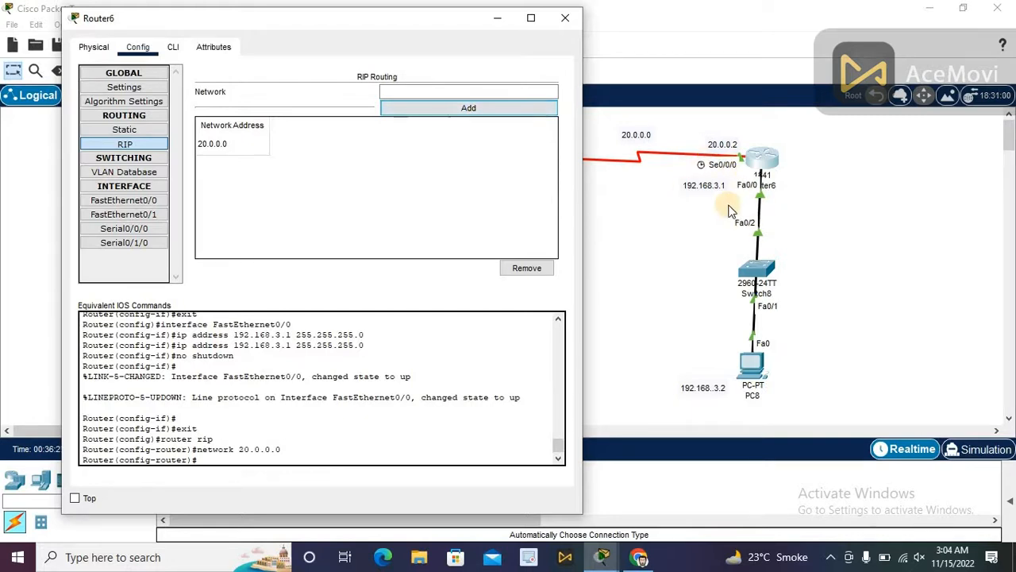
click(541, 87)
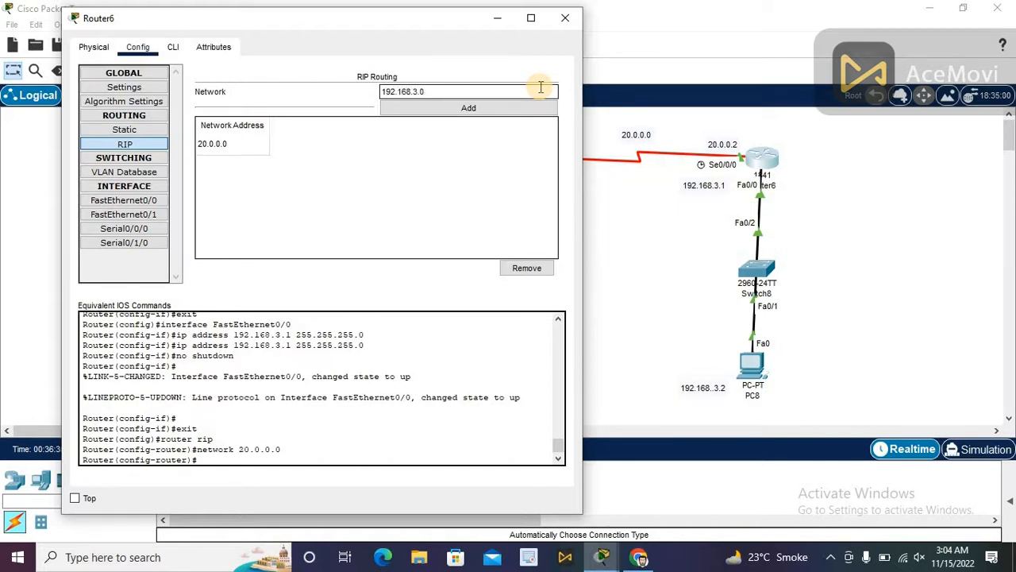
click(445, 118)
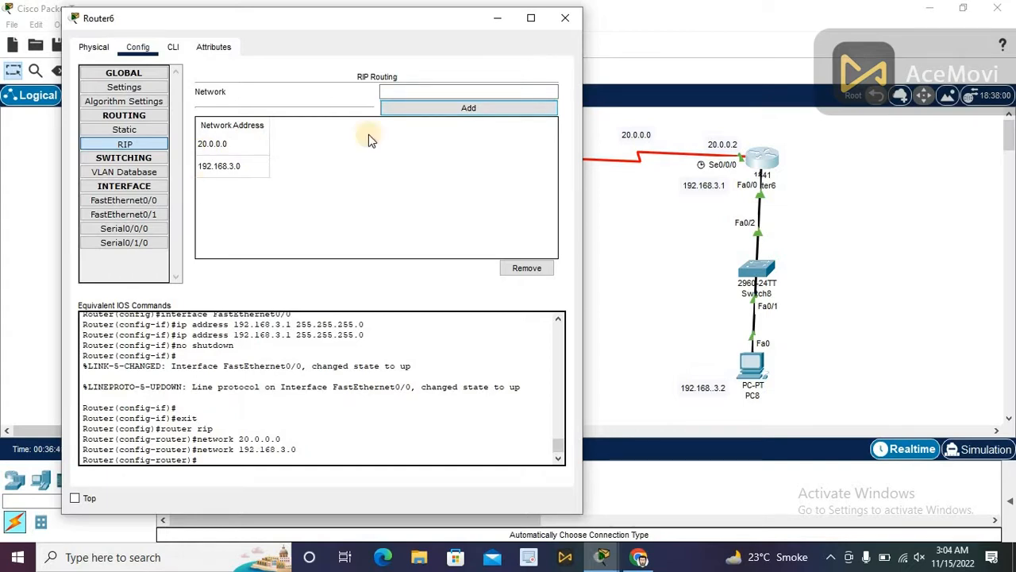
click(565, 17)
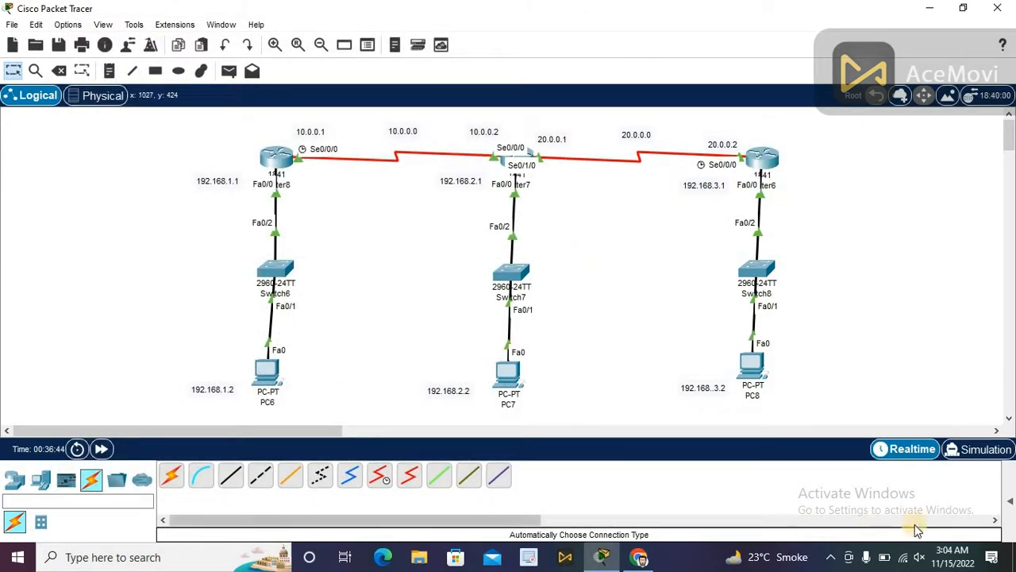
- Show the PDU list and send a simple PDU from PC6 to PC8 to test connectivity
click(1010, 503)
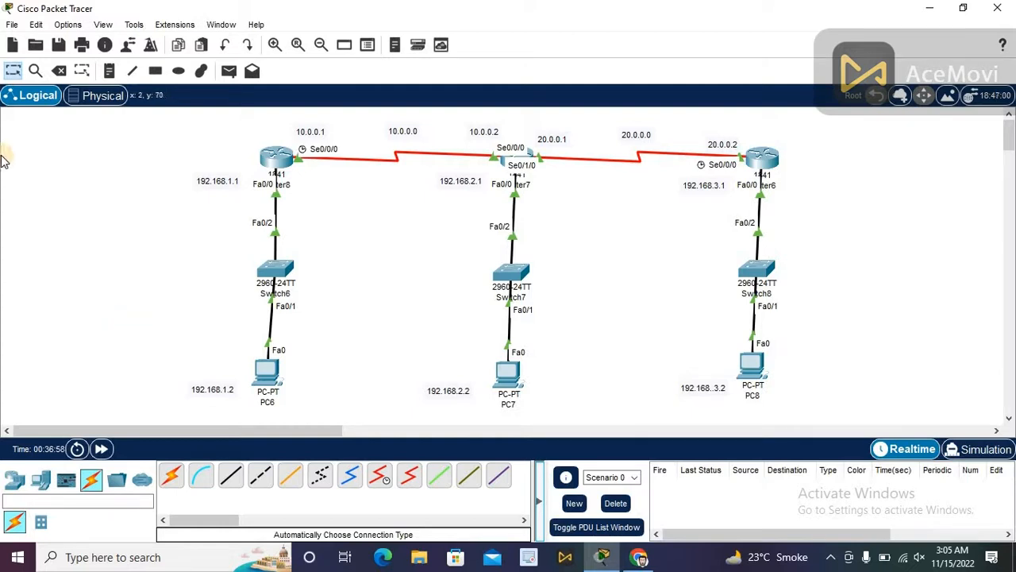
click(228, 72)
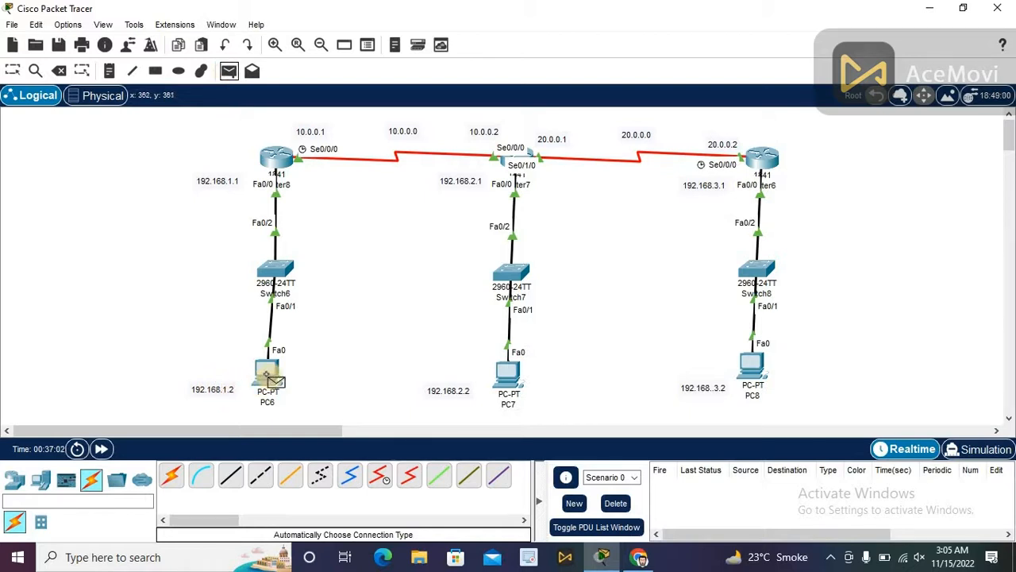
click(268, 374)
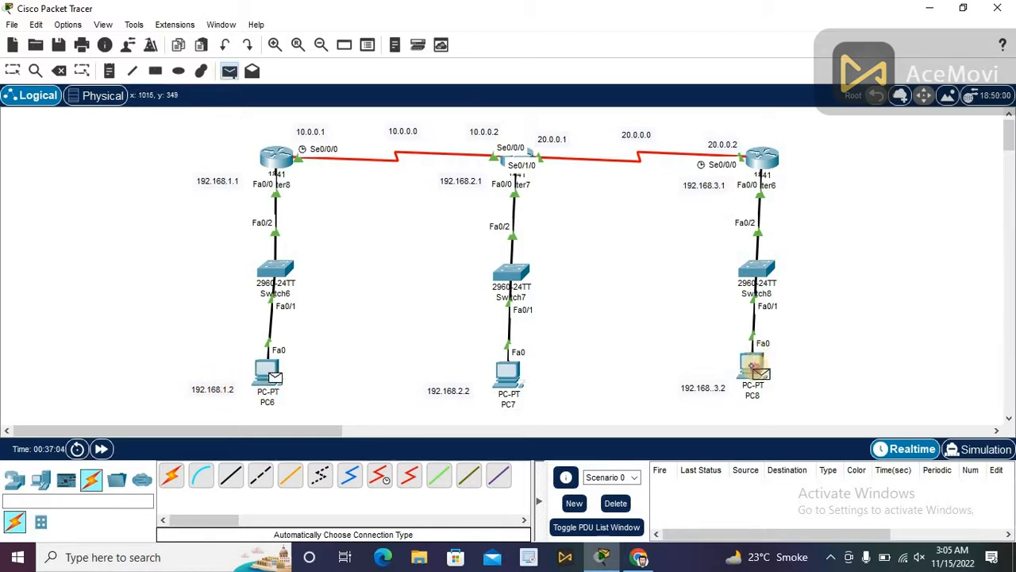
click(755, 369)
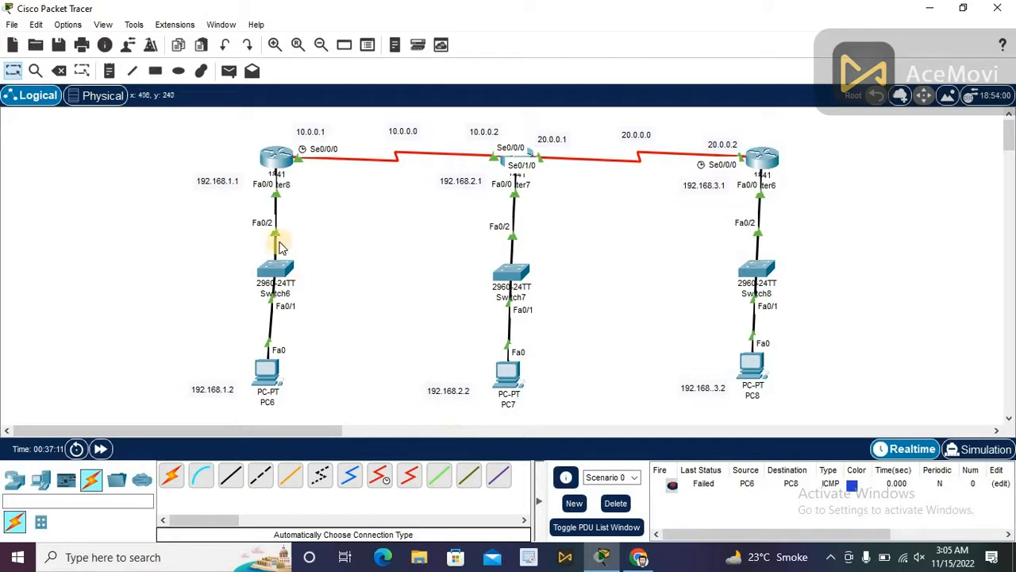
- Send a simple PDU from PC8 to PC6 and another from PC6 to PC8 to test connectivity both ways
click(230, 73)
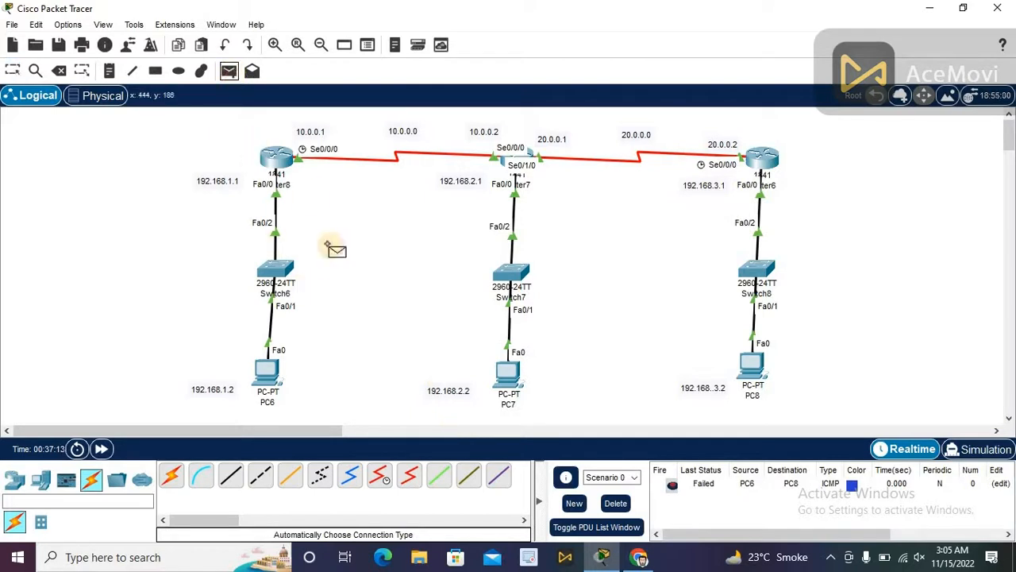
click(752, 367)
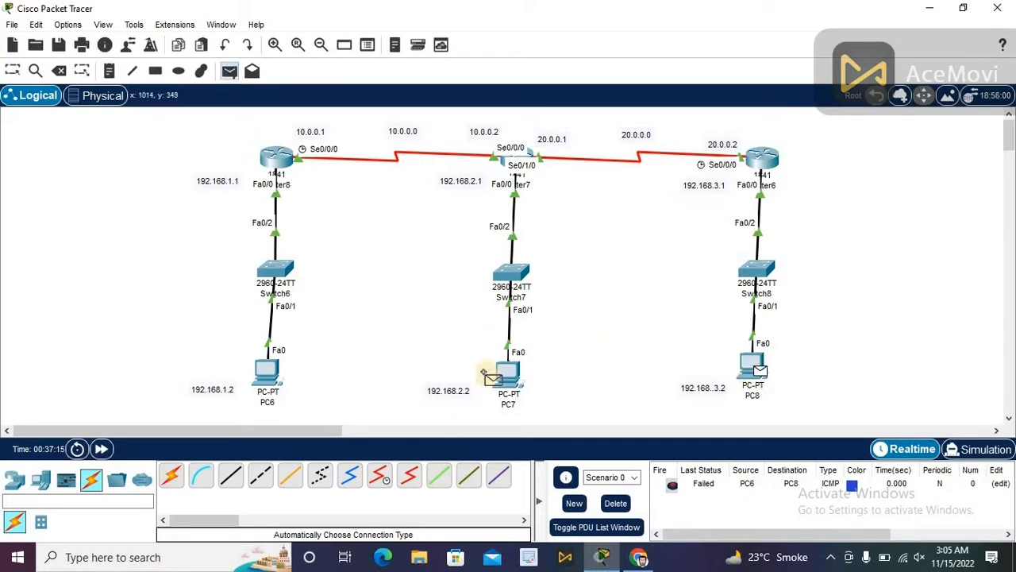
click(272, 371)
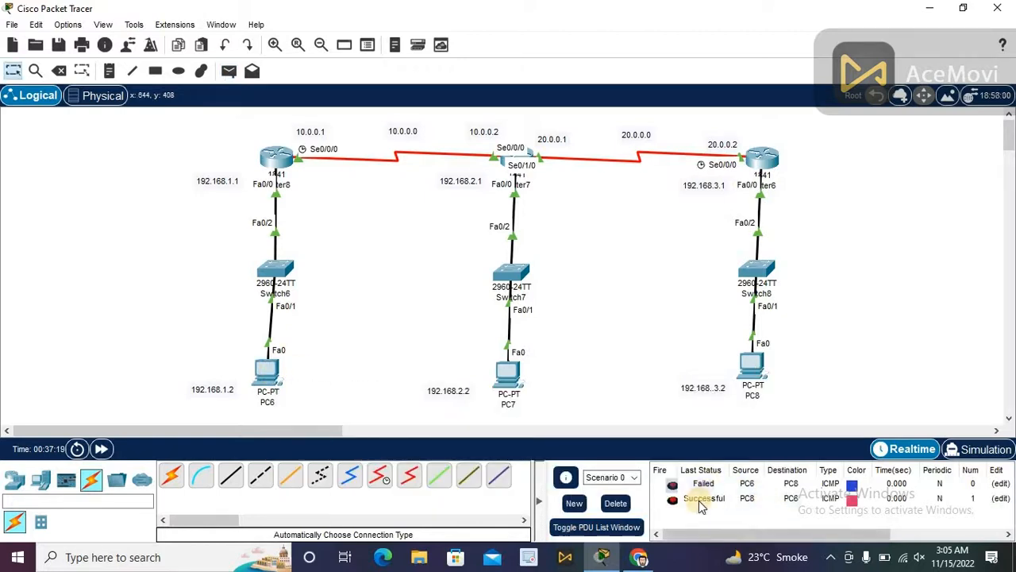
click(232, 76)
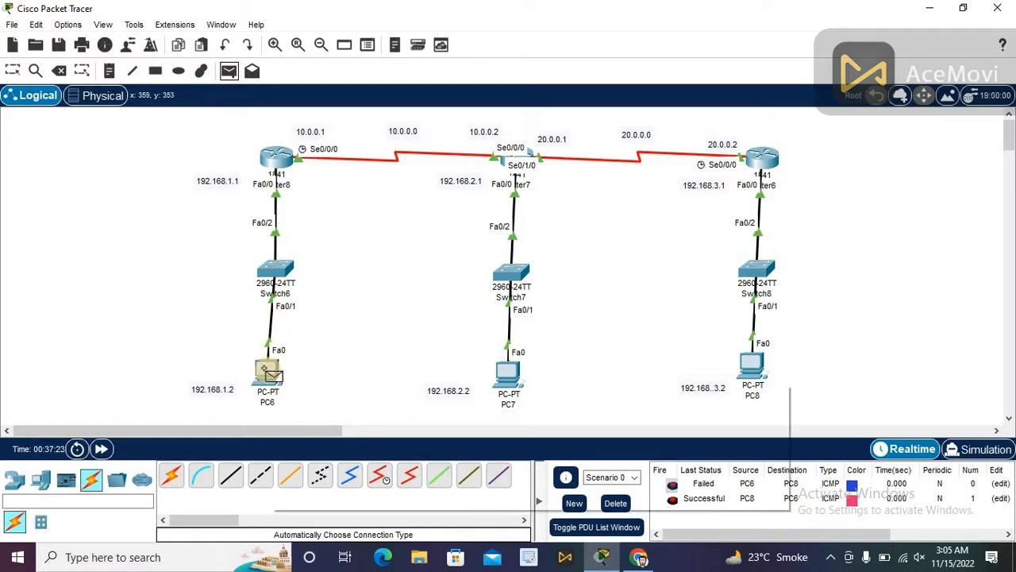
click(270, 371)
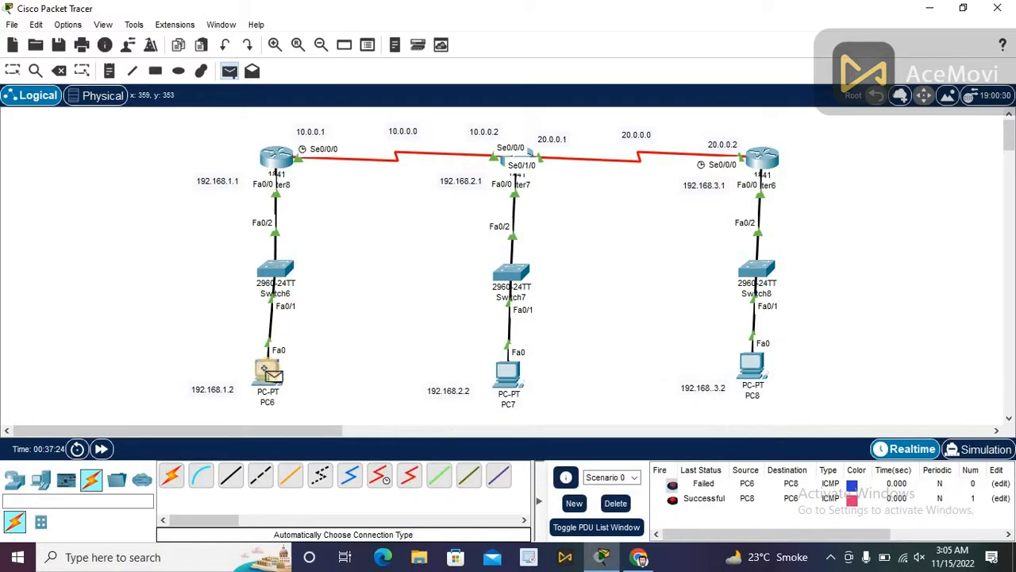
click(751, 362)
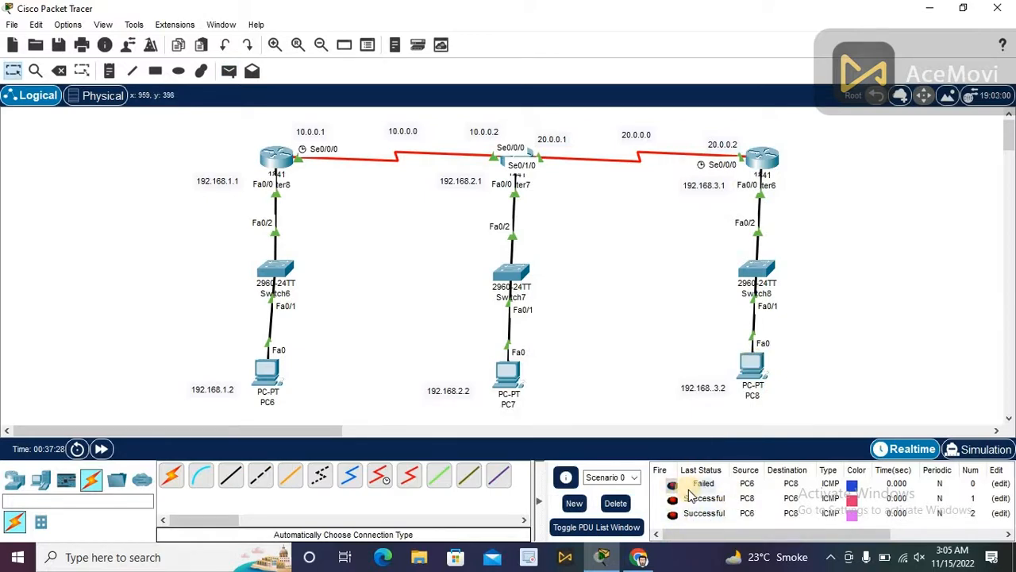
- Send simple PDUs from PC7 to PC8 and from PC8 to PC6, checking each one's status in the PDU list
click(230, 71)
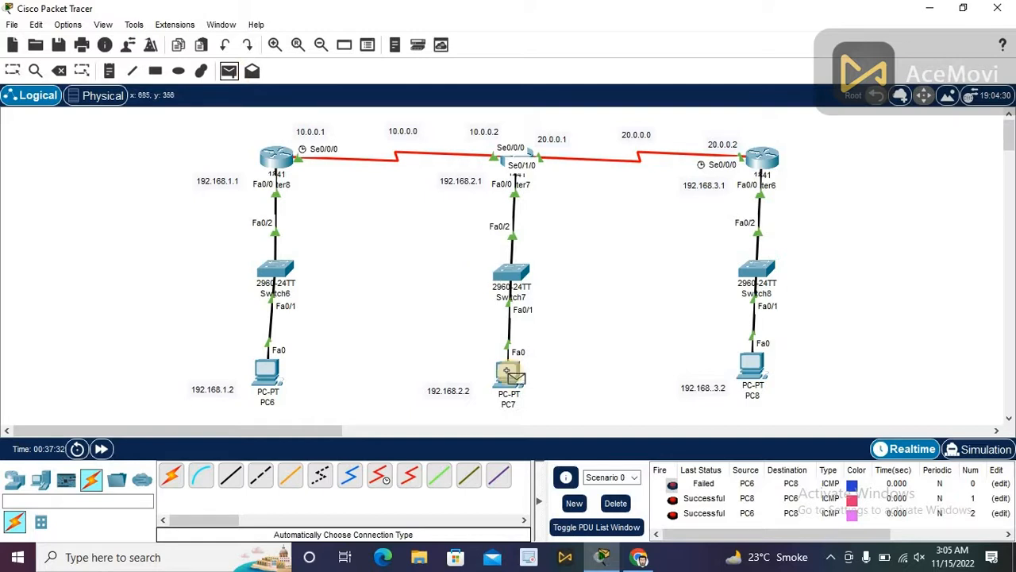
click(507, 370)
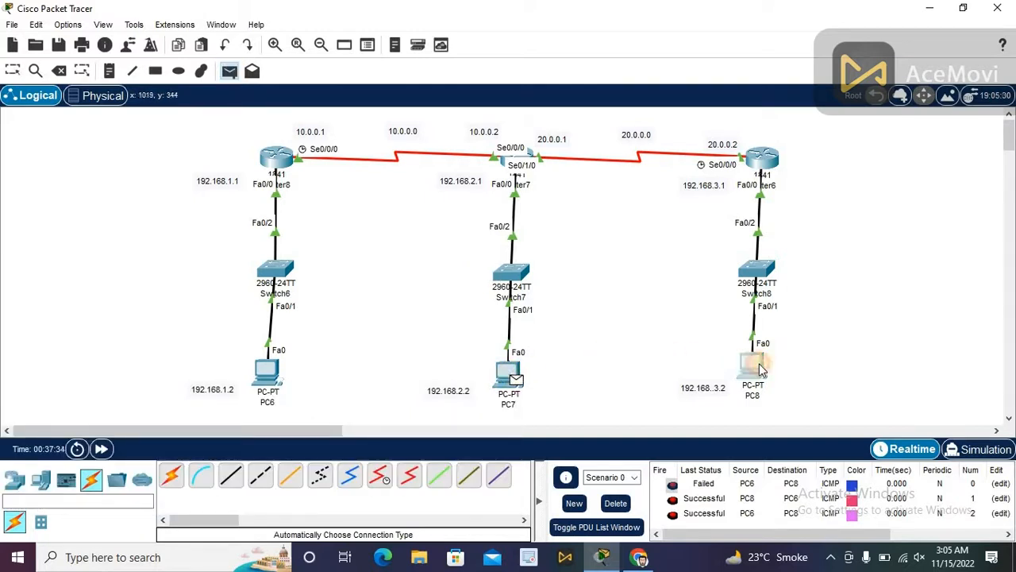
click(758, 367)
scroll(1012, 495, down, 1)
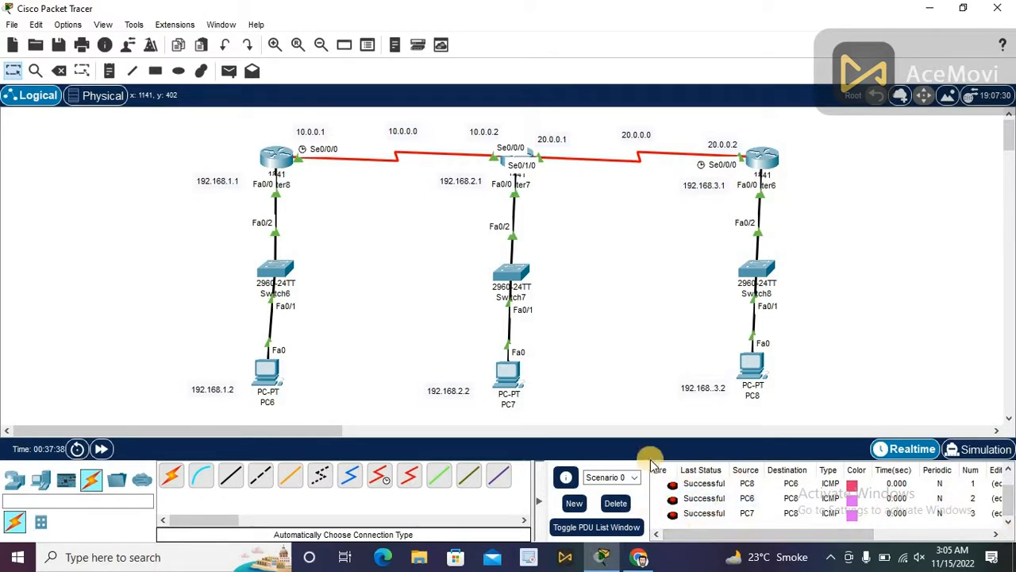
click(230, 72)
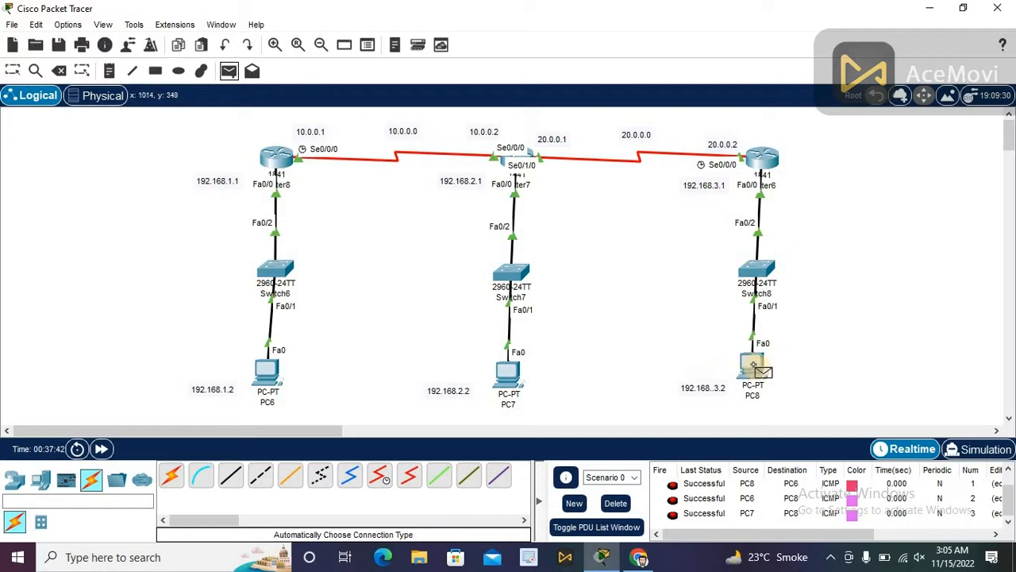
click(754, 365)
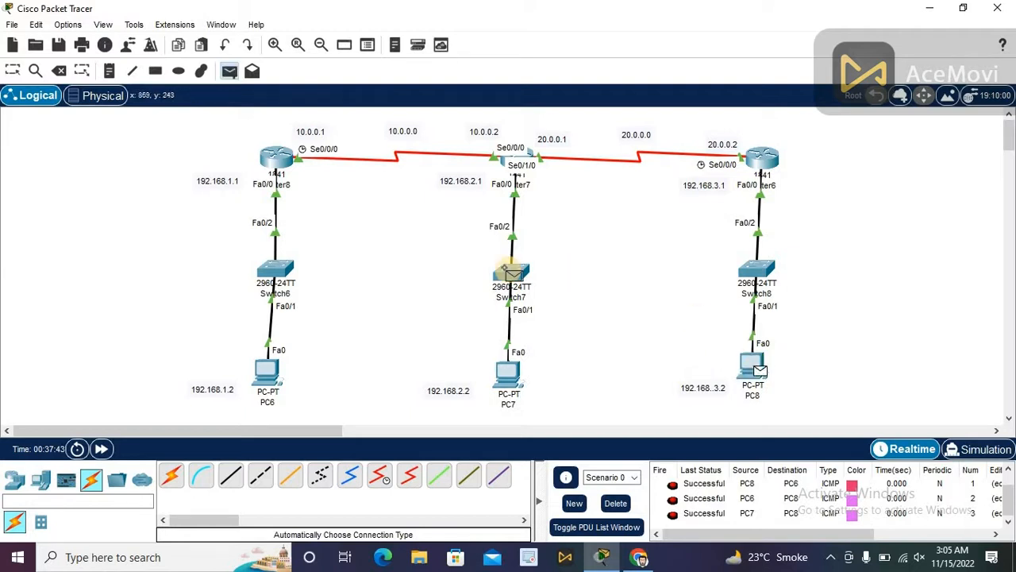
click(274, 371)
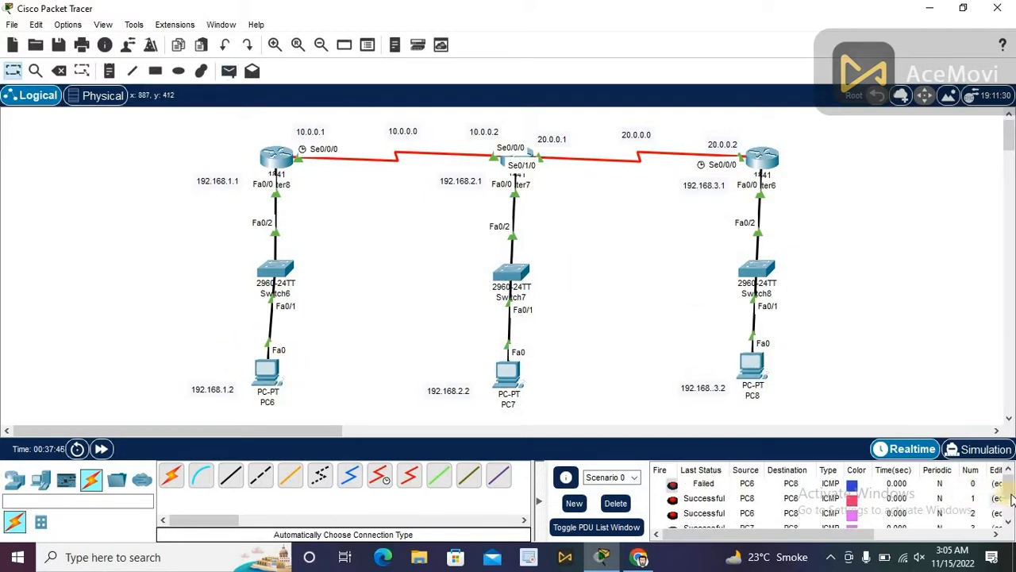
drag(1010, 494, 1007, 525)
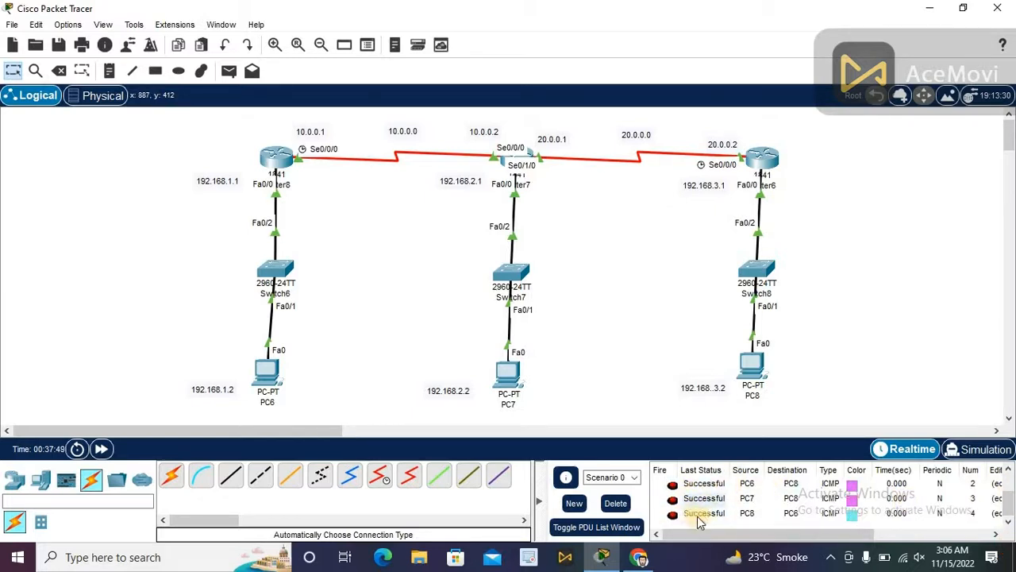
- Send a simple PDU from PC6 to Router6 and check its status in the PDU list
click(228, 72)
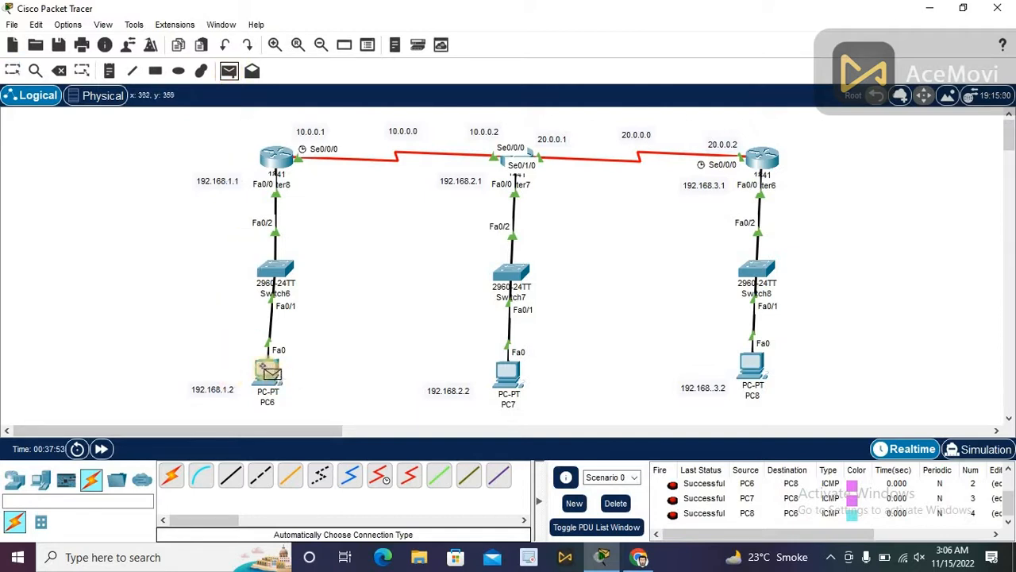
click(270, 372)
click(769, 161)
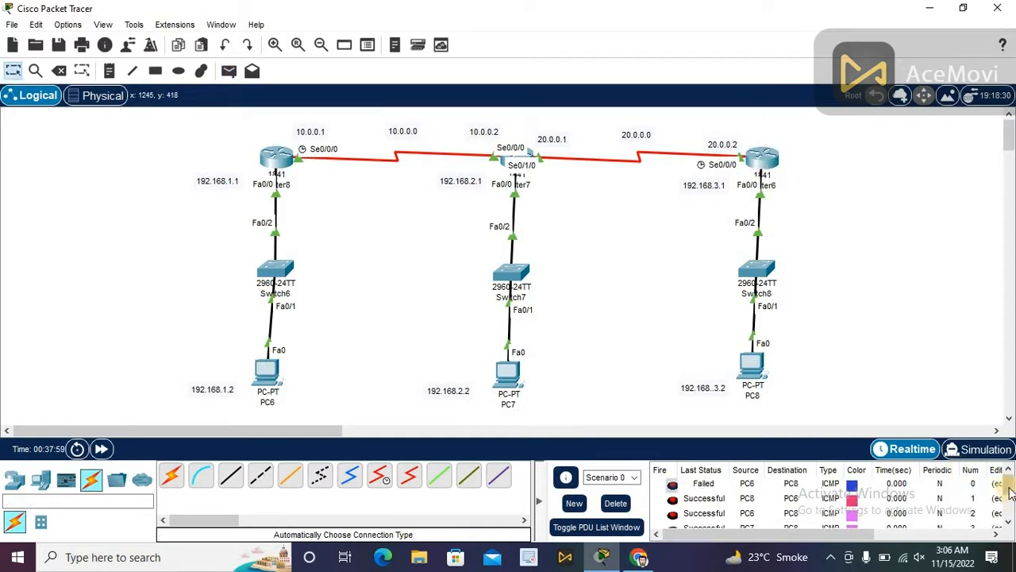
scroll(1009, 494, down, 3)
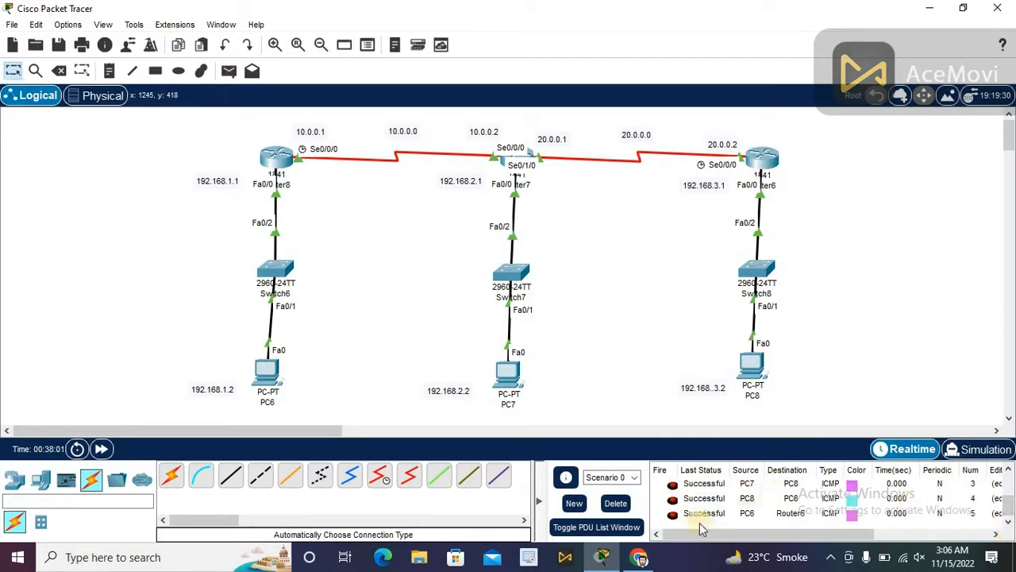
- Test reachability of Router8 by sending it one simple PDU from PC8 and another from PC7
click(232, 74)
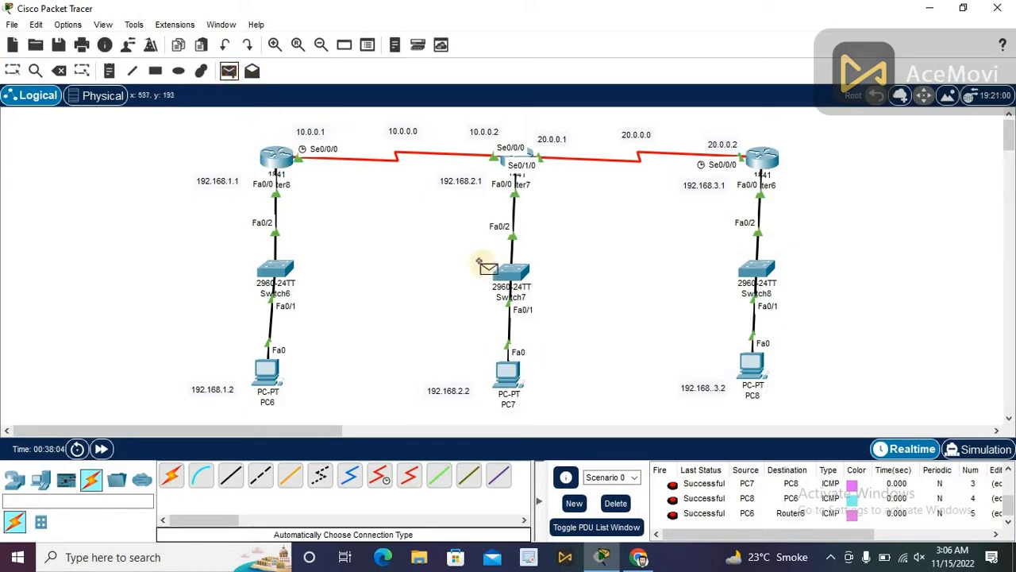
click(754, 367)
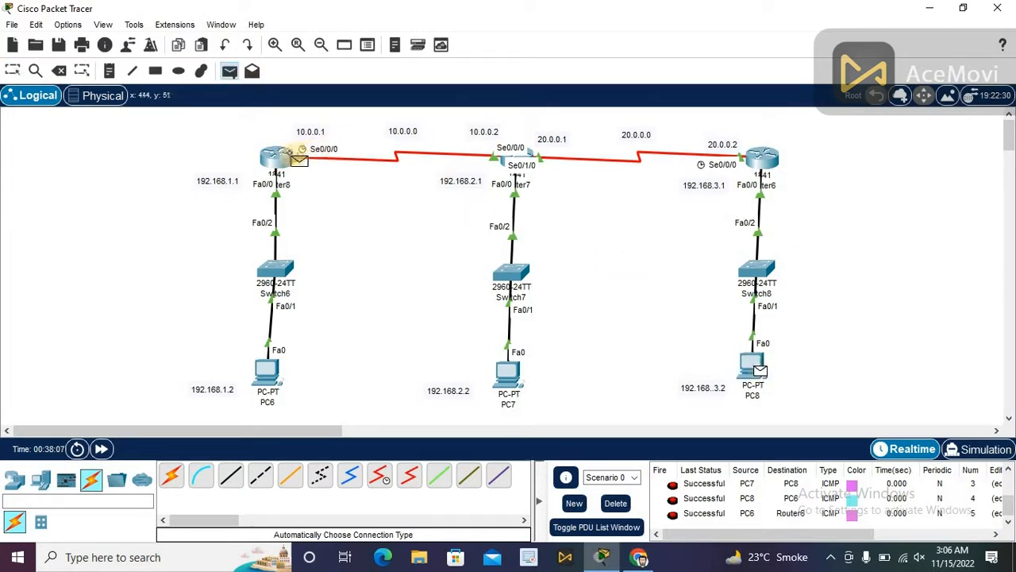
click(288, 162)
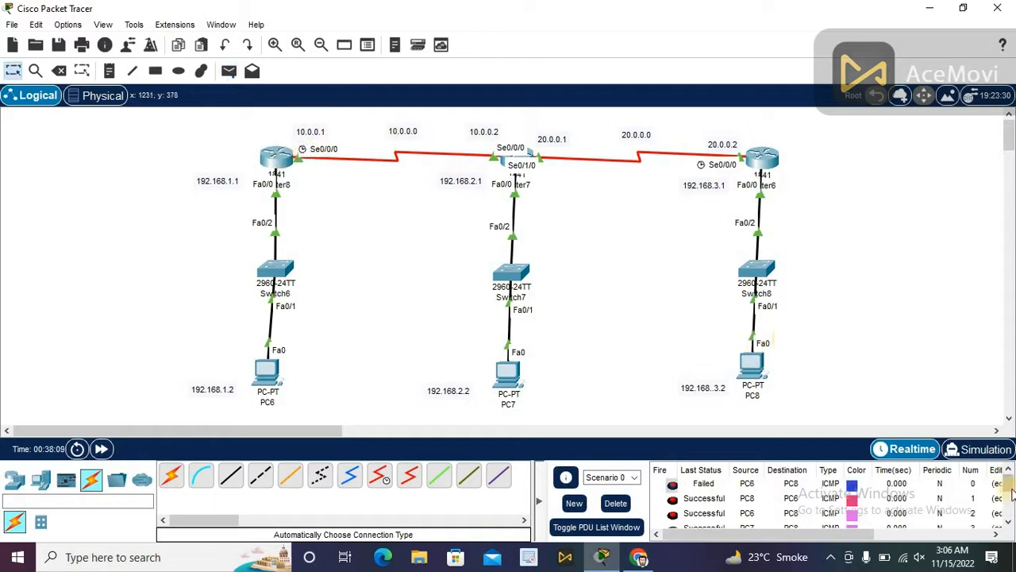
drag(1011, 490, 1010, 526)
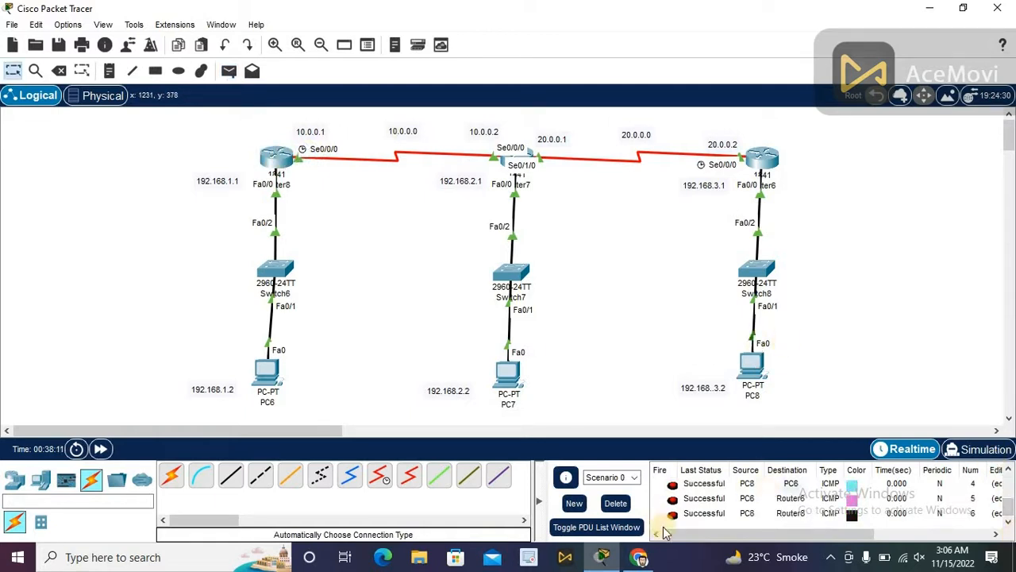
click(229, 73)
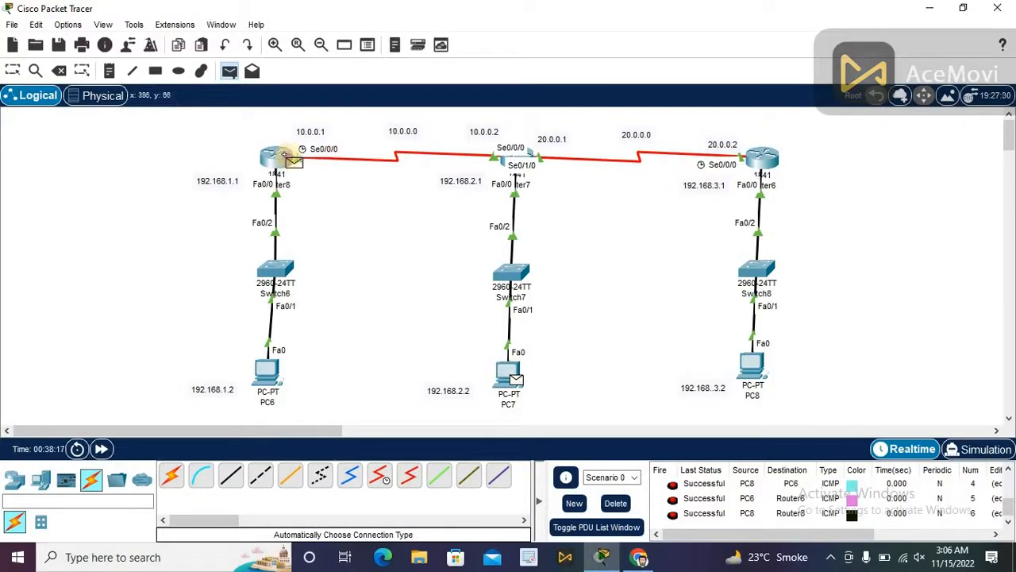
click(285, 153)
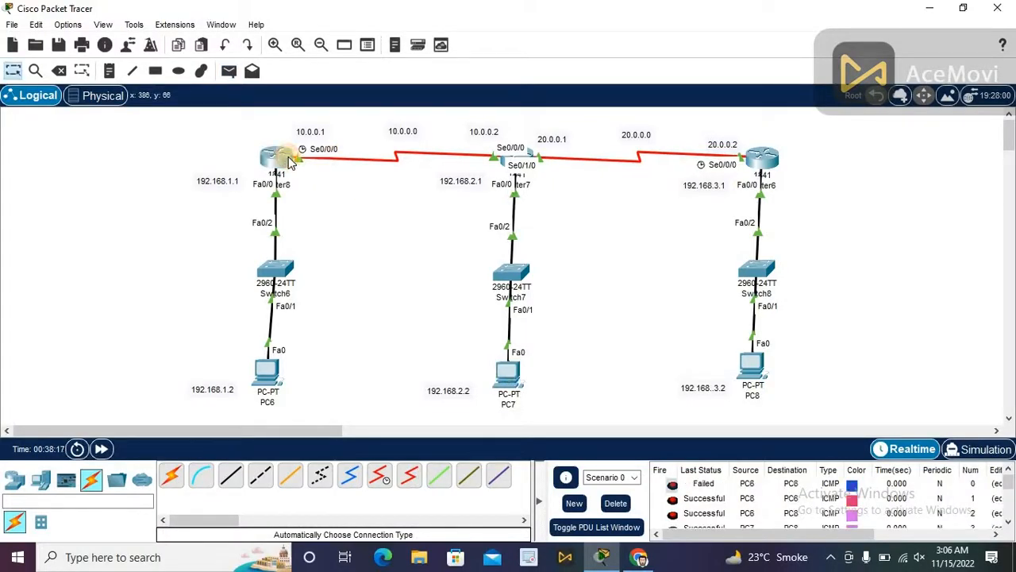